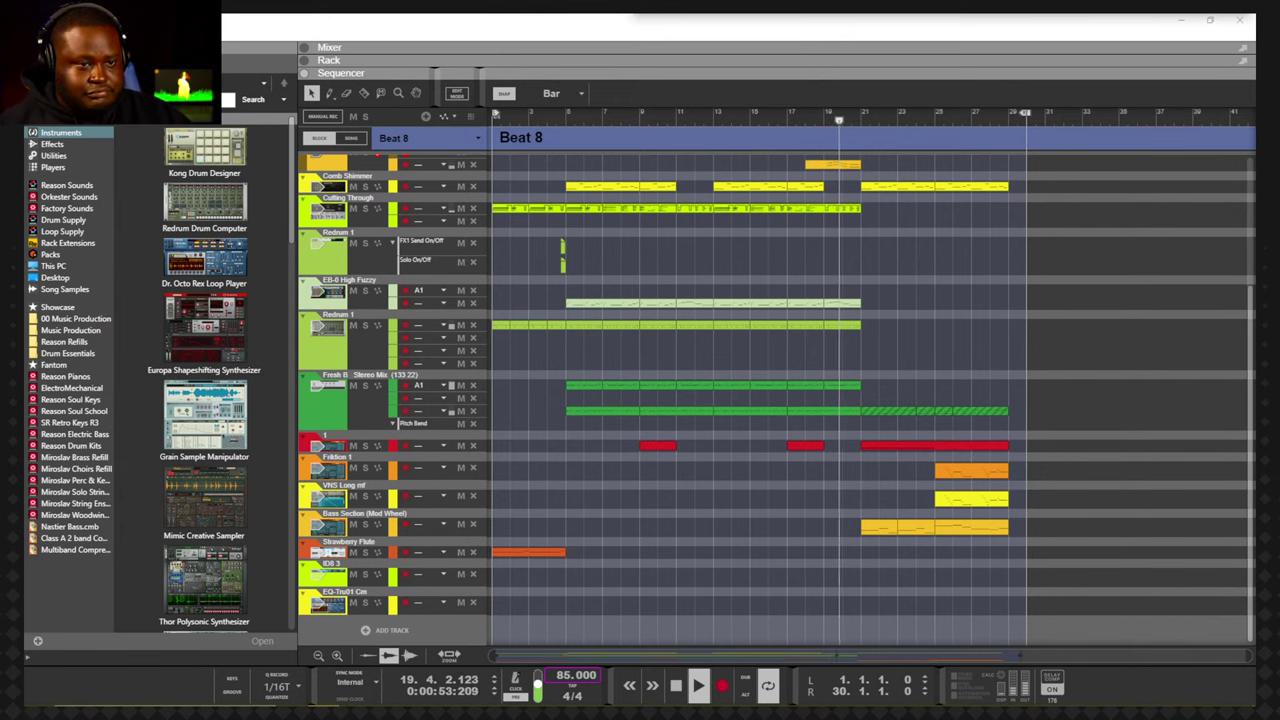
Review the Beat 8 arrangement during playback and set the loop end to bar 29.
{"action": "left_click", "coordinate": [917, 352]}
{"action": "scroll", "coordinate": [917, 330], "scroll_direction": "up", "scroll_amount": 4}
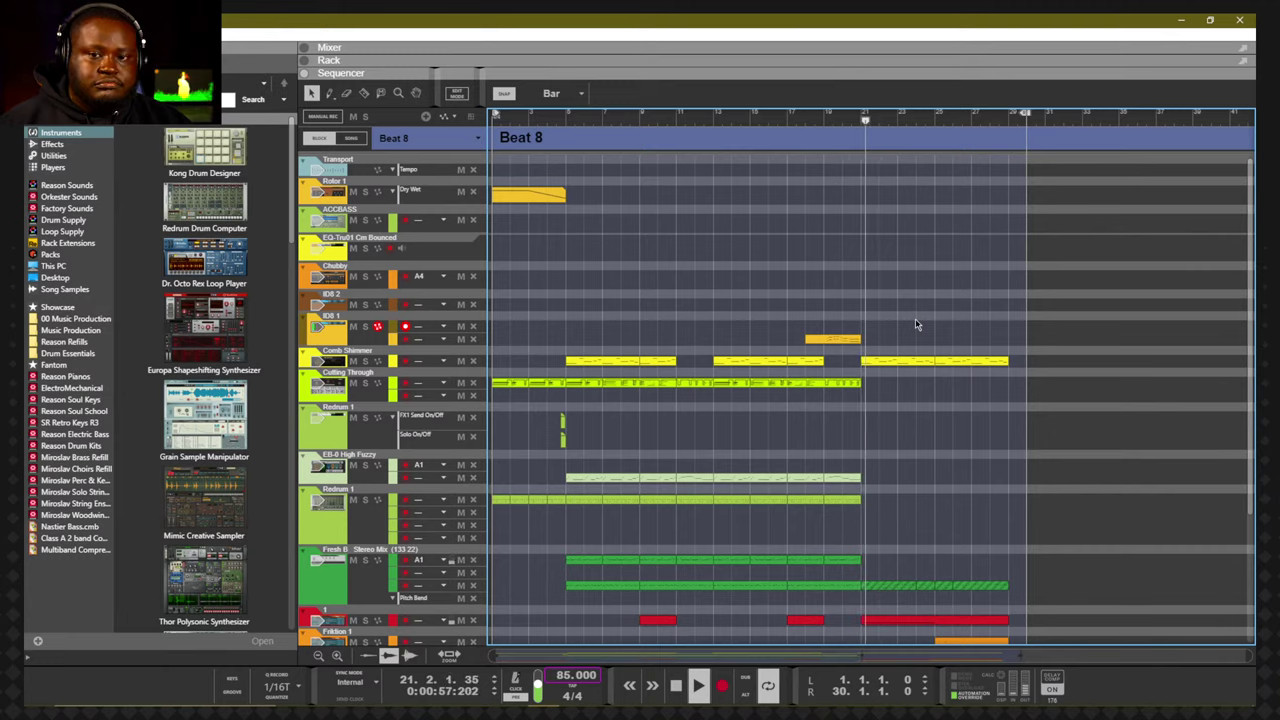
{"action": "scroll", "coordinate": [915, 322], "scroll_direction": "down", "scroll_amount": 4}
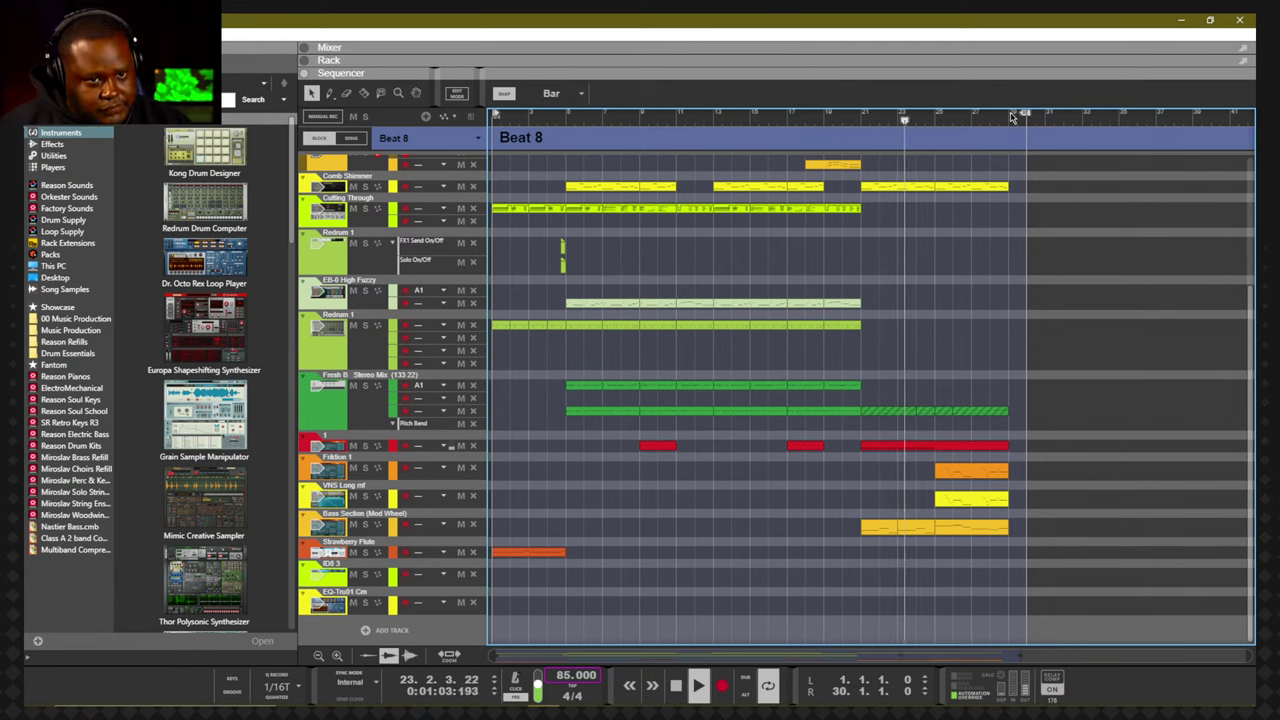
{"action": "left_click_drag", "start_coordinate": [1021, 116], "coordinate": [1009, 120]}
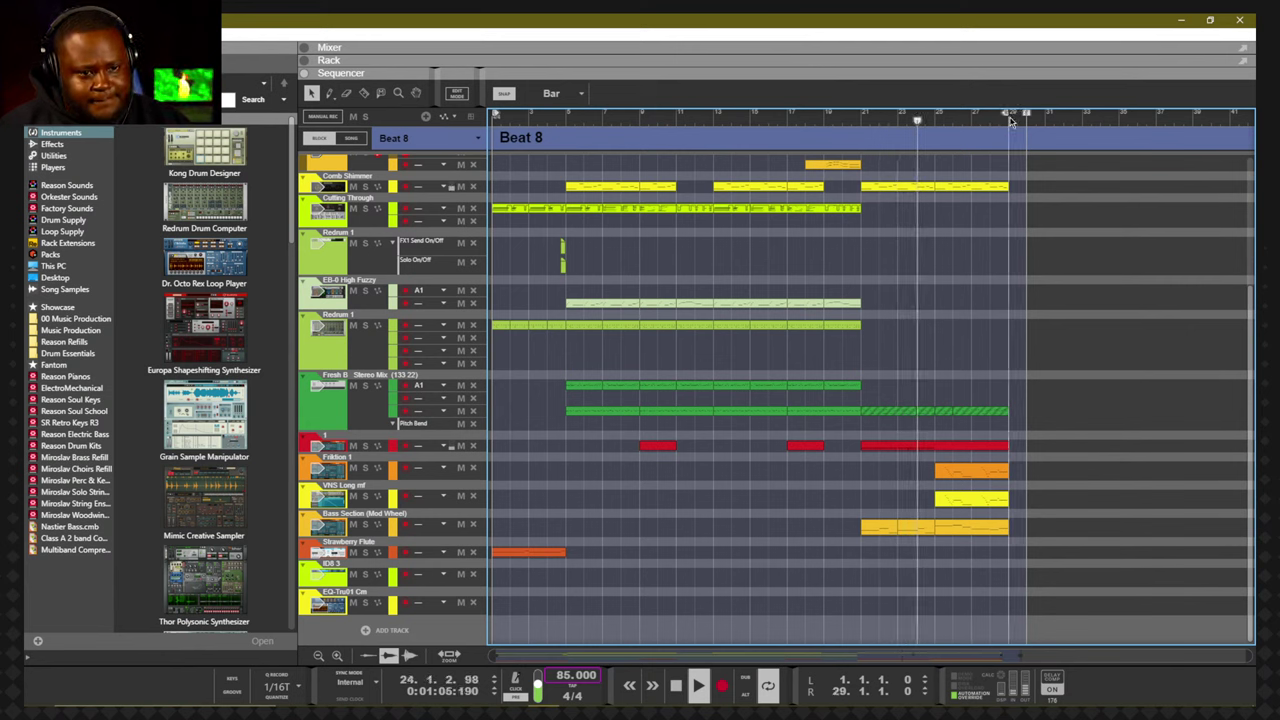
{"action": "scroll", "coordinate": [963, 400], "scroll_direction": "up", "scroll_amount": 3}
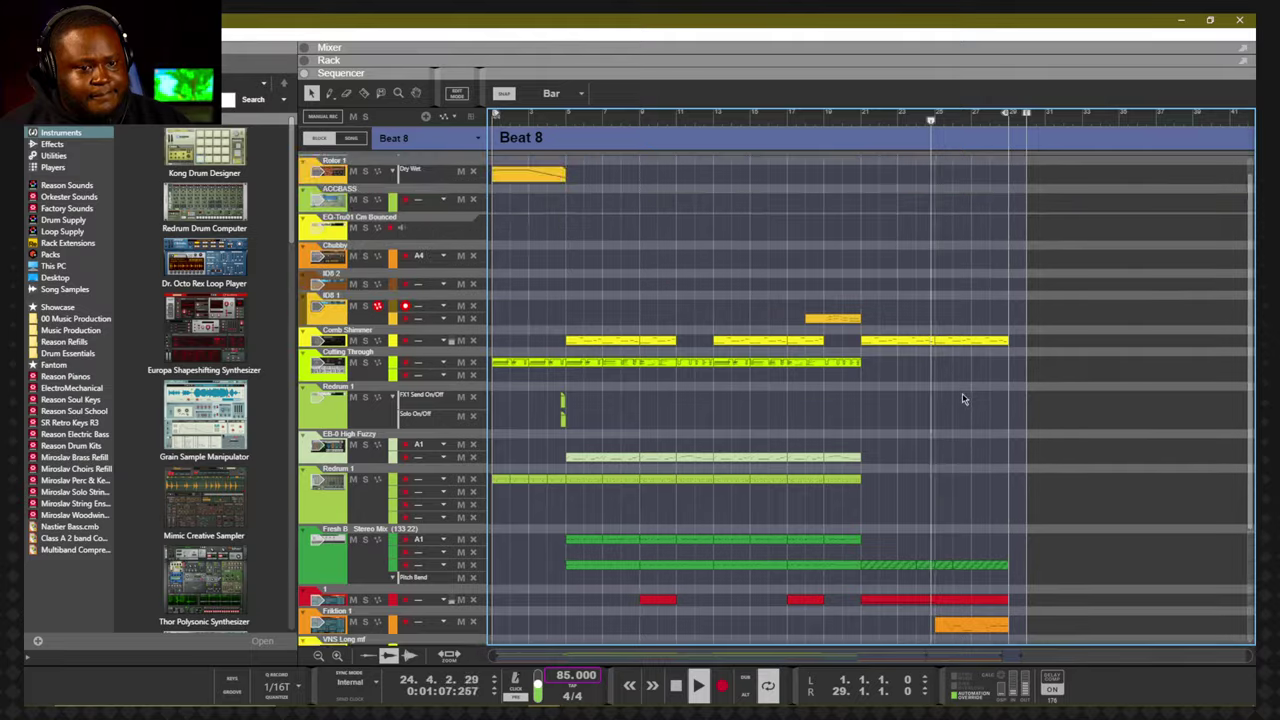
{"action": "scroll", "coordinate": [963, 400], "scroll_direction": "down", "scroll_amount": 3}
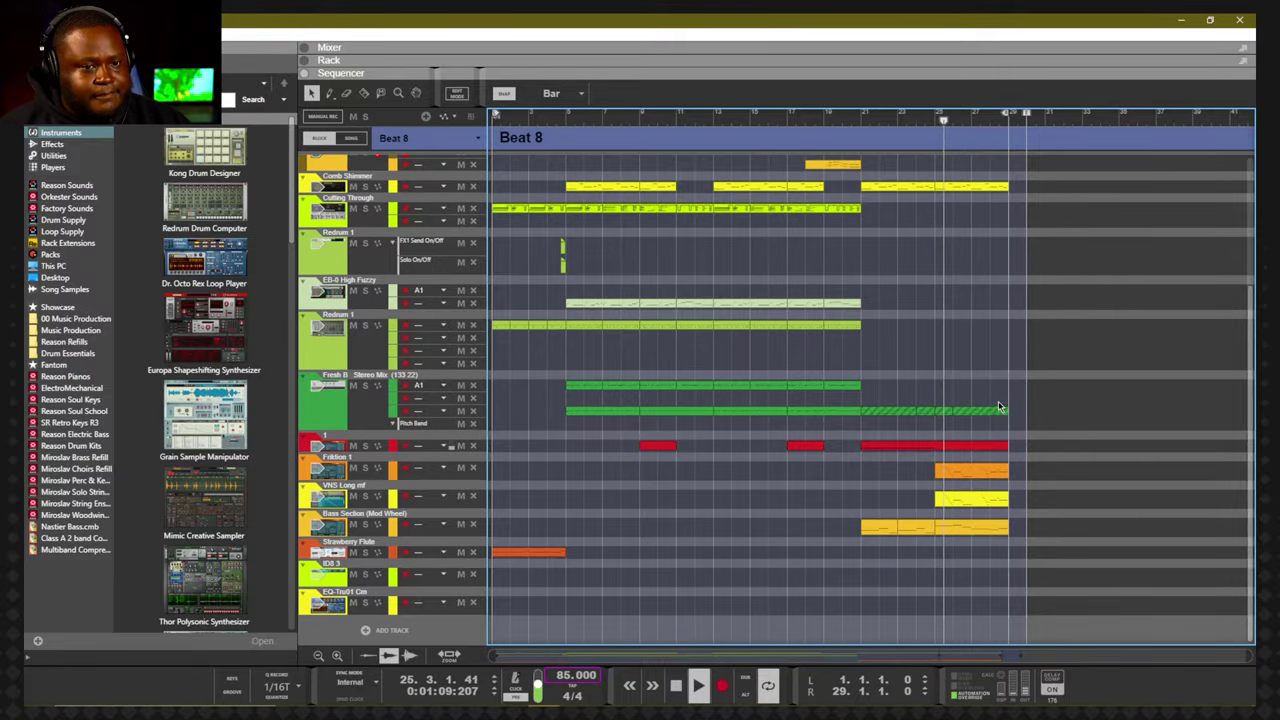
Set the Beat 8 loop start to bar 21 and then to bar 5, and stop playback after listening.
{"action": "left_click", "coordinate": [862, 115], "text": "ctrl"}
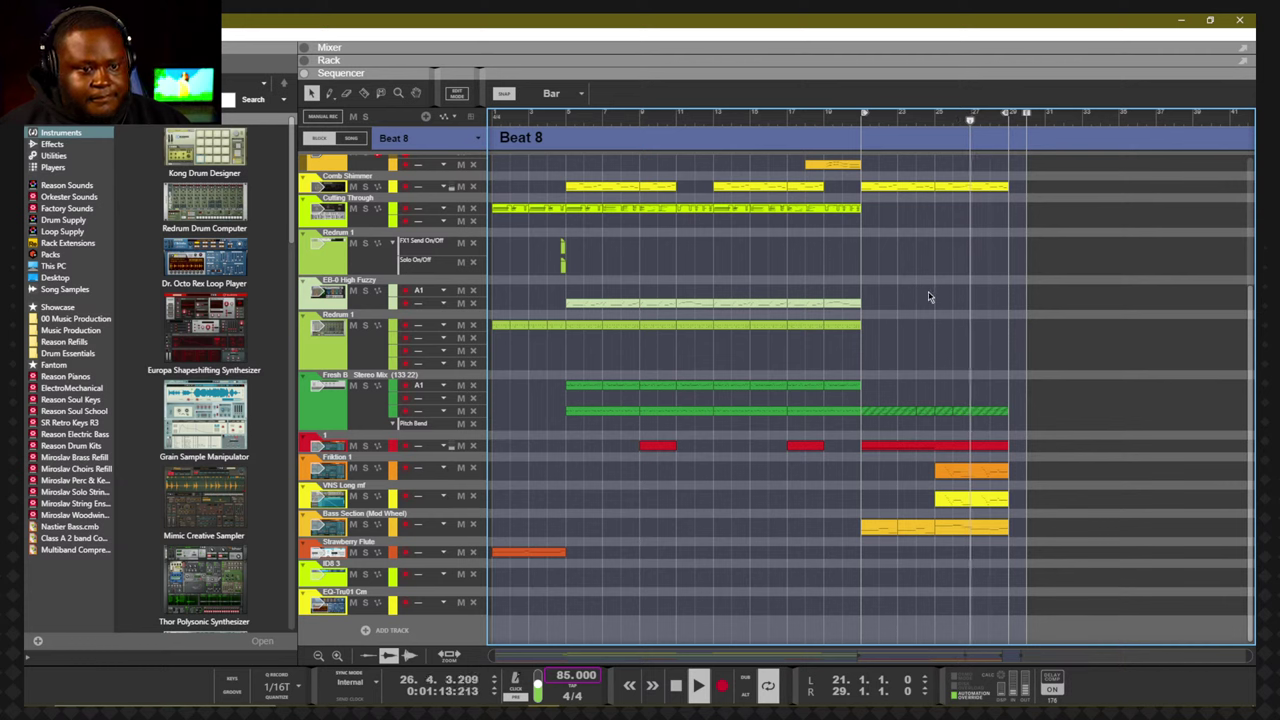
{"action": "left_click", "coordinate": [566, 118], "text": "ctrl"}
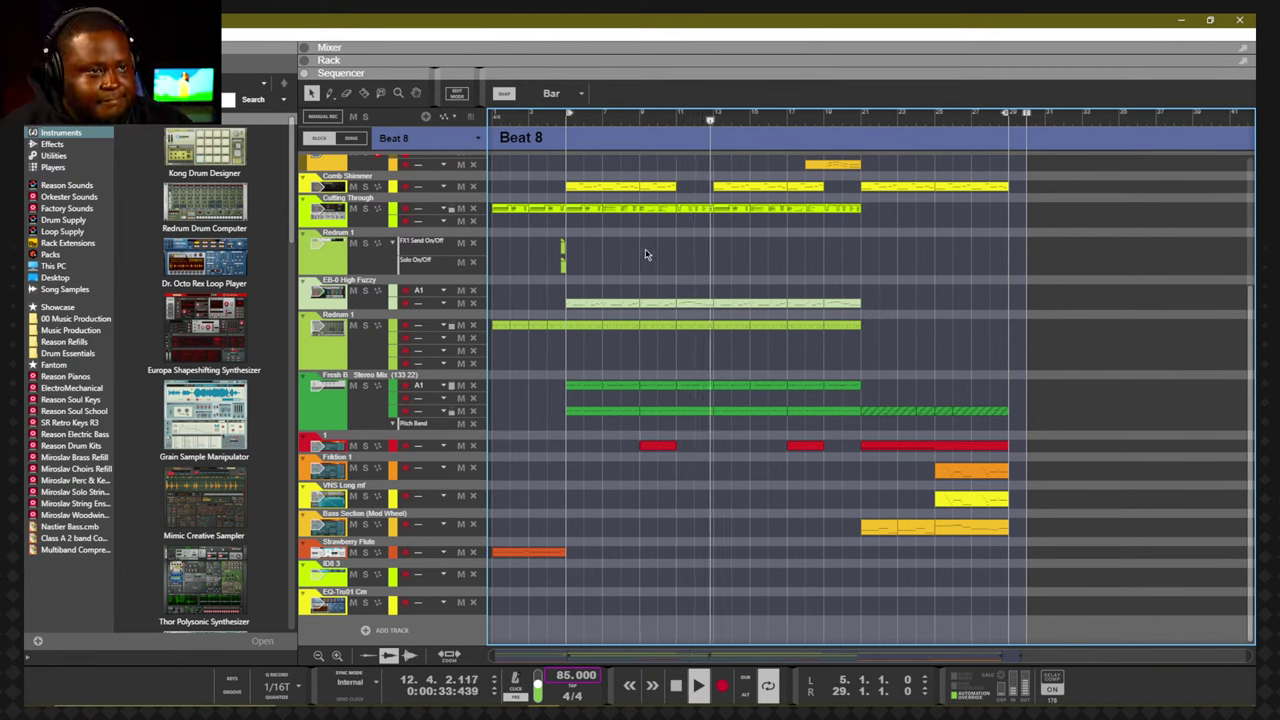
{"action": "key", "text": "space"}
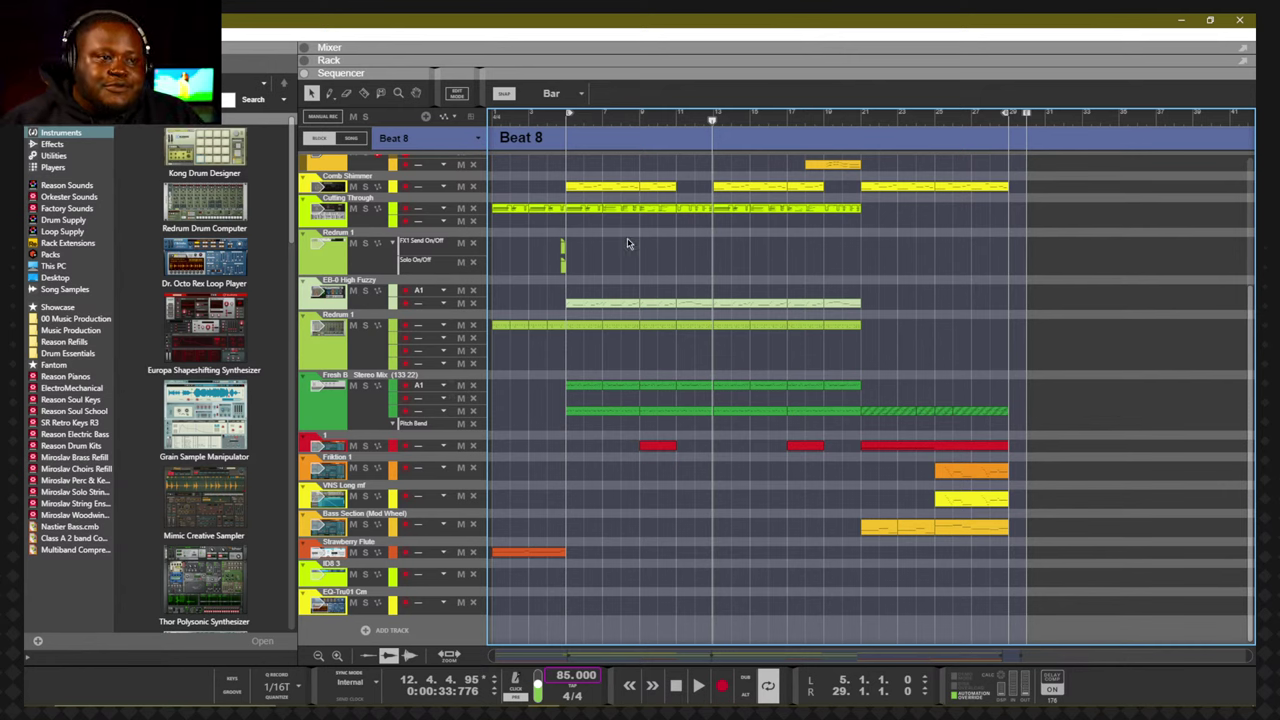
Switch to the Beat 7 block, fit its whole arrangement in view, and play it from bar 1.
{"action": "left_click", "coordinate": [452, 138]}
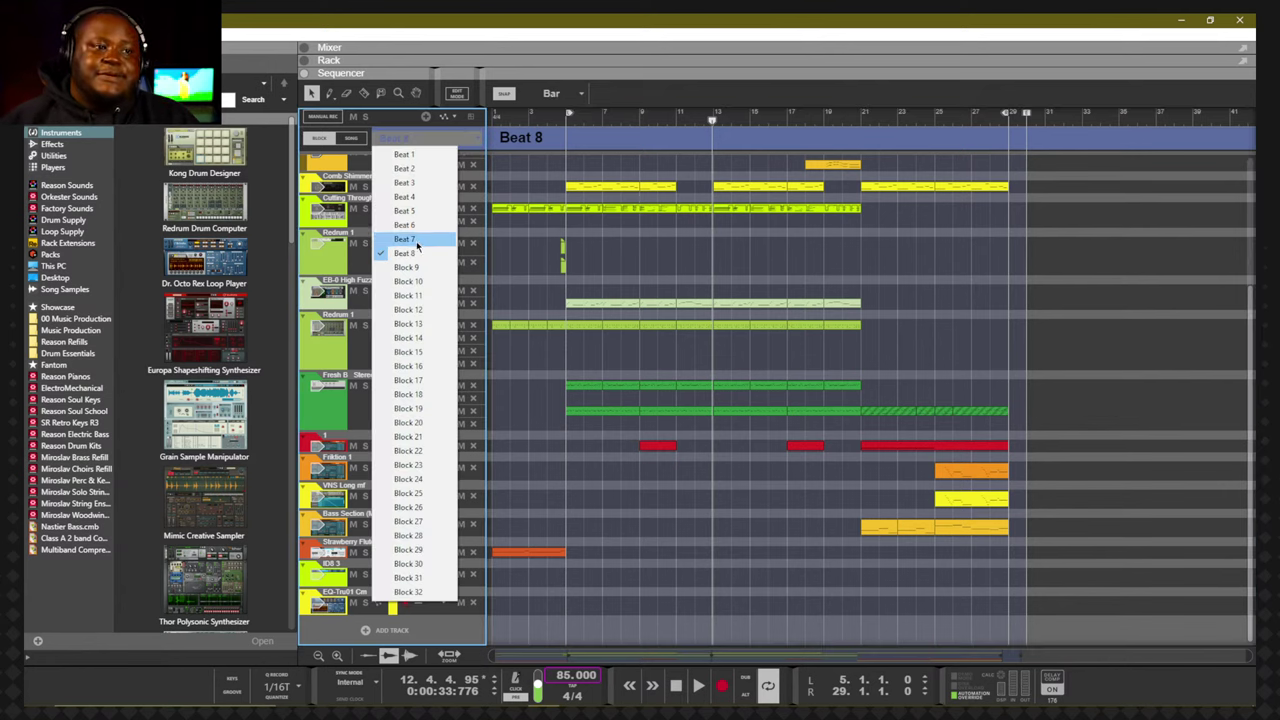
{"action": "left_click", "coordinate": [416, 241]}
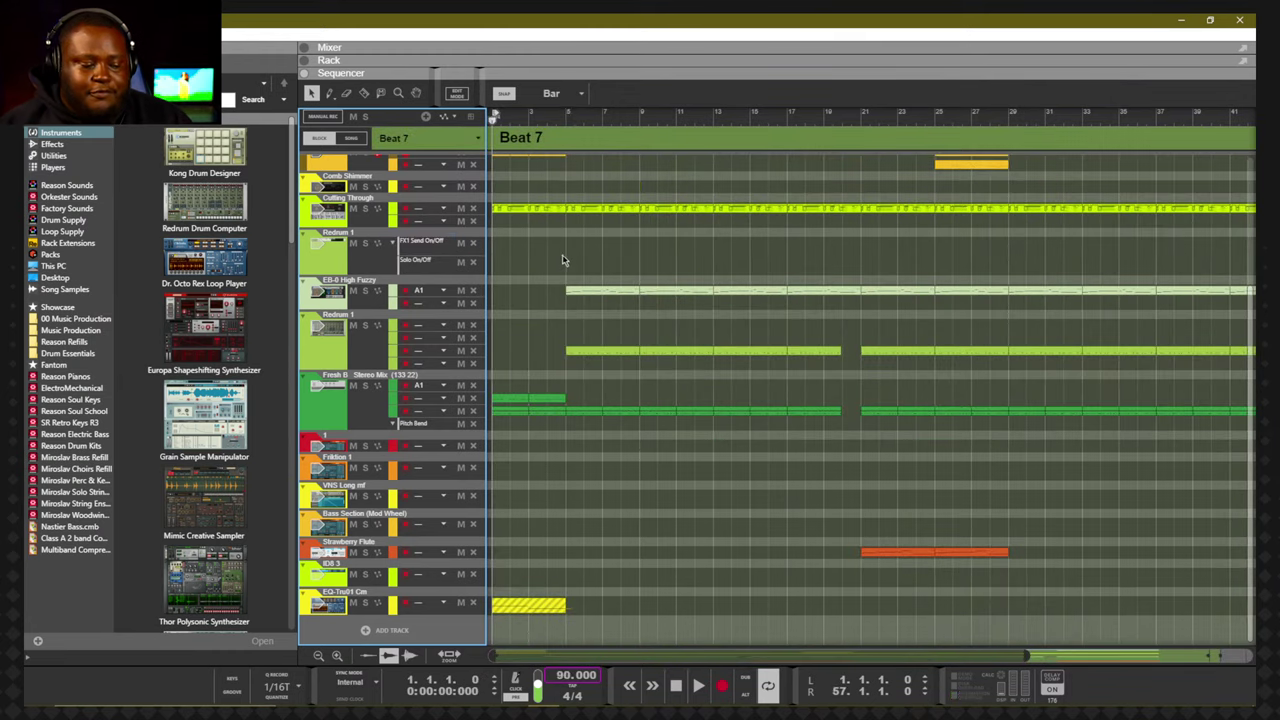
{"action": "scroll", "coordinate": [564, 259], "scroll_direction": "down", "scroll_amount": 6}
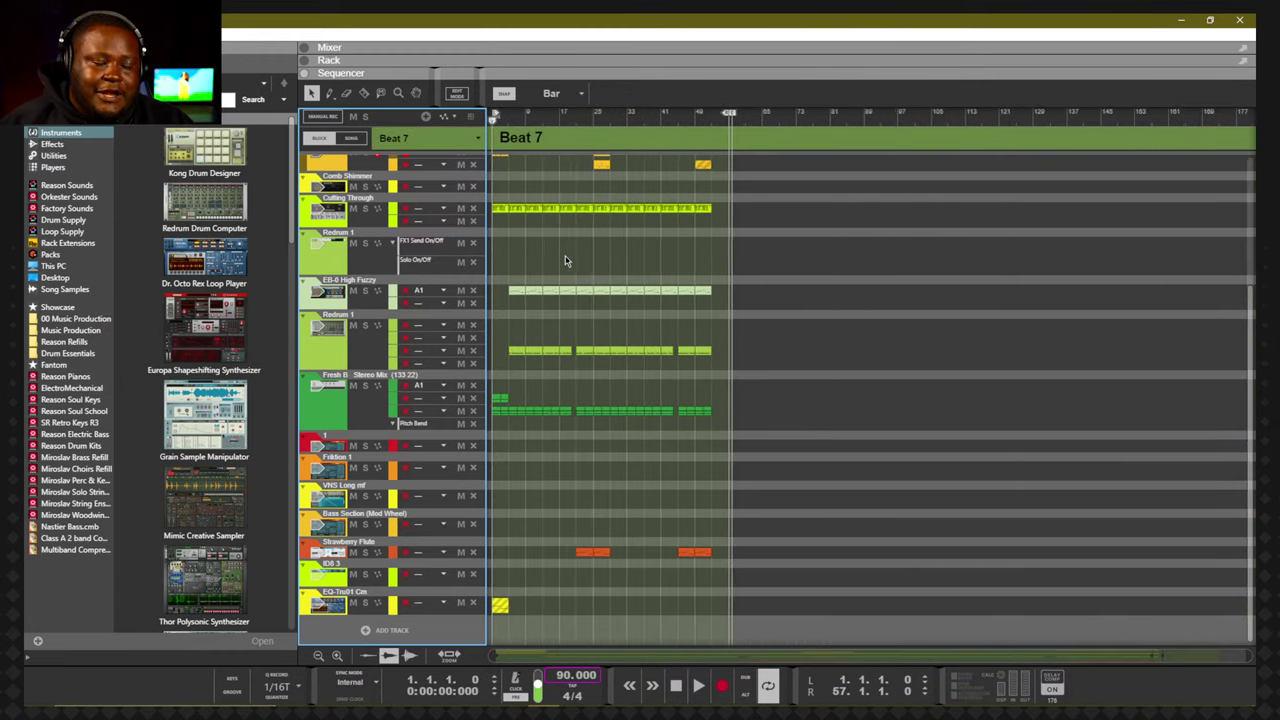
{"action": "scroll", "coordinate": [565, 261], "scroll_direction": "up", "scroll_amount": 1}
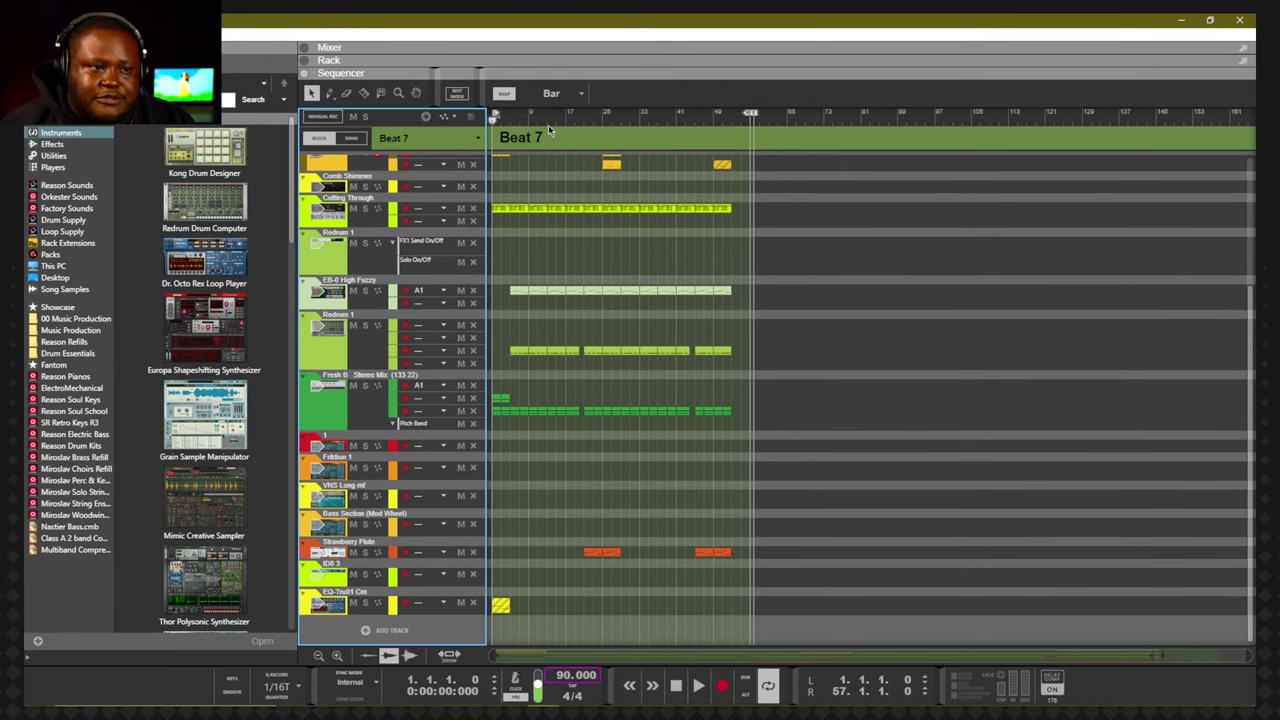
{"action": "left_click", "coordinate": [516, 118]}
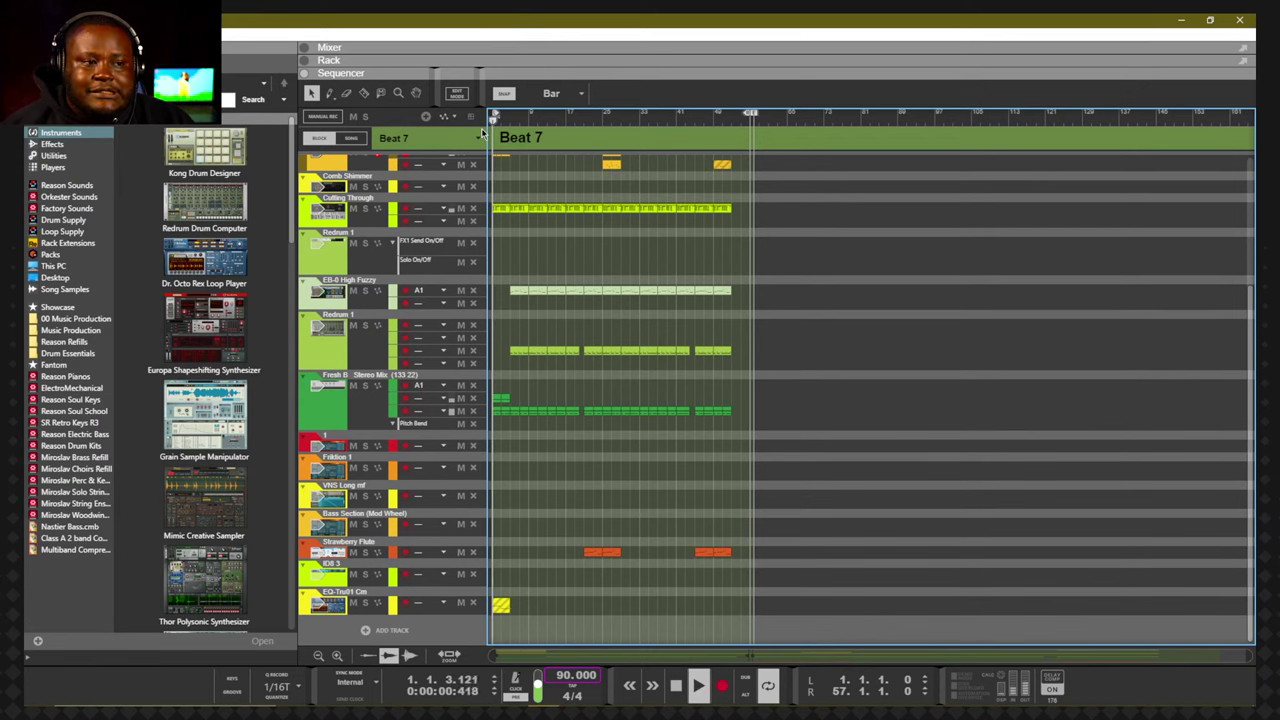
Examine the clips on all Beat 7 tracks during playback up to about bar 29, and stop playback.
{"action": "scroll", "coordinate": [510, 222], "scroll_direction": "up", "scroll_amount": 5}
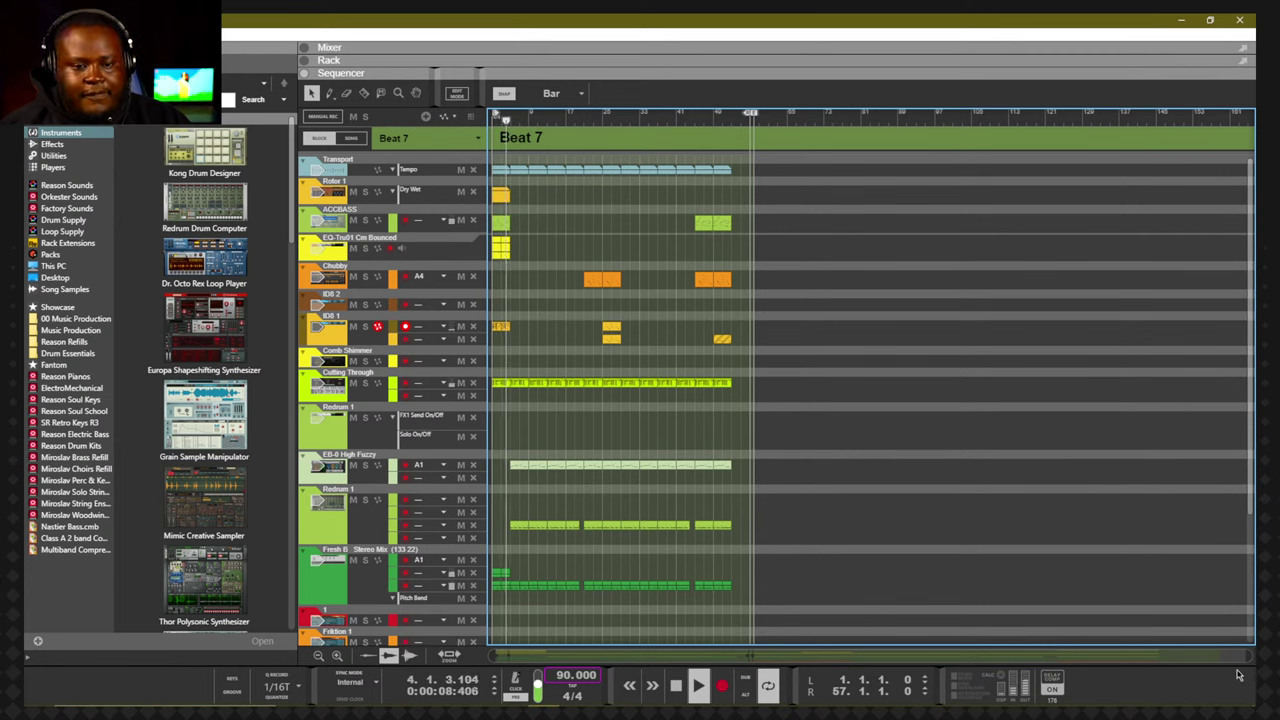
{"action": "left_click_drag", "start_coordinate": [1245, 656], "coordinate": [676, 639]}
{"action": "scroll", "coordinate": [683, 599], "scroll_direction": "down", "scroll_amount": 4}
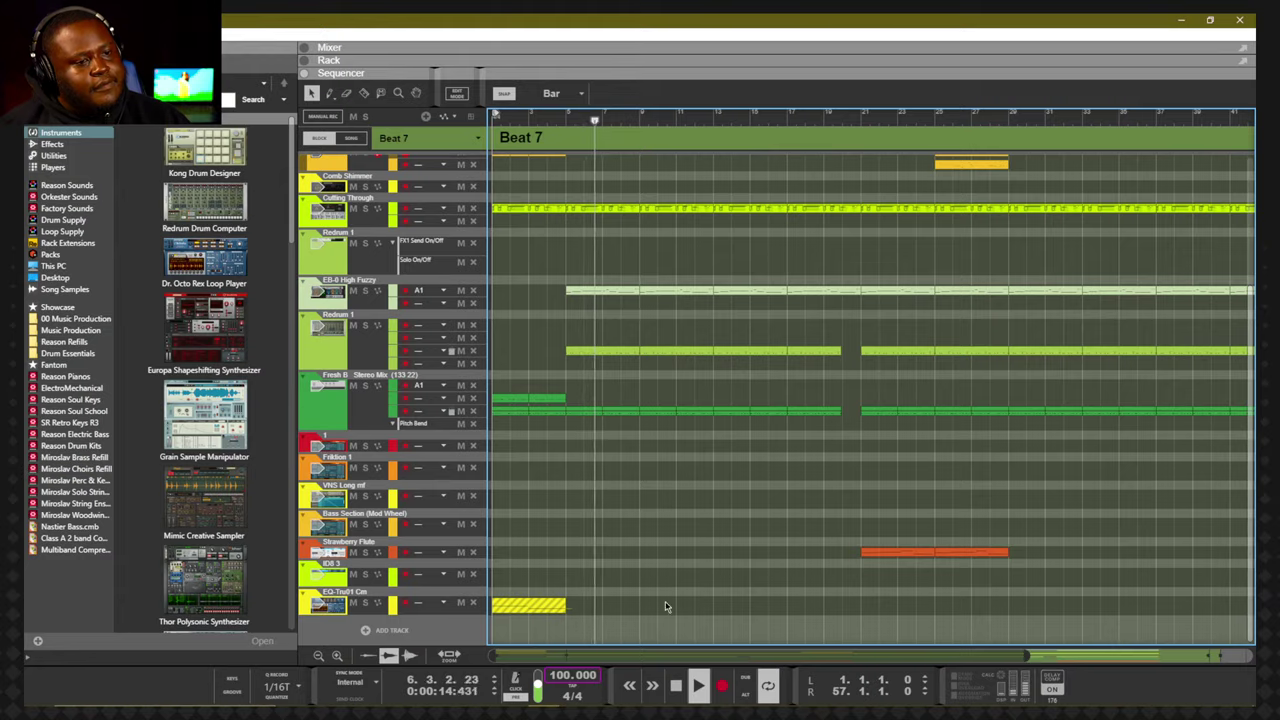
{"action": "scroll", "coordinate": [666, 606], "scroll_direction": "up", "scroll_amount": 4}
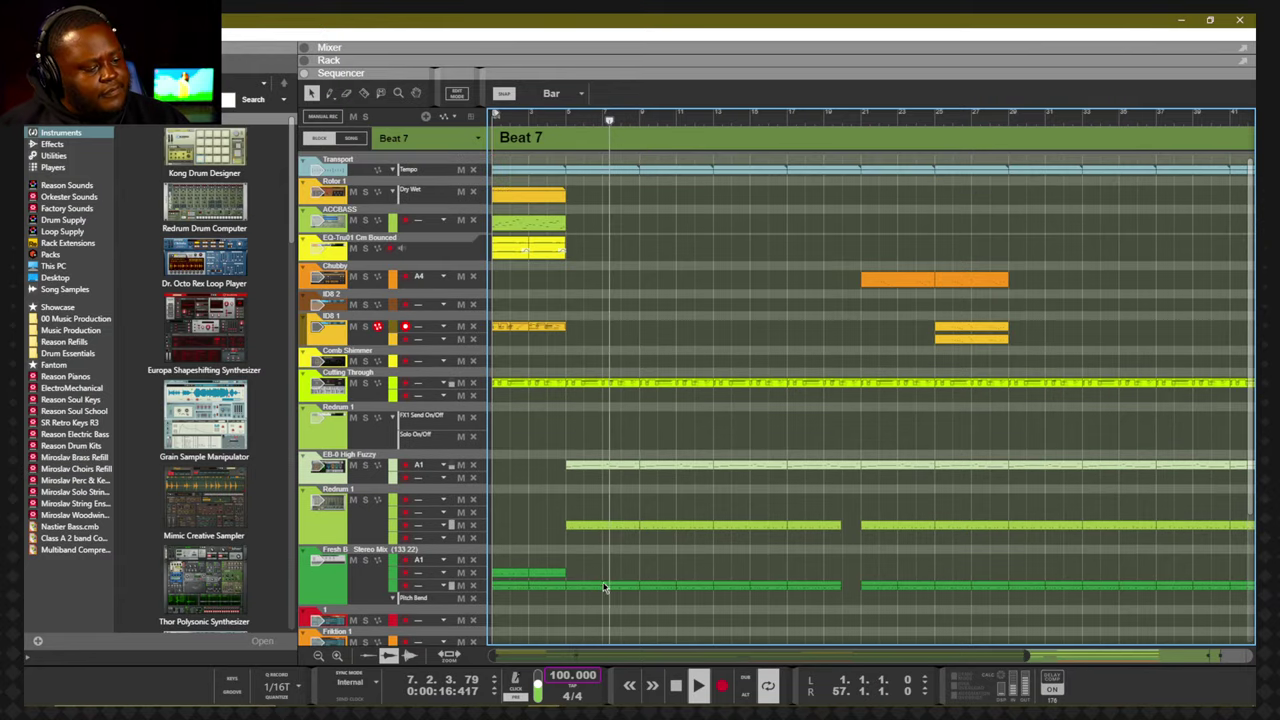
{"action": "scroll", "coordinate": [585, 562], "scroll_direction": "down", "scroll_amount": 4}
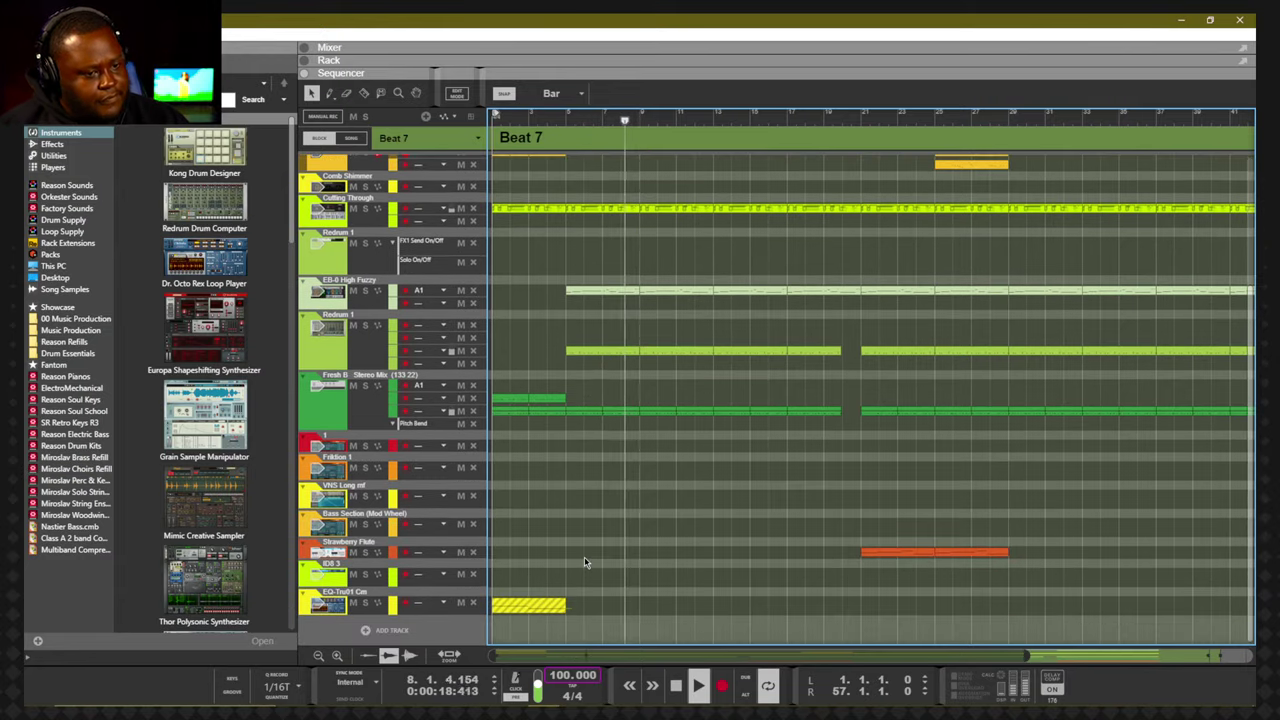
{"action": "scroll", "coordinate": [585, 562], "scroll_direction": "up", "scroll_amount": 4}
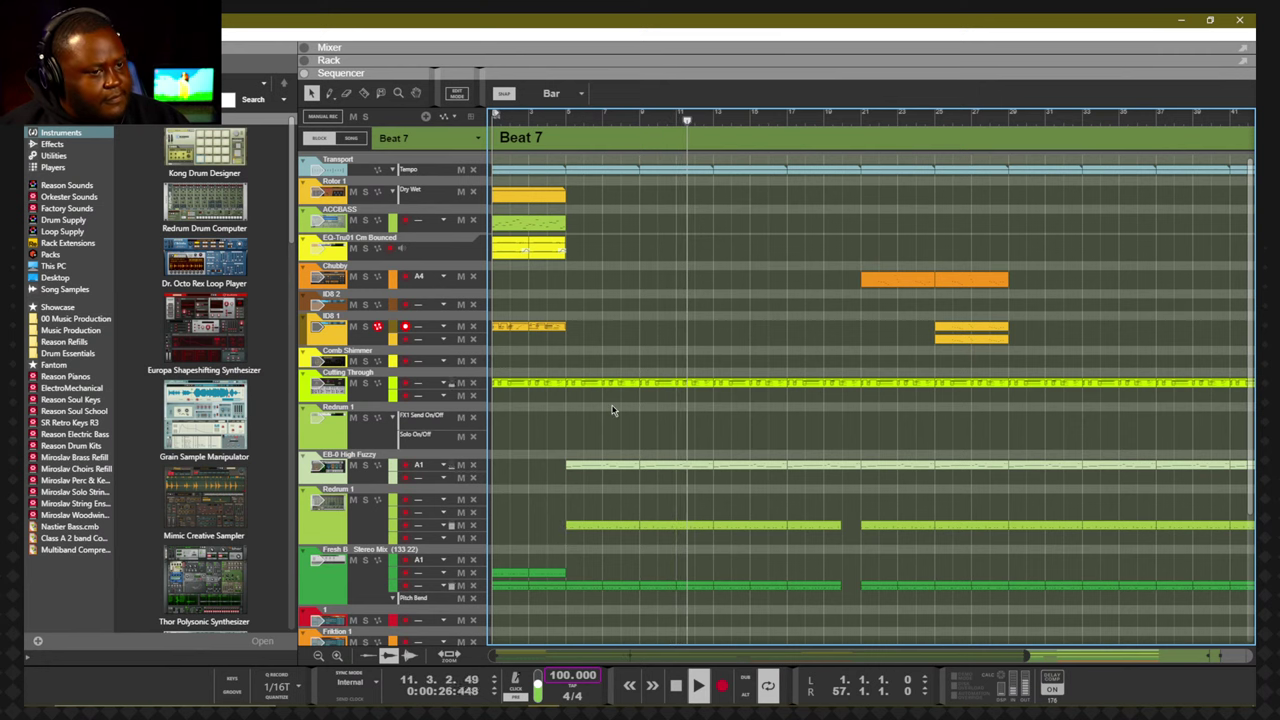
{"action": "scroll", "coordinate": [608, 430], "scroll_direction": "down", "scroll_amount": 3}
{"action": "scroll", "coordinate": [611, 462], "scroll_direction": "up", "scroll_amount": 3}
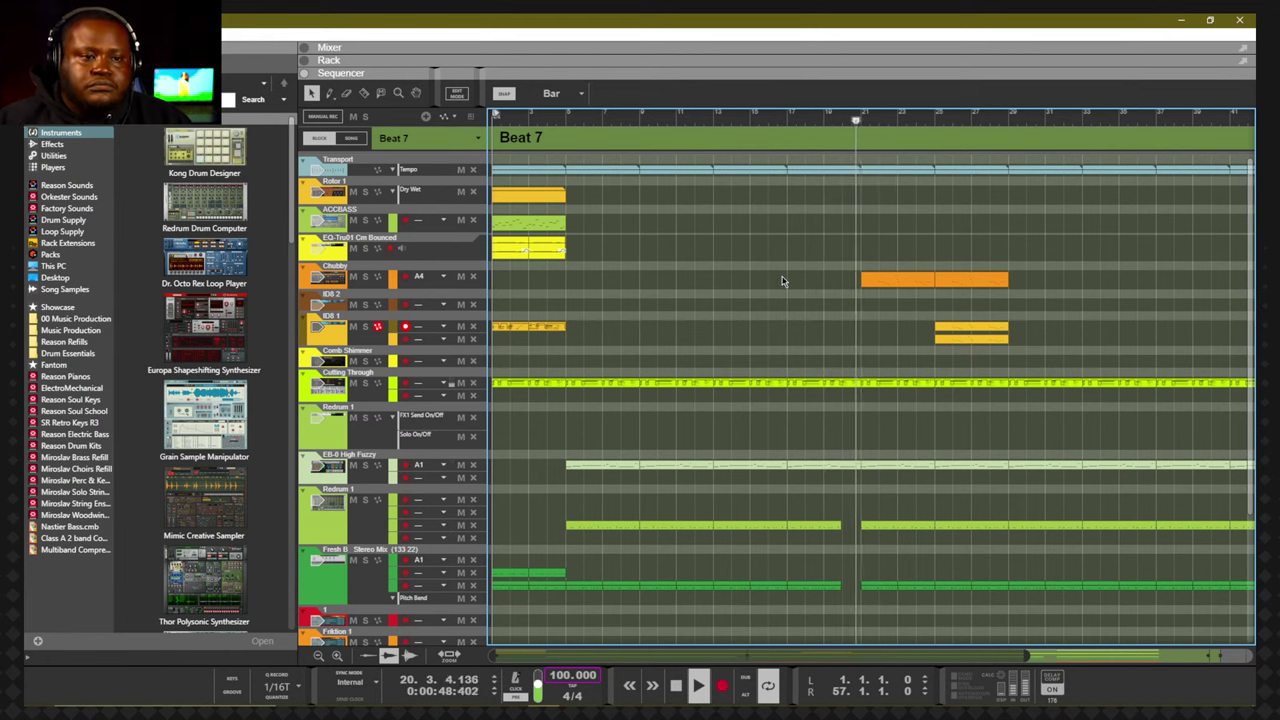
{"action": "scroll", "coordinate": [802, 398], "scroll_direction": "down", "scroll_amount": 5}
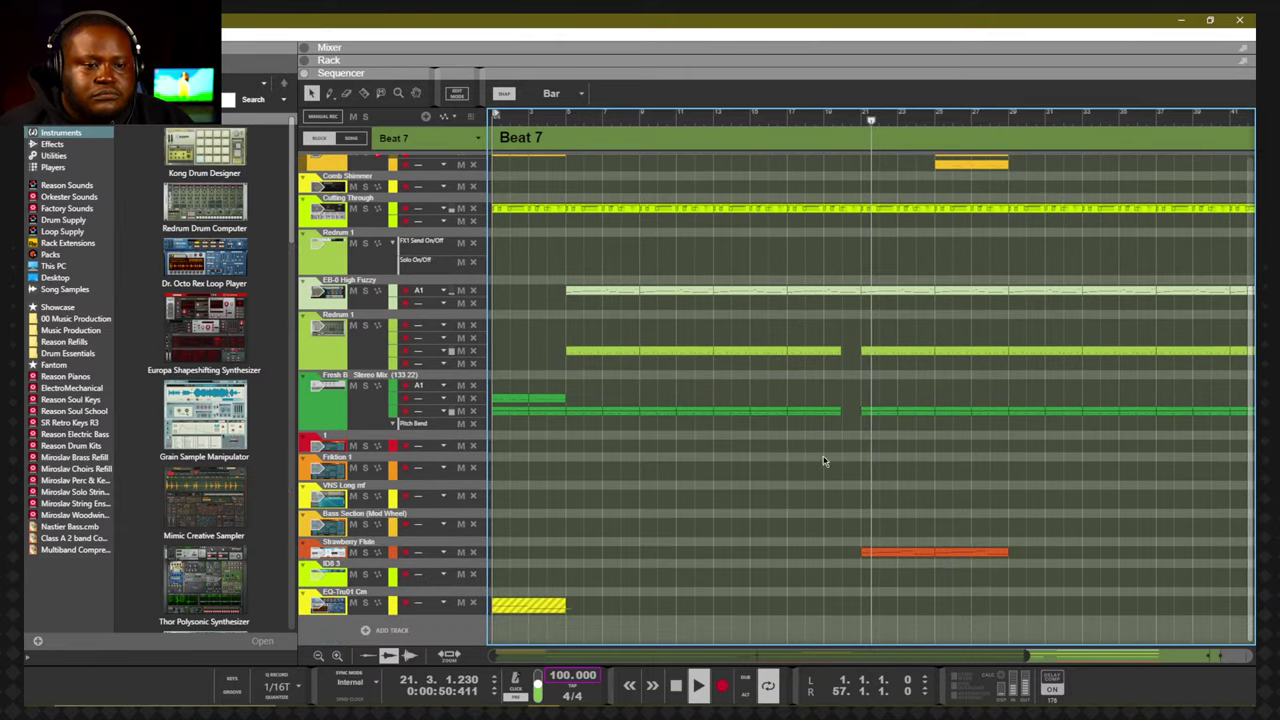
{"action": "scroll", "coordinate": [890, 392], "scroll_direction": "up", "scroll_amount": 3}
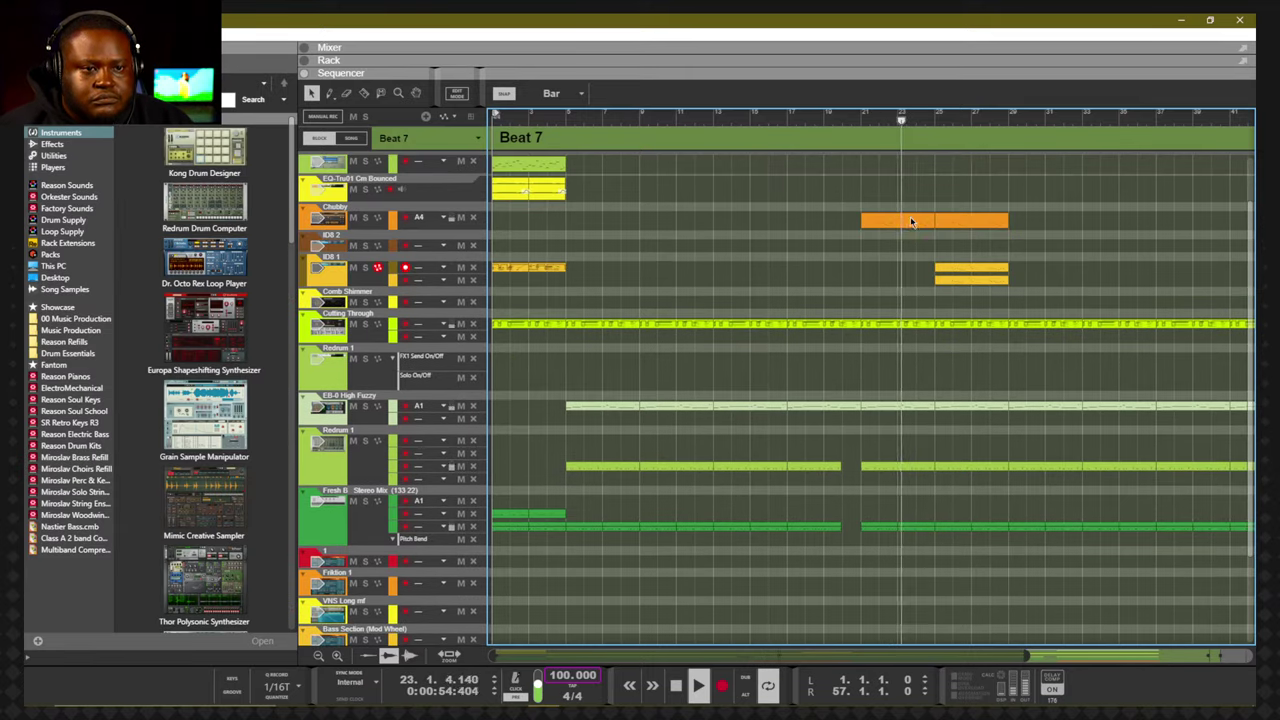
{"action": "scroll", "coordinate": [945, 283], "scroll_direction": "down", "scroll_amount": 1}
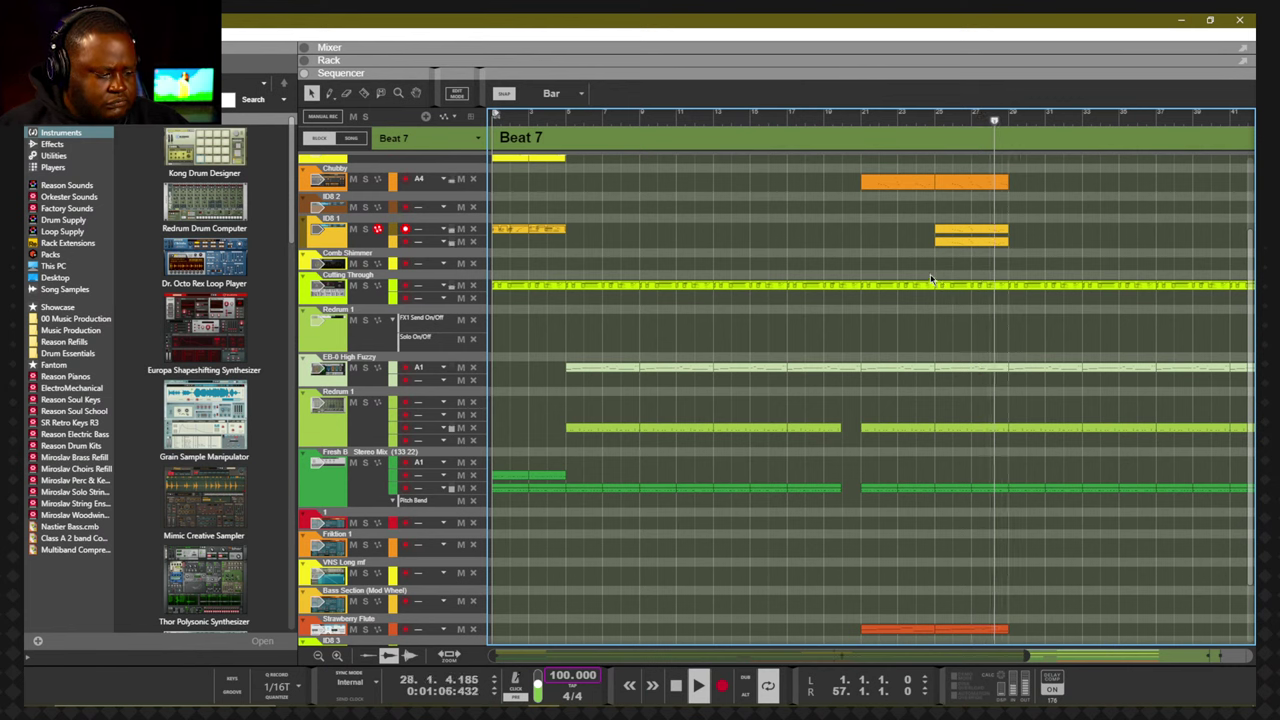
{"action": "key", "text": "space"}
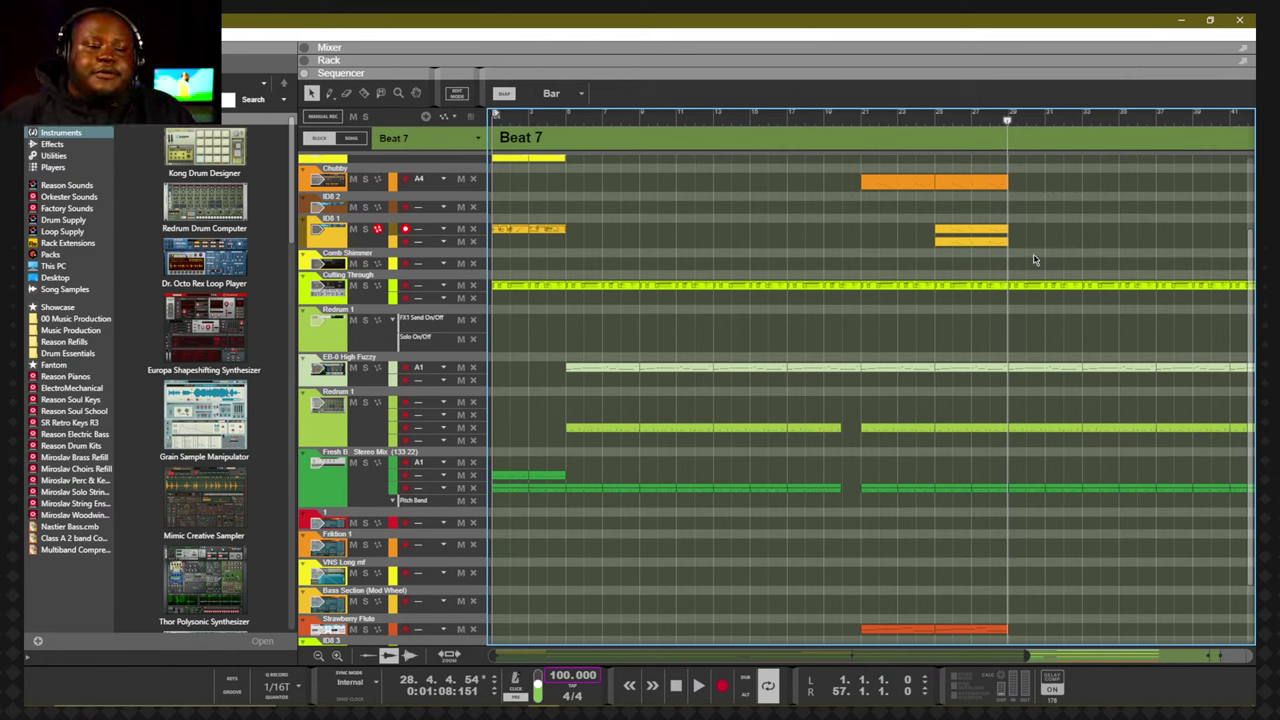
Switch to the empty Block 9 and set its loop end to bar 8.
{"action": "left_click", "coordinate": [480, 140]}
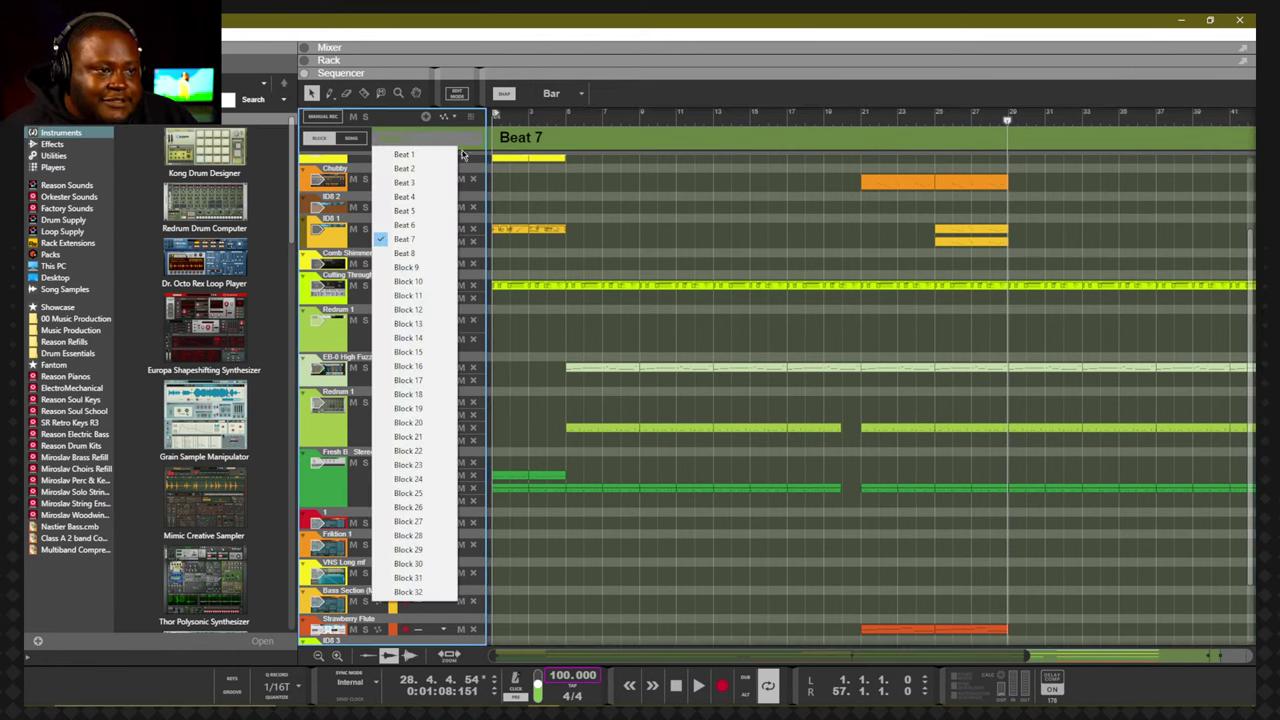
{"action": "left_click", "coordinate": [435, 270]}
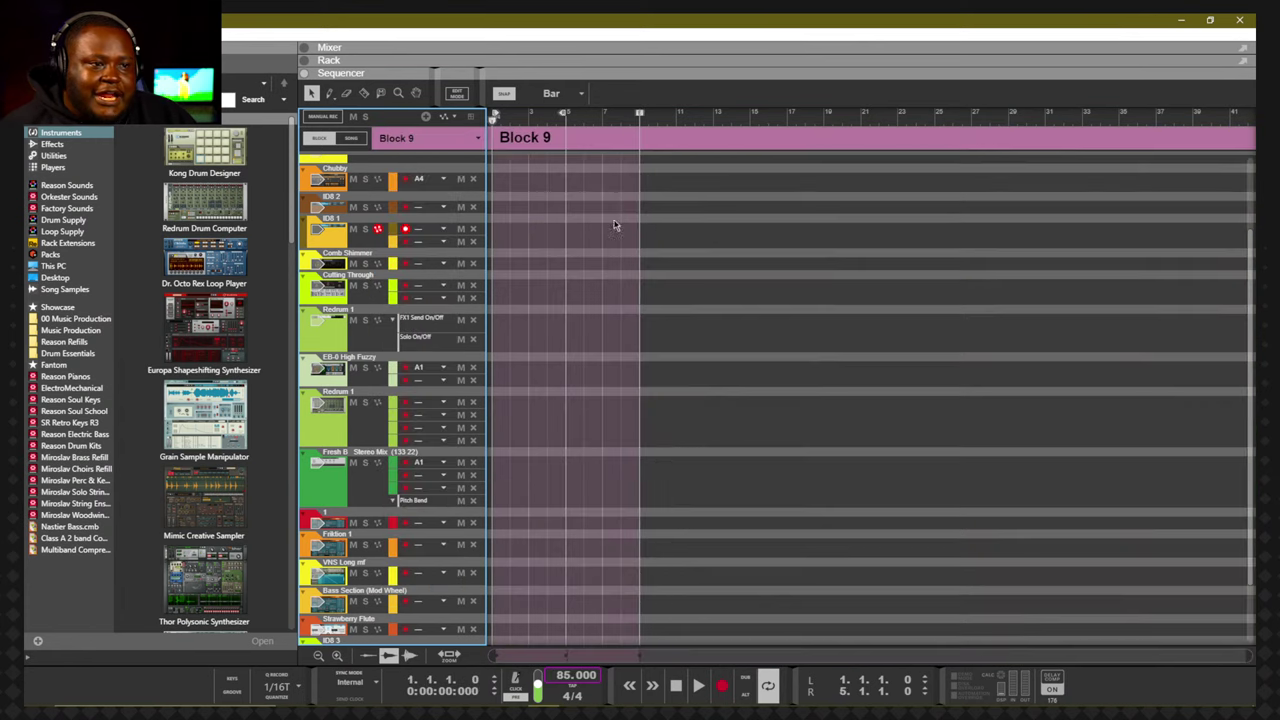
{"action": "left_click_drag", "start_coordinate": [566, 113], "coordinate": [620, 125]}
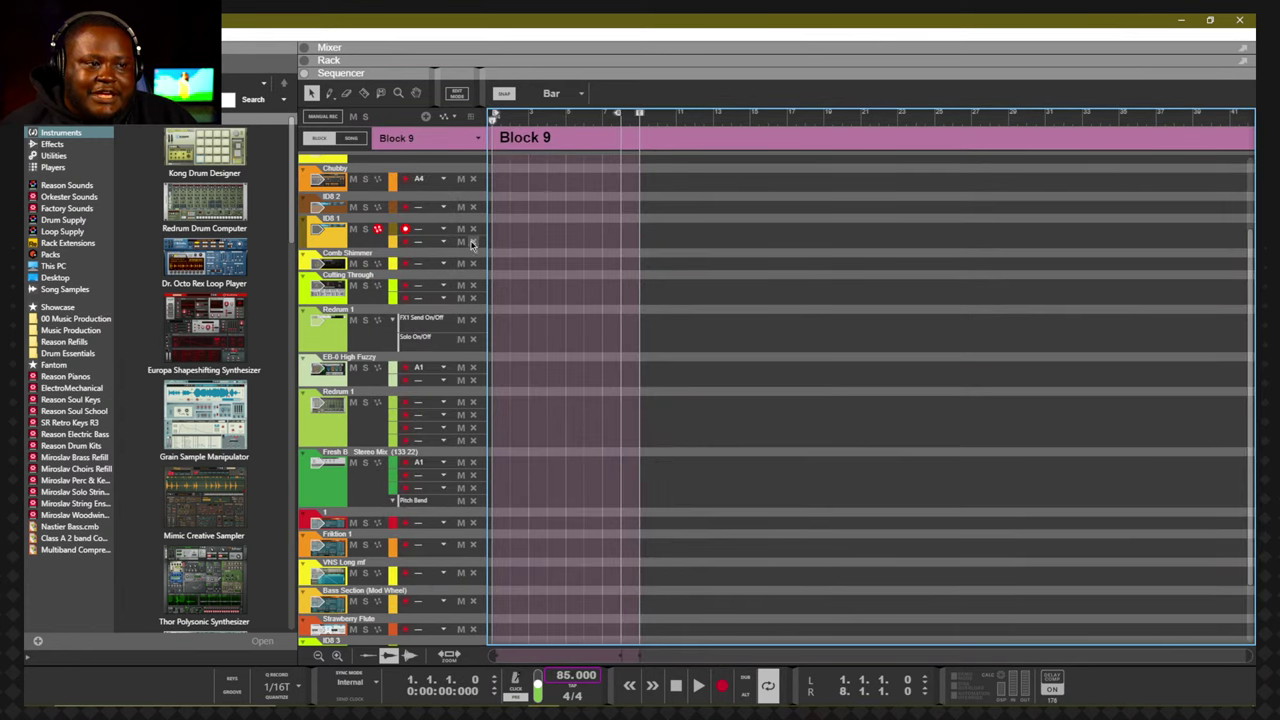
Select the Cutting Through track in Block 9 and open it in Edit Mode.
{"action": "left_click", "coordinate": [398, 293]}
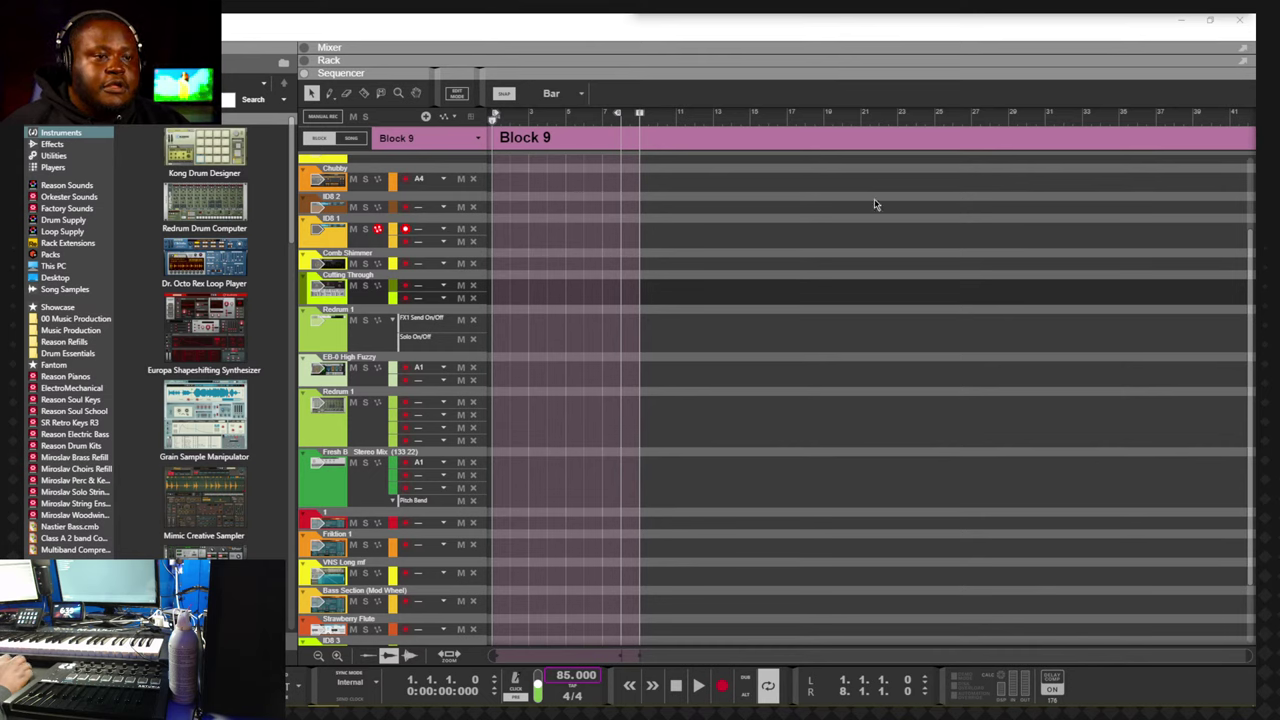
{"action": "left_click", "coordinate": [849, 252]}
{"action": "key", "text": "ctrl+e"}
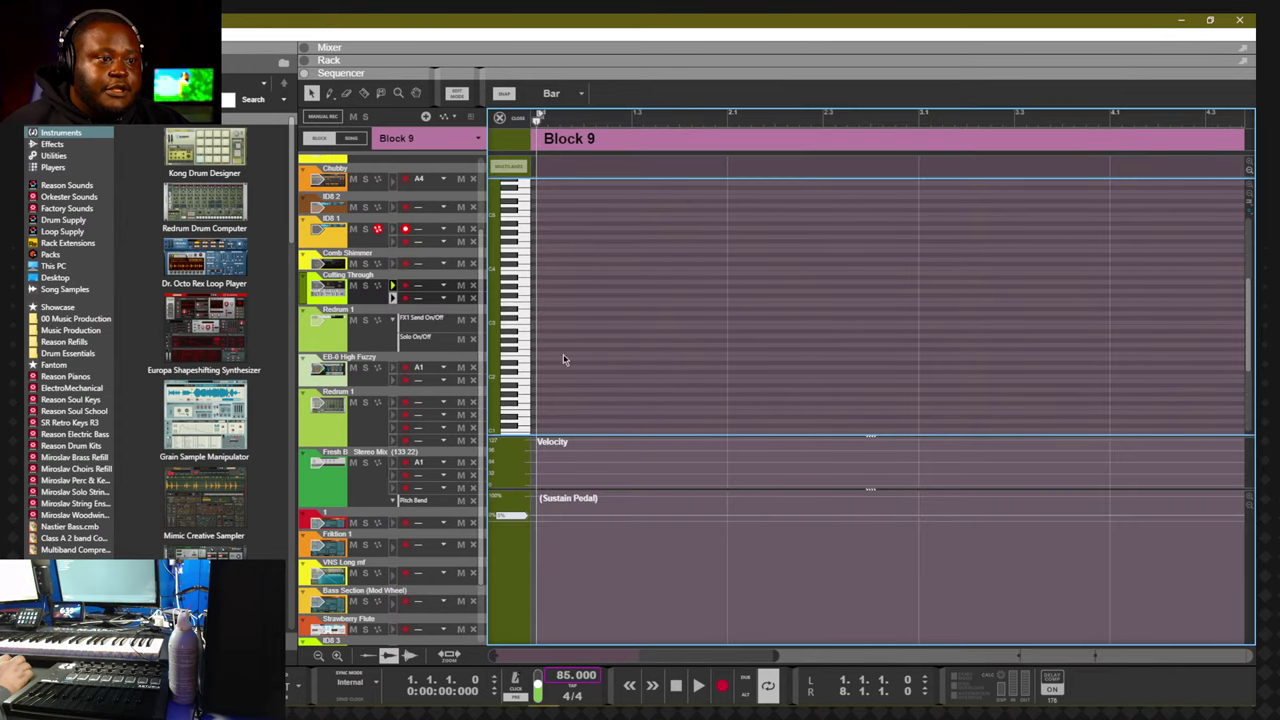
Hide the browser and enlarge the note editor by shrinking the Sustain Pedal and Velocity lanes.
{"action": "key", "text": "F3"}
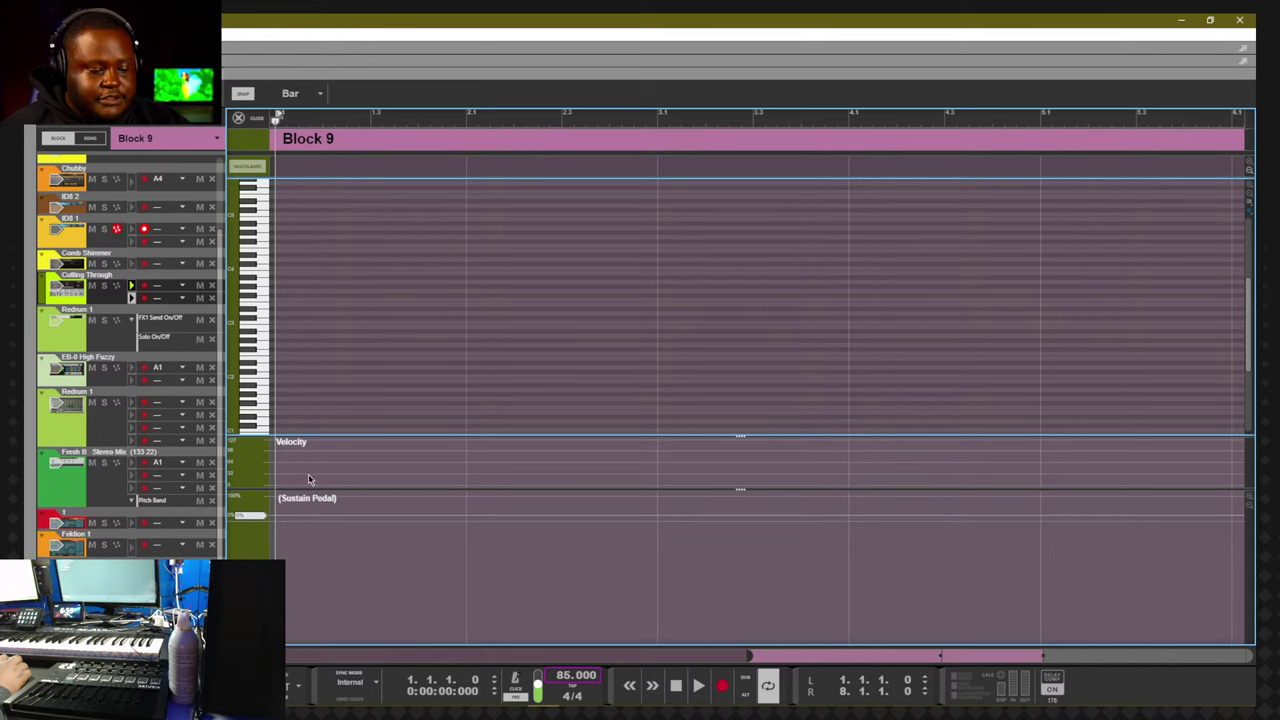
{"action": "scroll", "coordinate": [309, 479], "scroll_direction": "up", "scroll_amount": 5}
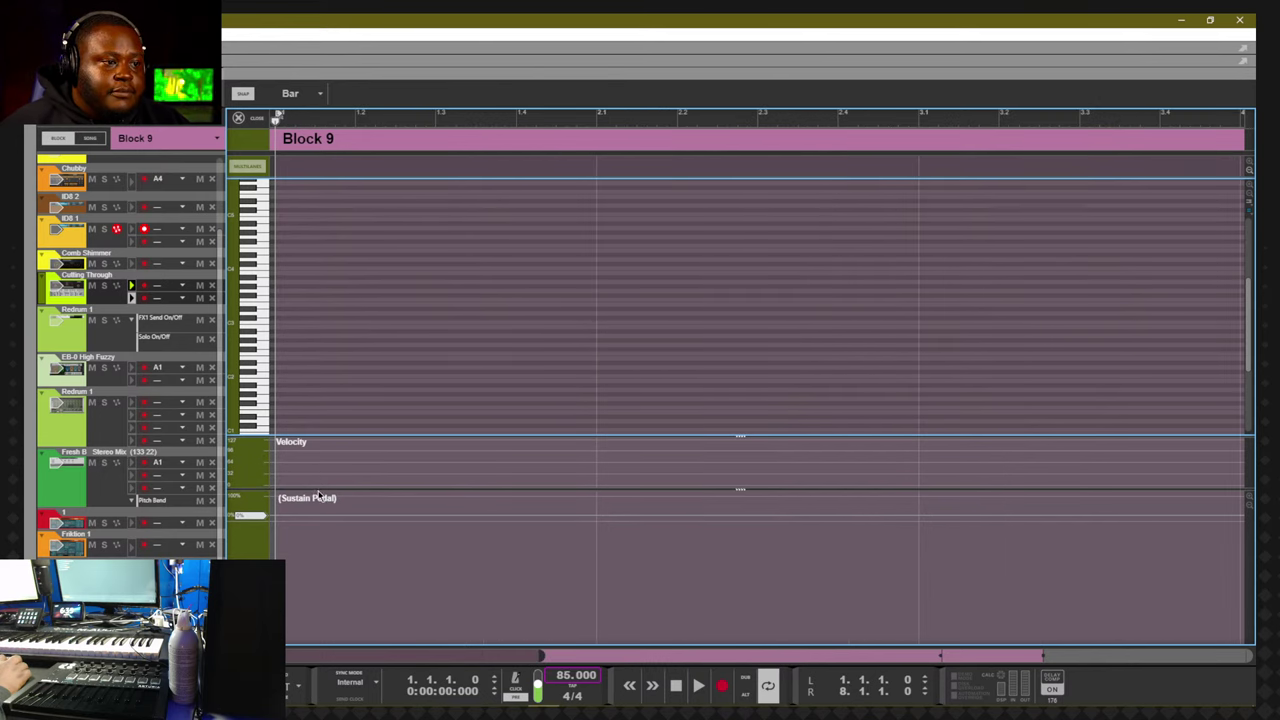
{"action": "left_click_drag", "start_coordinate": [319, 489], "coordinate": [318, 637]}
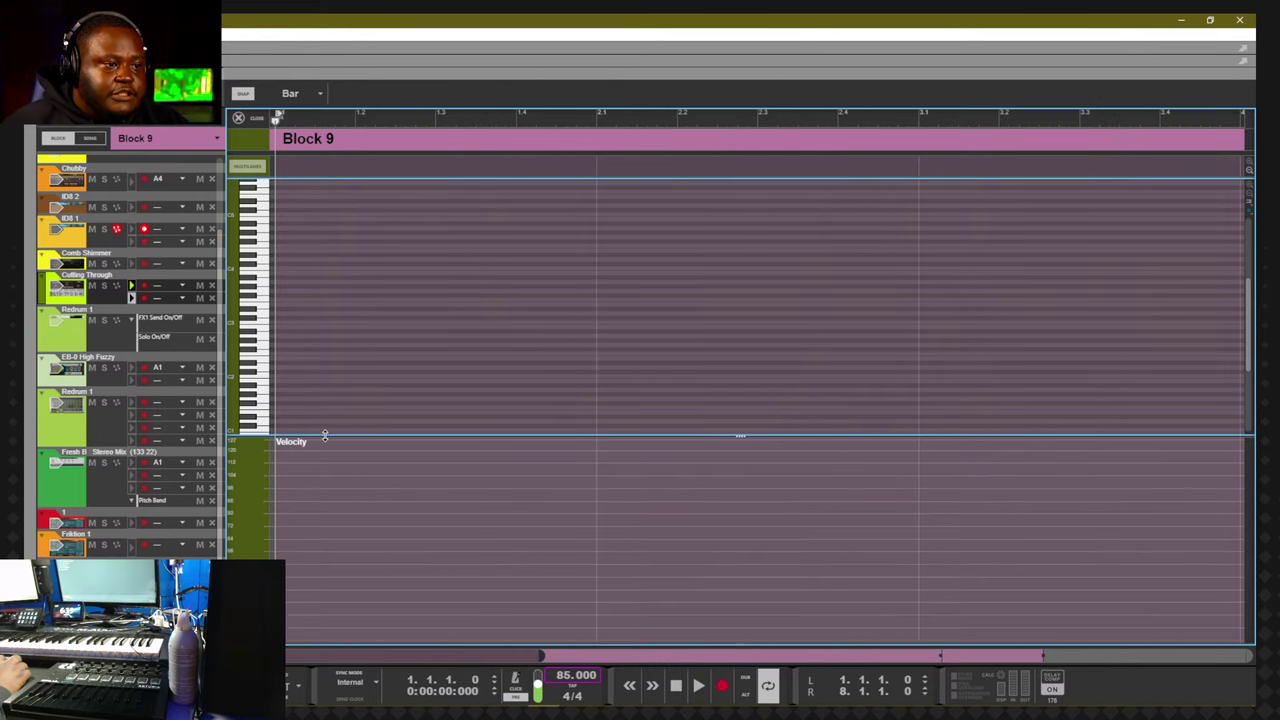
{"action": "left_click_drag", "start_coordinate": [324, 437], "coordinate": [327, 626]}
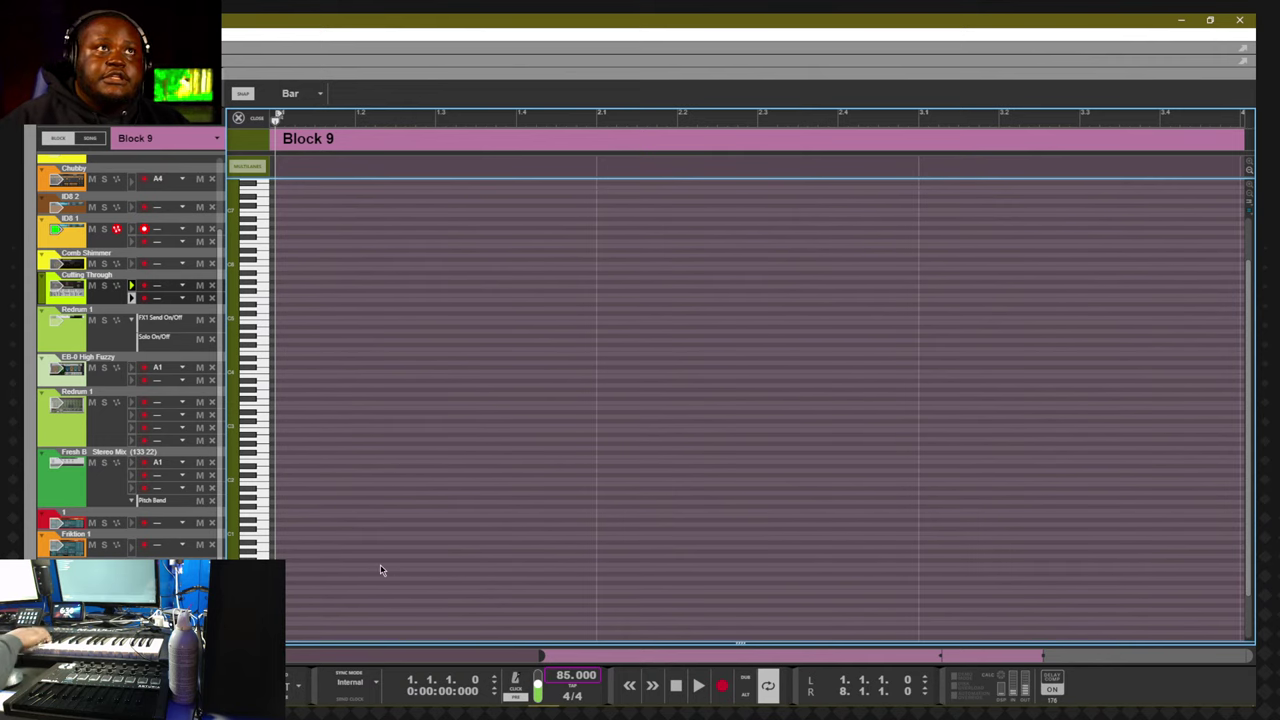
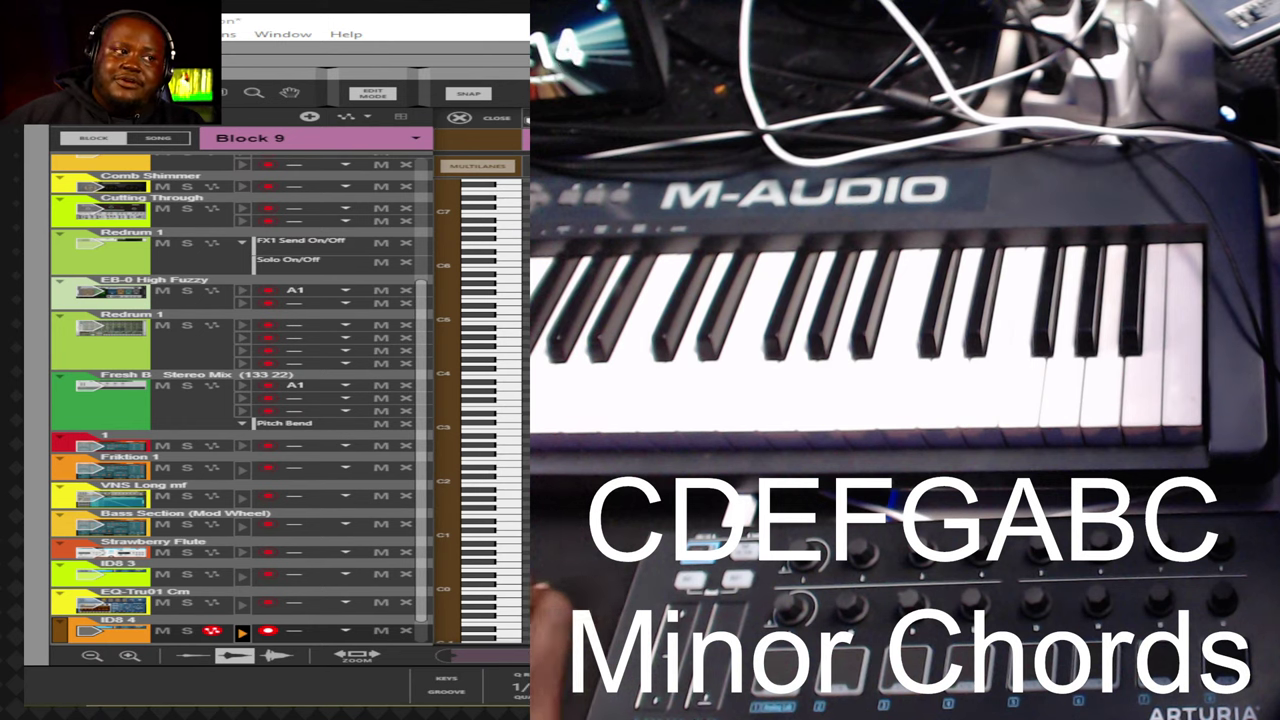
Select the four-lane Redrum 1 track in Block 9 and arm it for recording.
{"action": "left_click", "coordinate": [170, 366]}
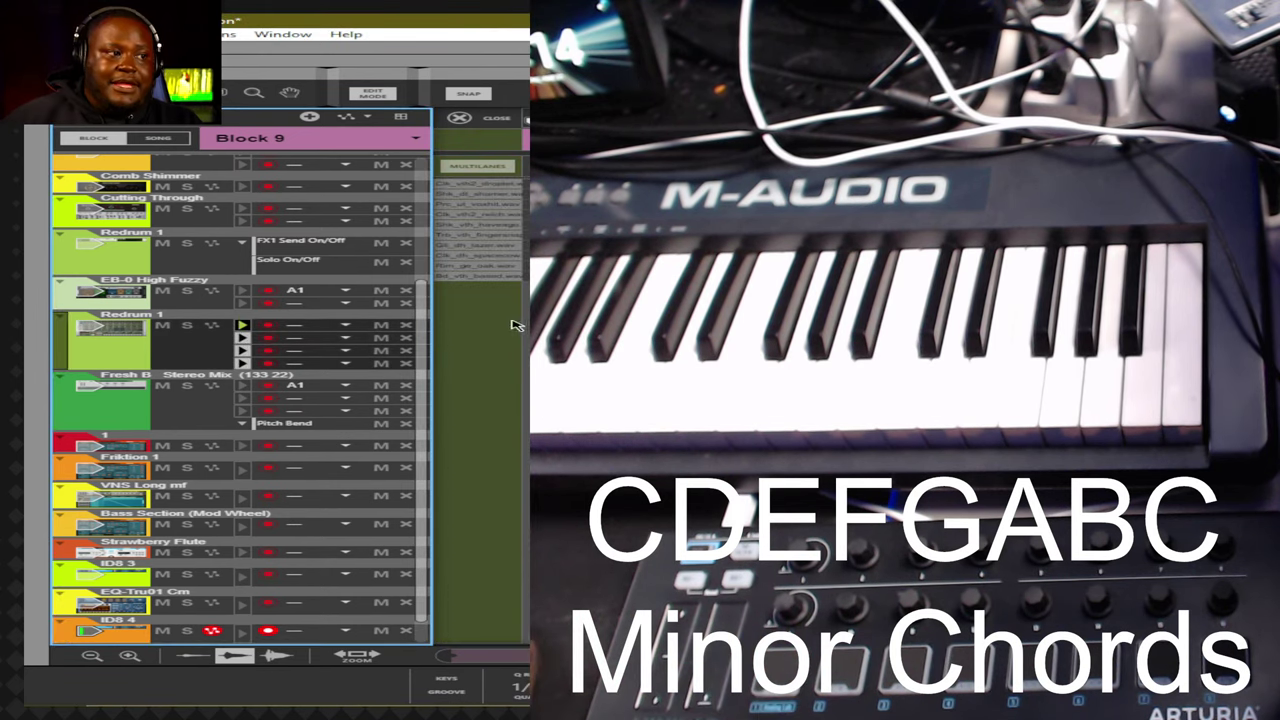
{"action": "left_click", "coordinate": [268, 326]}
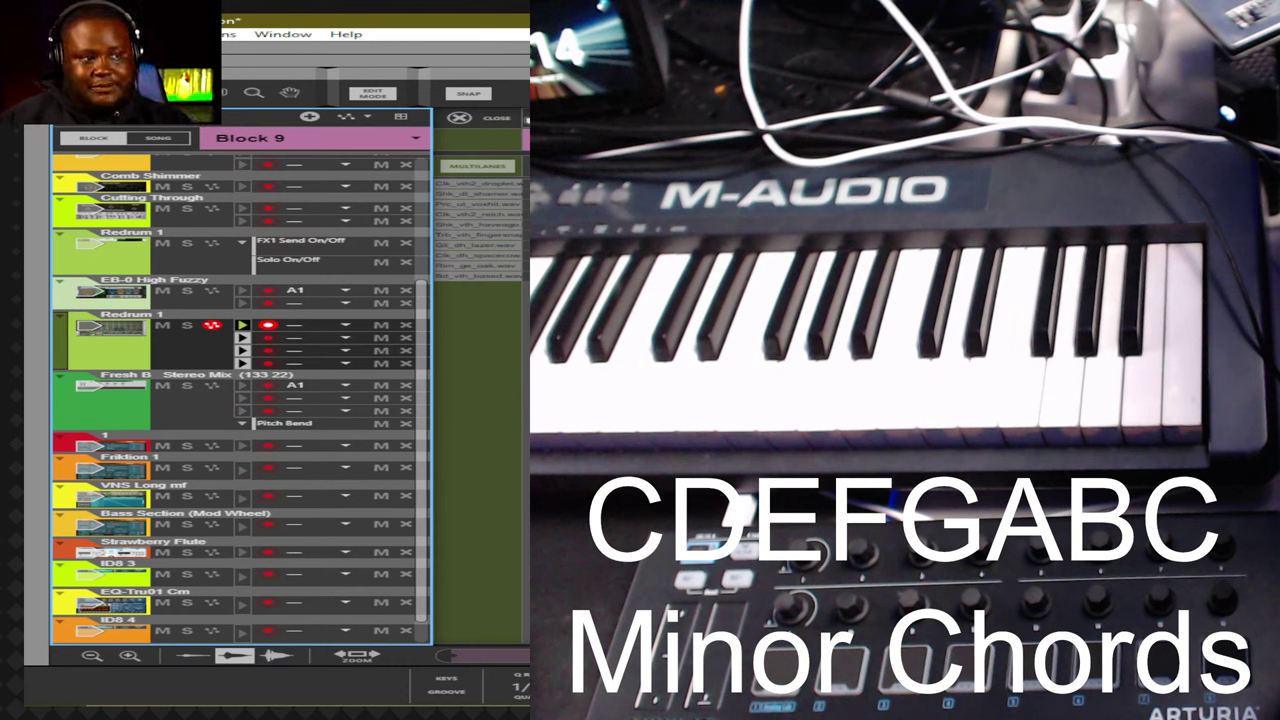
Select the ID8 4 track in Block 9, arm it for recording and audition a low note on its keyboard.
{"action": "left_click", "coordinate": [480, 400]}
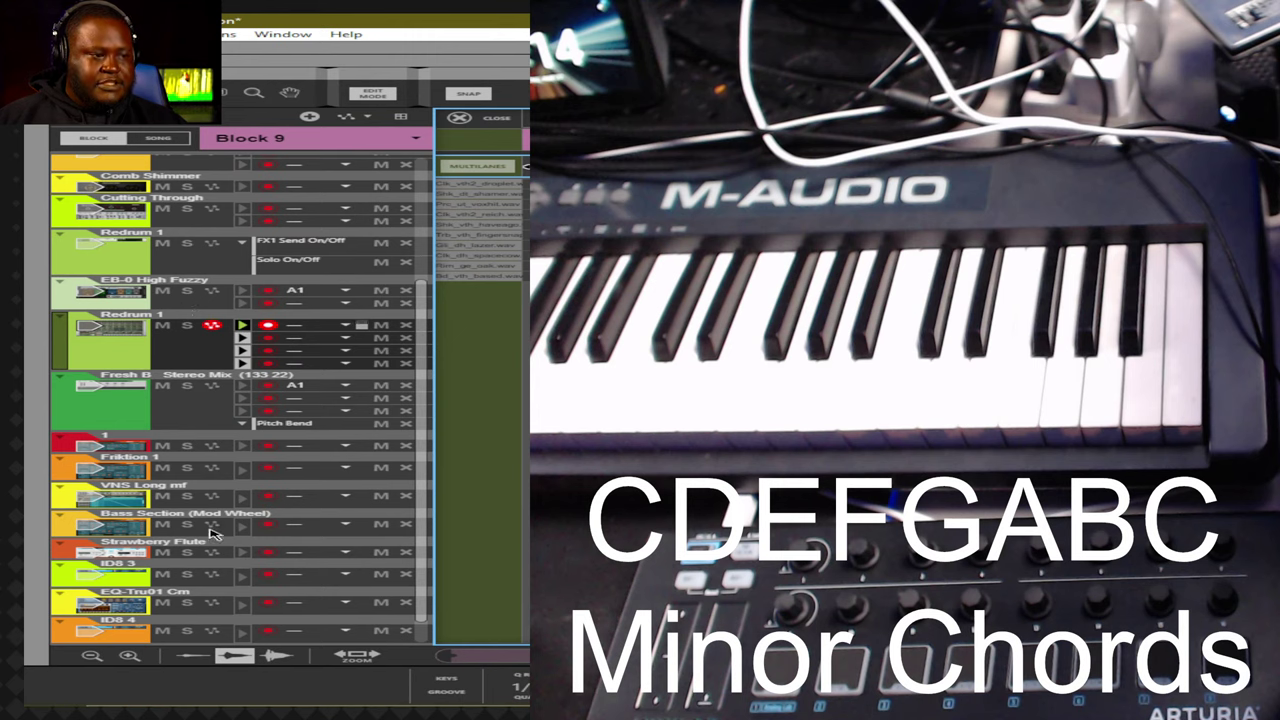
{"action": "scroll", "coordinate": [212, 534], "scroll_direction": "down", "scroll_amount": 1}
{"action": "left_click", "coordinate": [147, 617]}
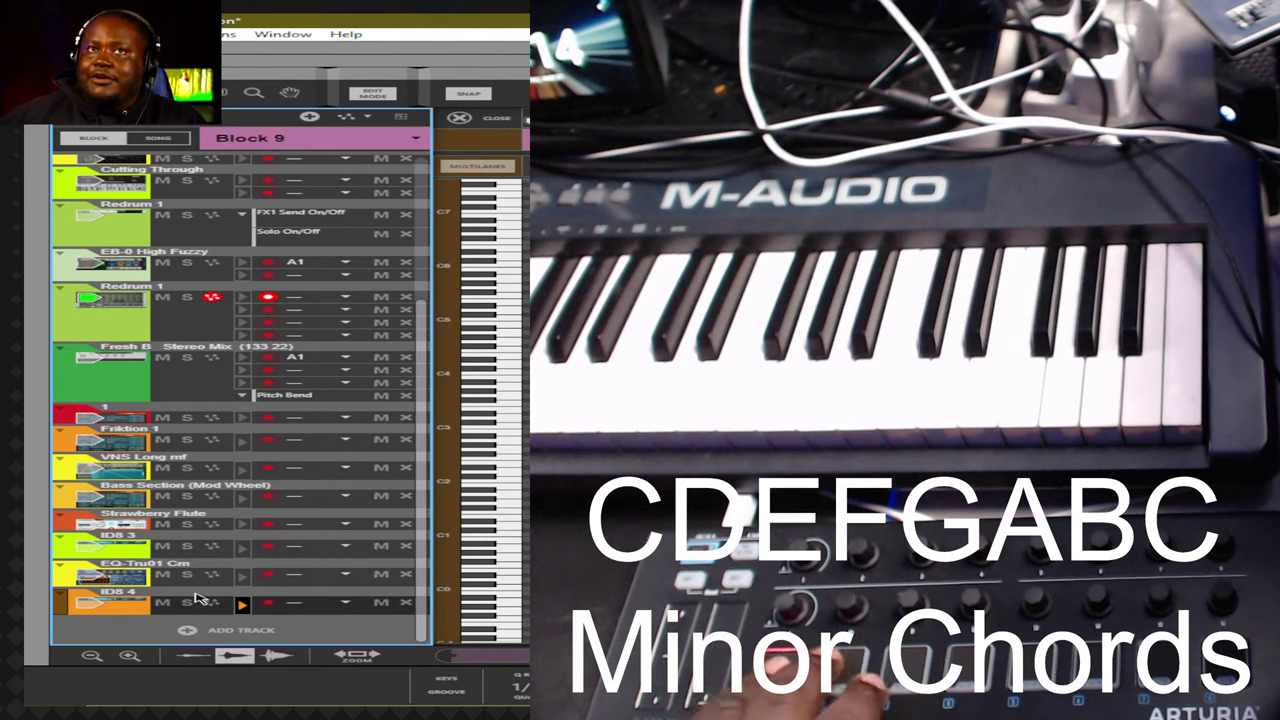
{"action": "left_click", "coordinate": [272, 604]}
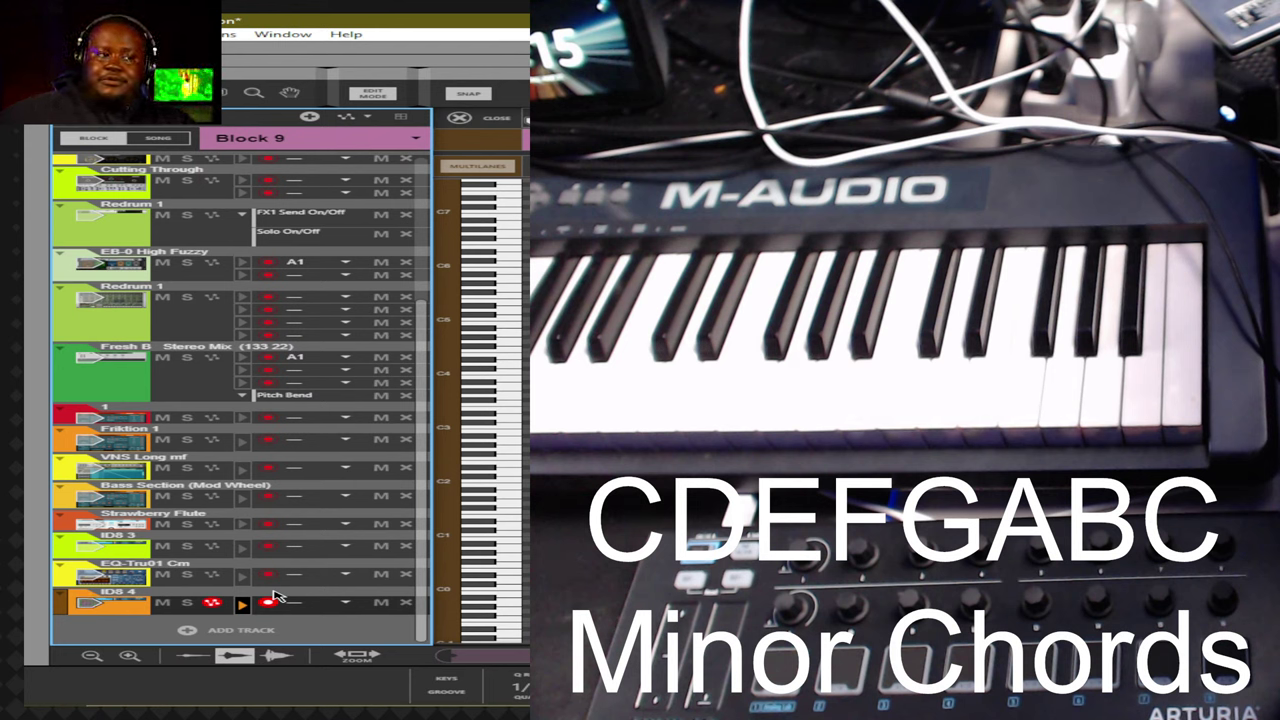
{"action": "left_click", "coordinate": [478, 553]}
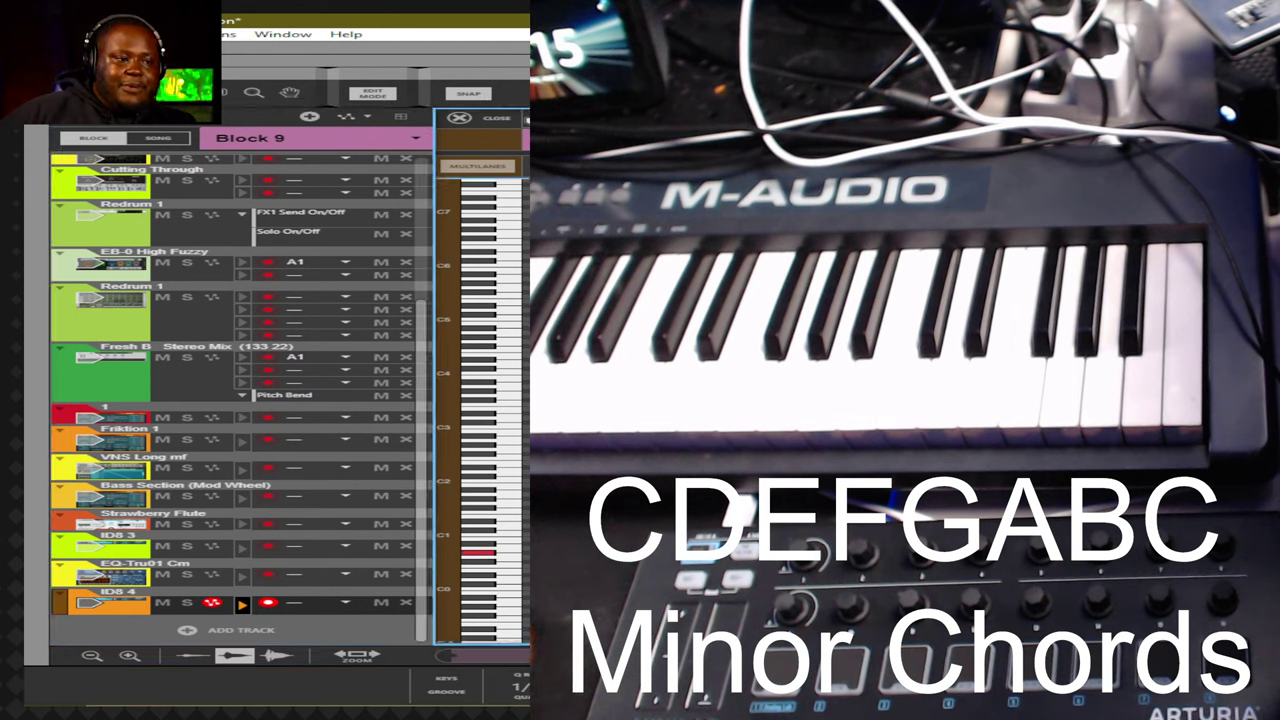
{"action": "left_click", "coordinate": [478, 553]}
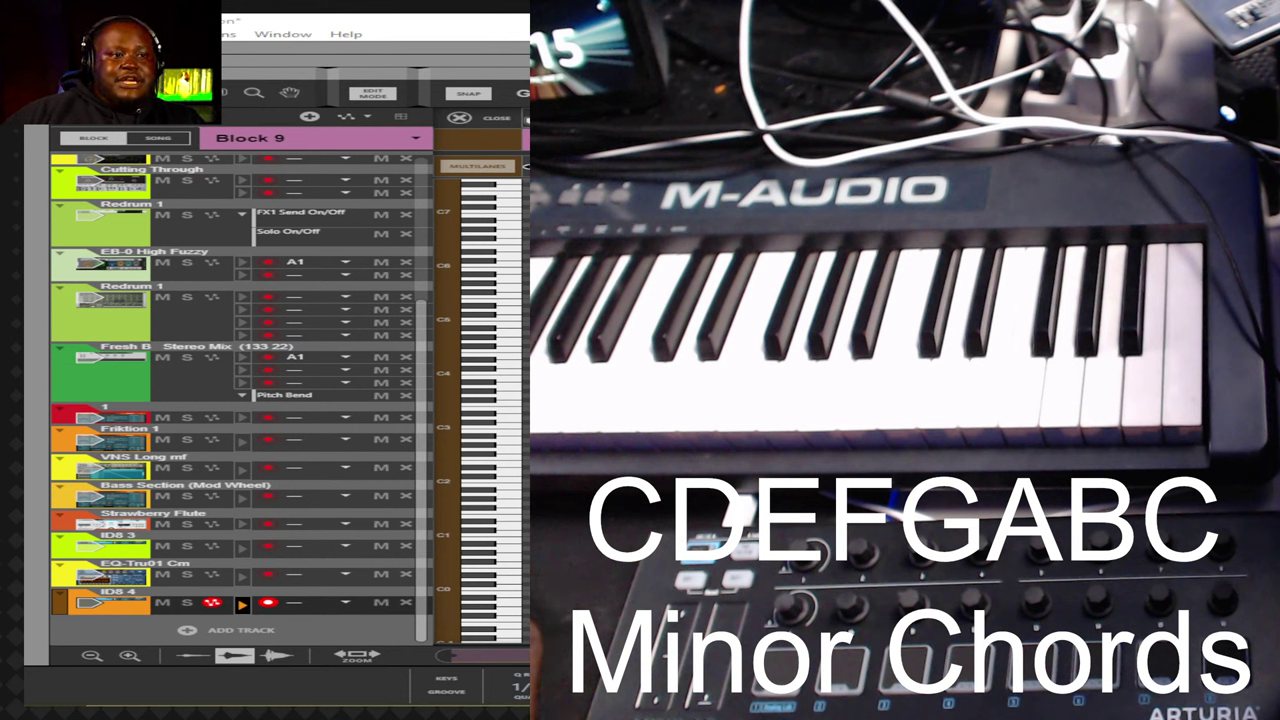
{"action": "key", "text": "alt+Tab"}
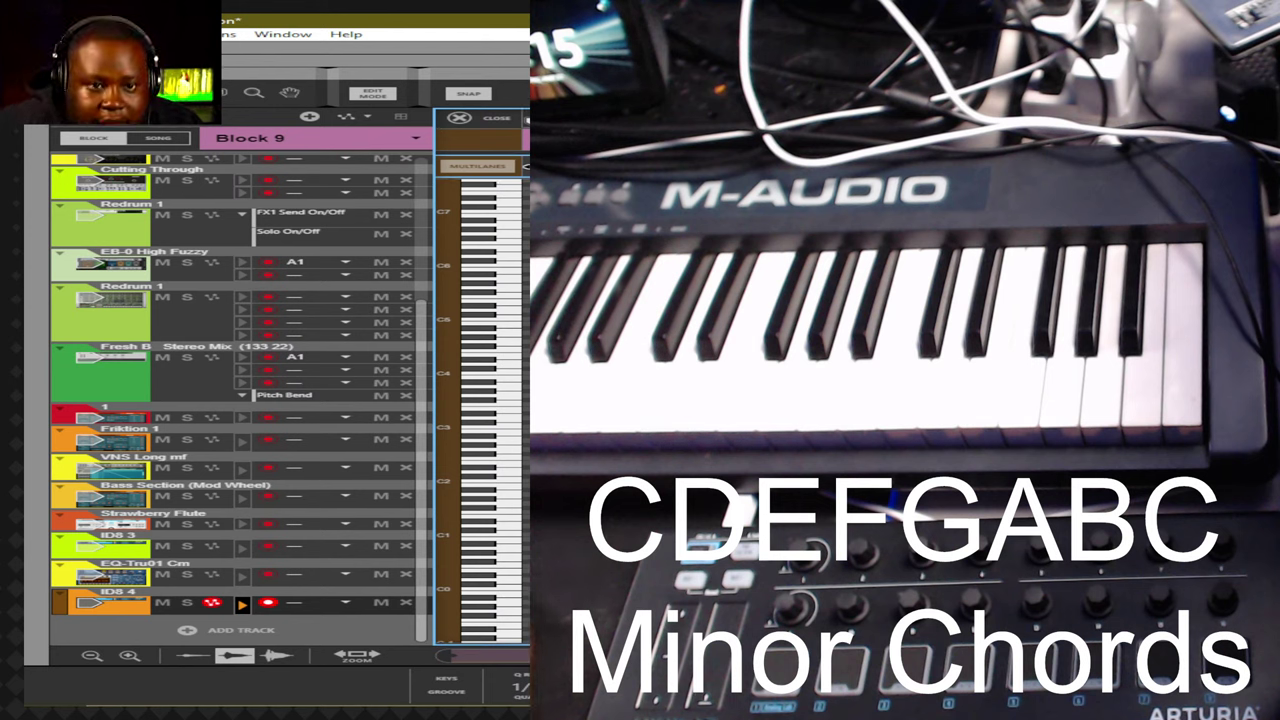
Make the clip overview lane taller and zoom the ID8 4 note editor in on the C2 to C5 range.
{"action": "scroll", "coordinate": [495, 412], "scroll_direction": "up", "scroll_amount": 1}
{"action": "left_click_drag", "start_coordinate": [495, 185], "coordinate": [495, 232]}
{"action": "left_click", "coordinate": [511, 307]}
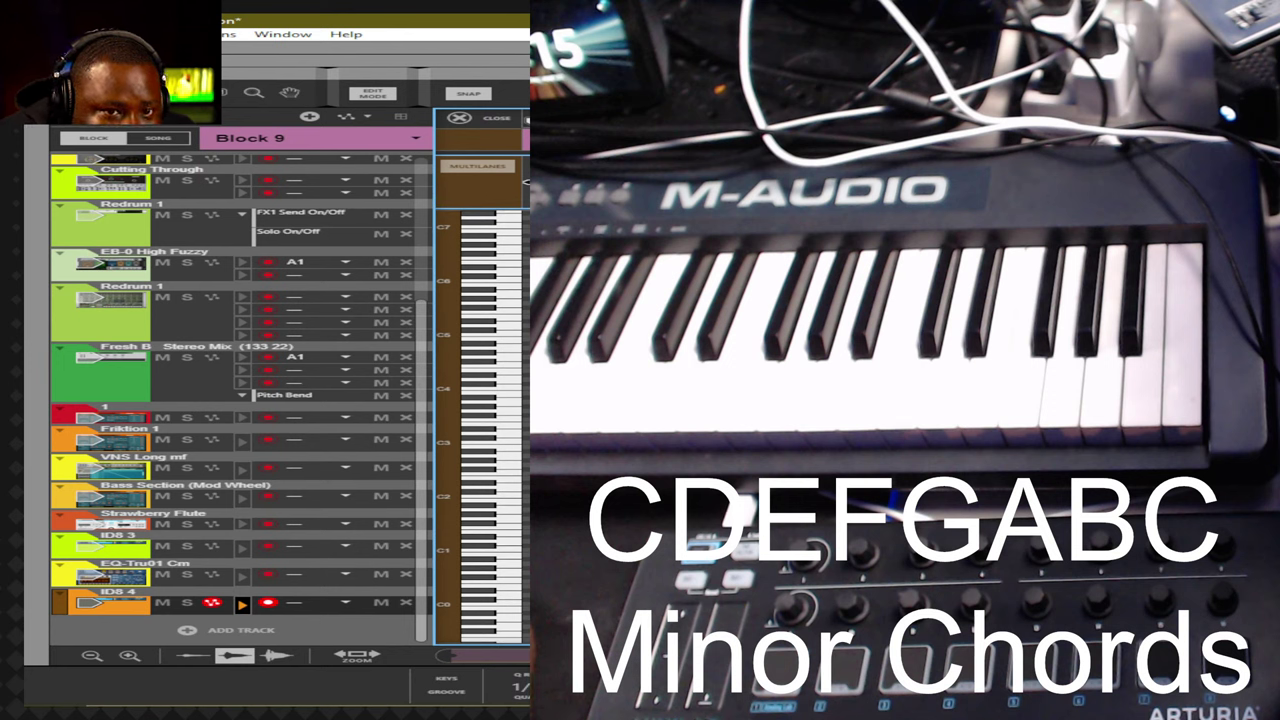
{"action": "scroll", "coordinate": [480, 420], "scroll_direction": "down", "scroll_amount": 2}
{"action": "scroll", "coordinate": [490, 420], "scroll_direction": "up", "scroll_amount": 3}
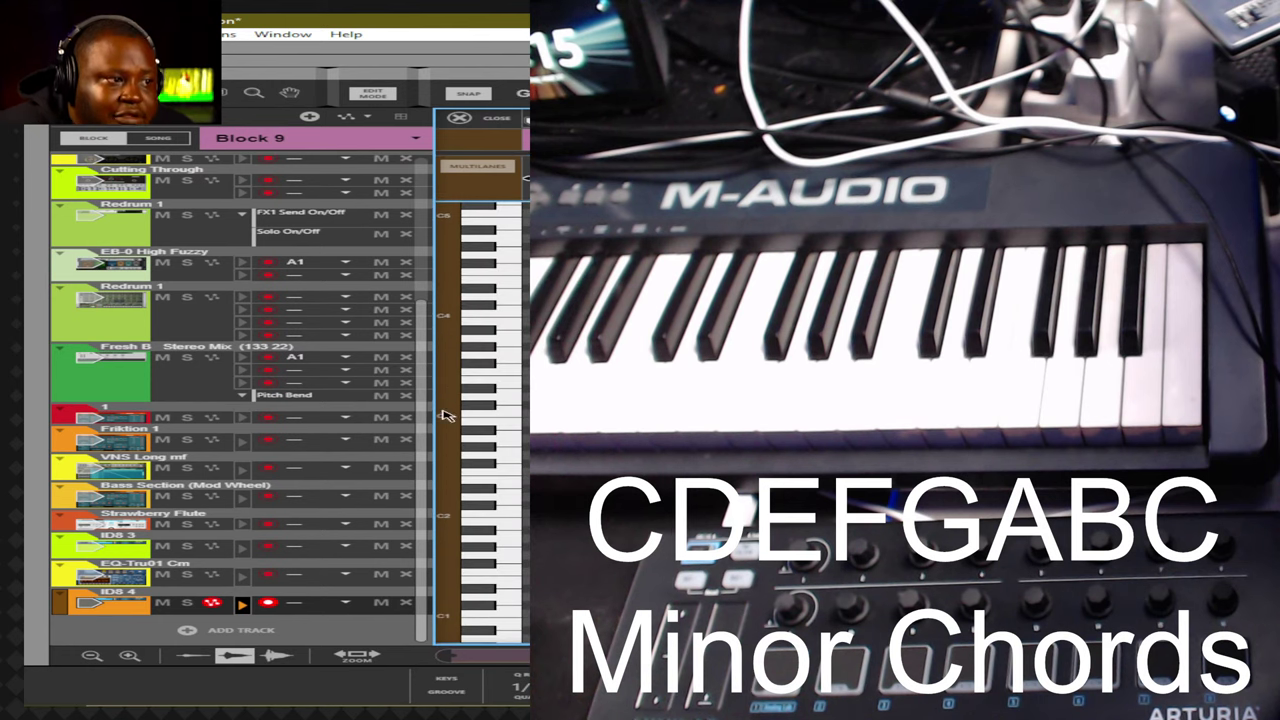
{"action": "scroll", "coordinate": [490, 420], "scroll_direction": "down", "scroll_amount": 2}
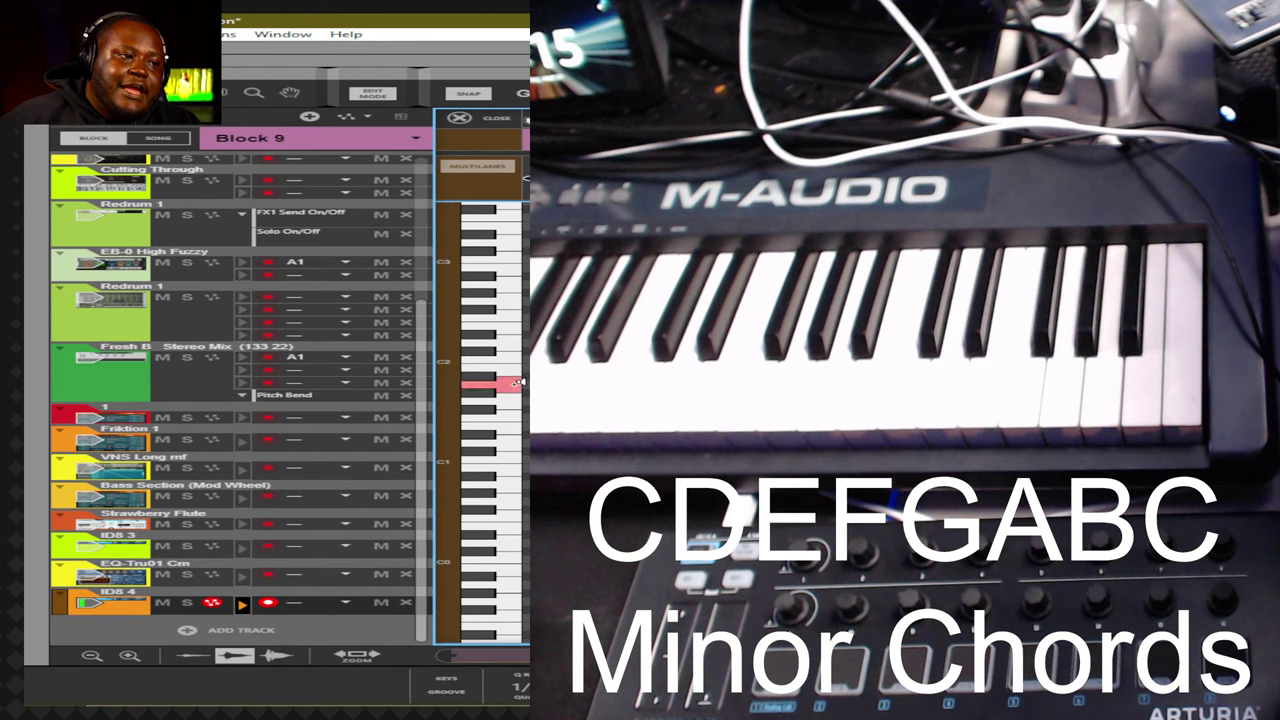
{"action": "scroll", "coordinate": [510, 371], "scroll_direction": "up", "scroll_amount": 6}
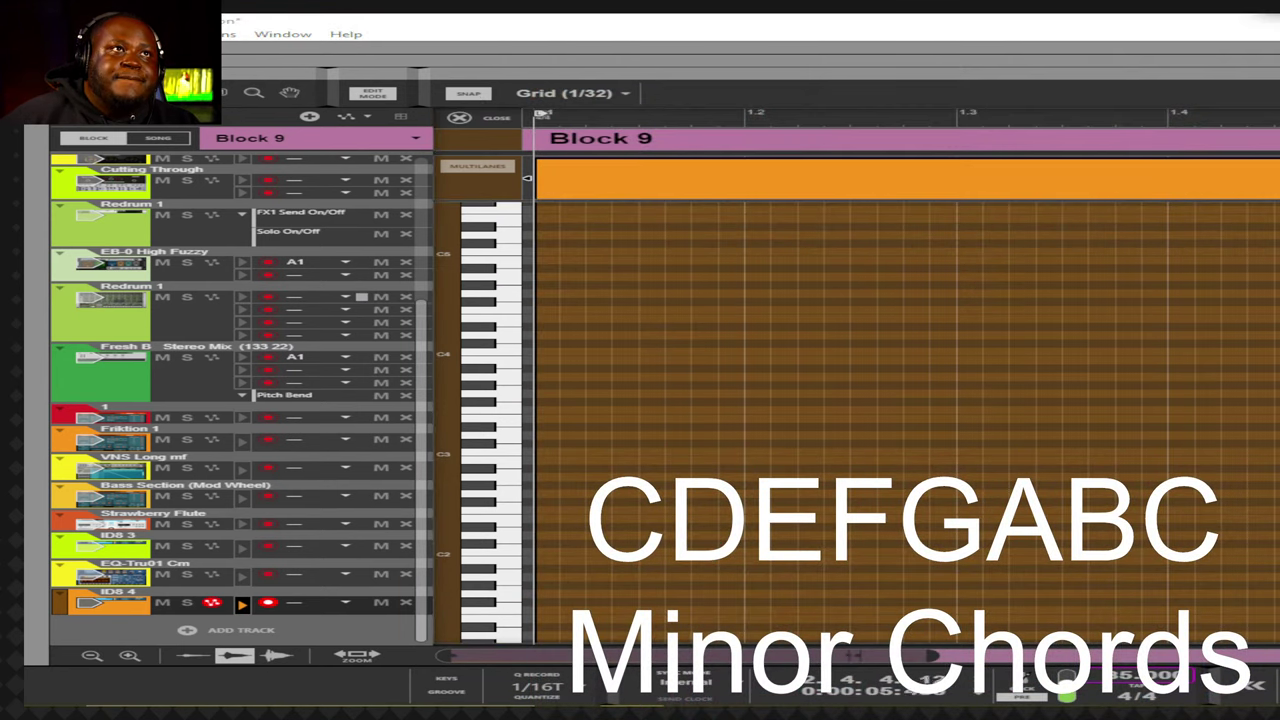
Play back Block 9 from its start with the ID8 4 clip open.
{"action": "key", "text": "space"}
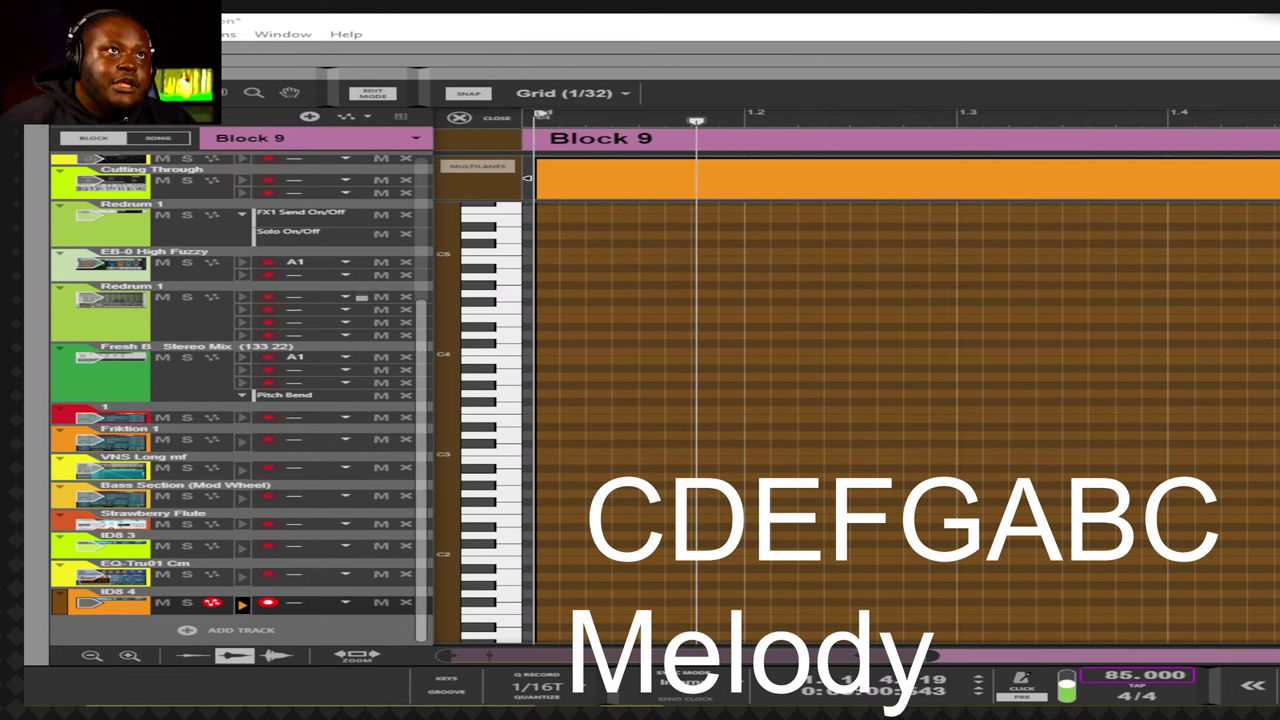
{"action": "left_click", "coordinate": [1267, 403]}
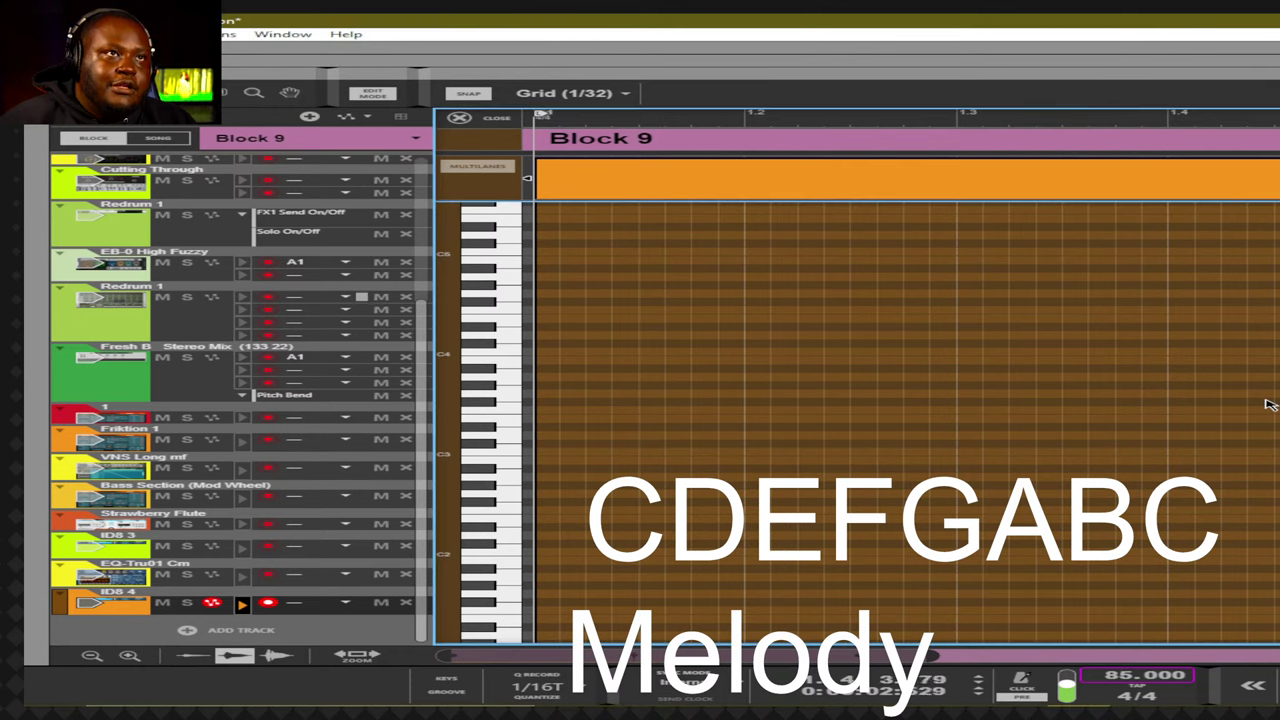
{"action": "key", "text": "alt+Tab"}
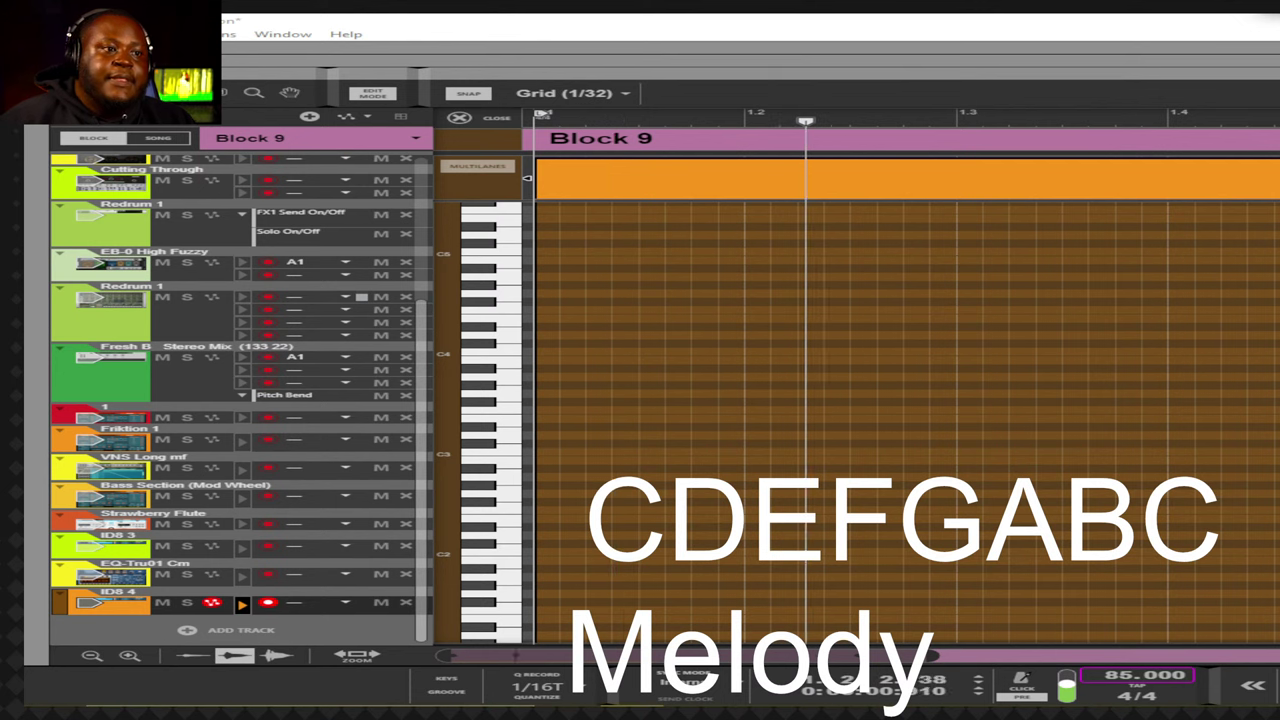
{"action": "left_click", "coordinate": [1211, 326]}
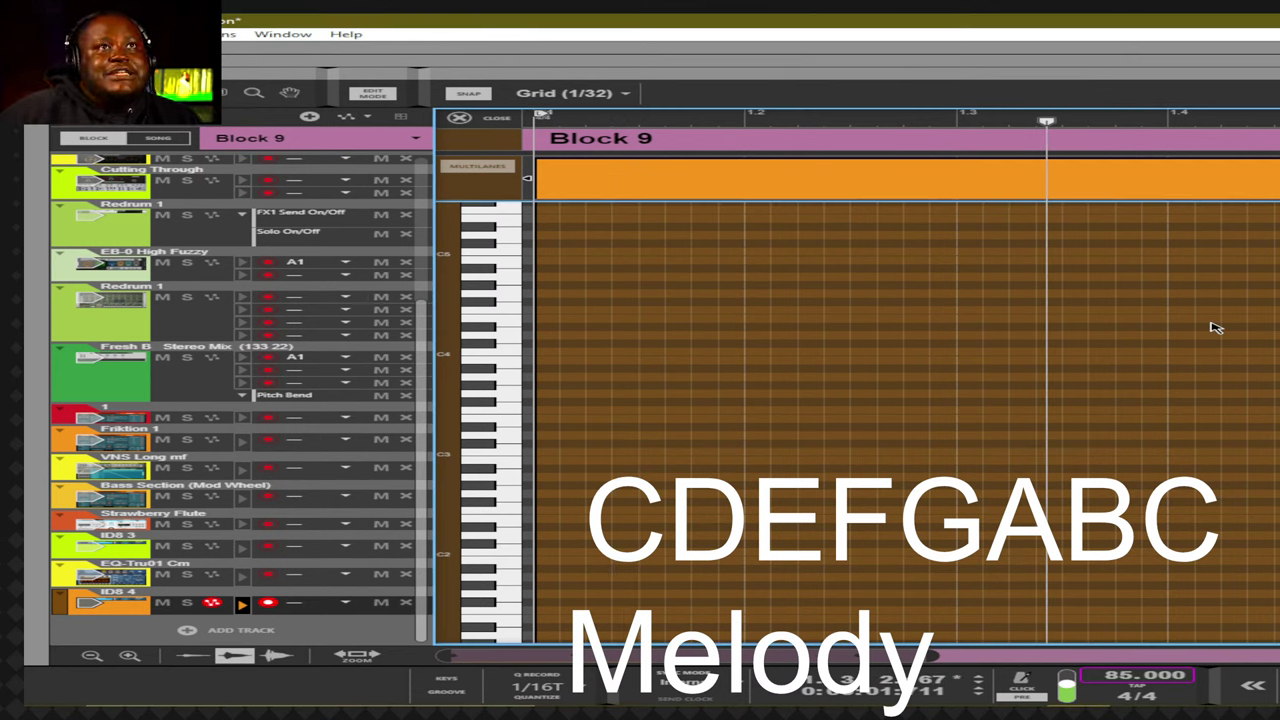
{"action": "key", "text": "alt+Tab"}
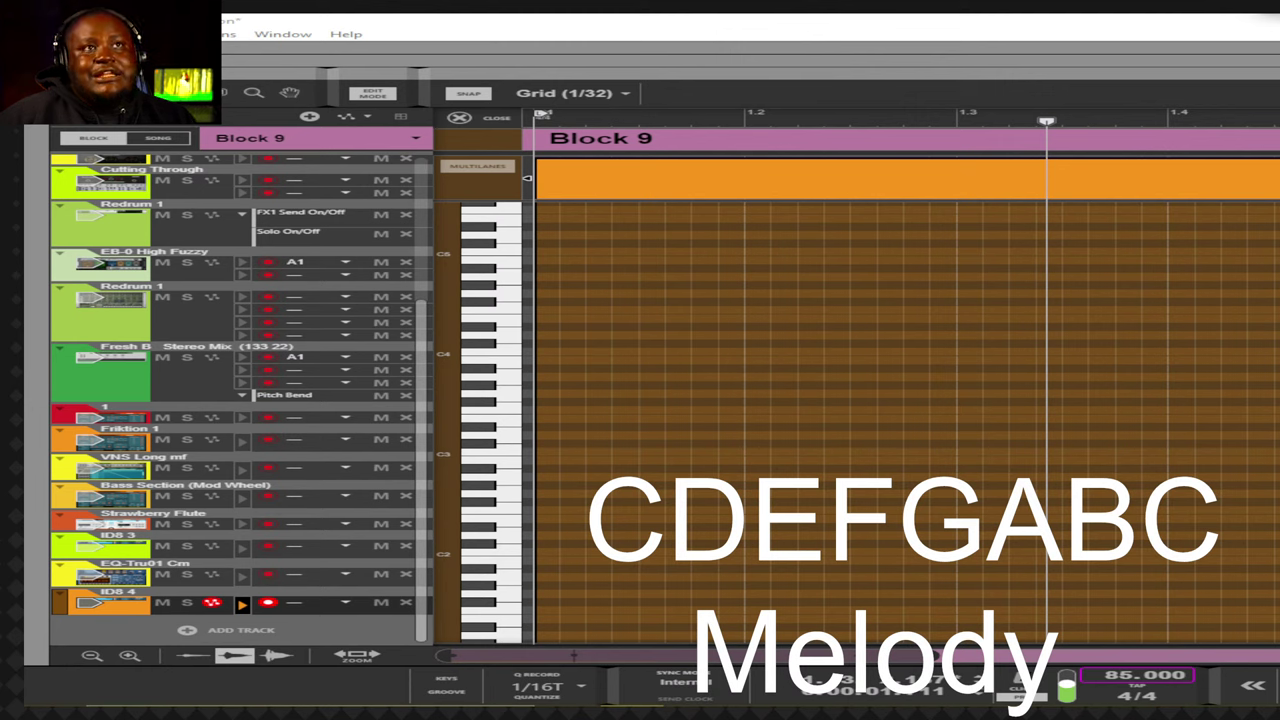
{"action": "left_click", "coordinate": [1193, 303]}
{"action": "key", "text": "space"}
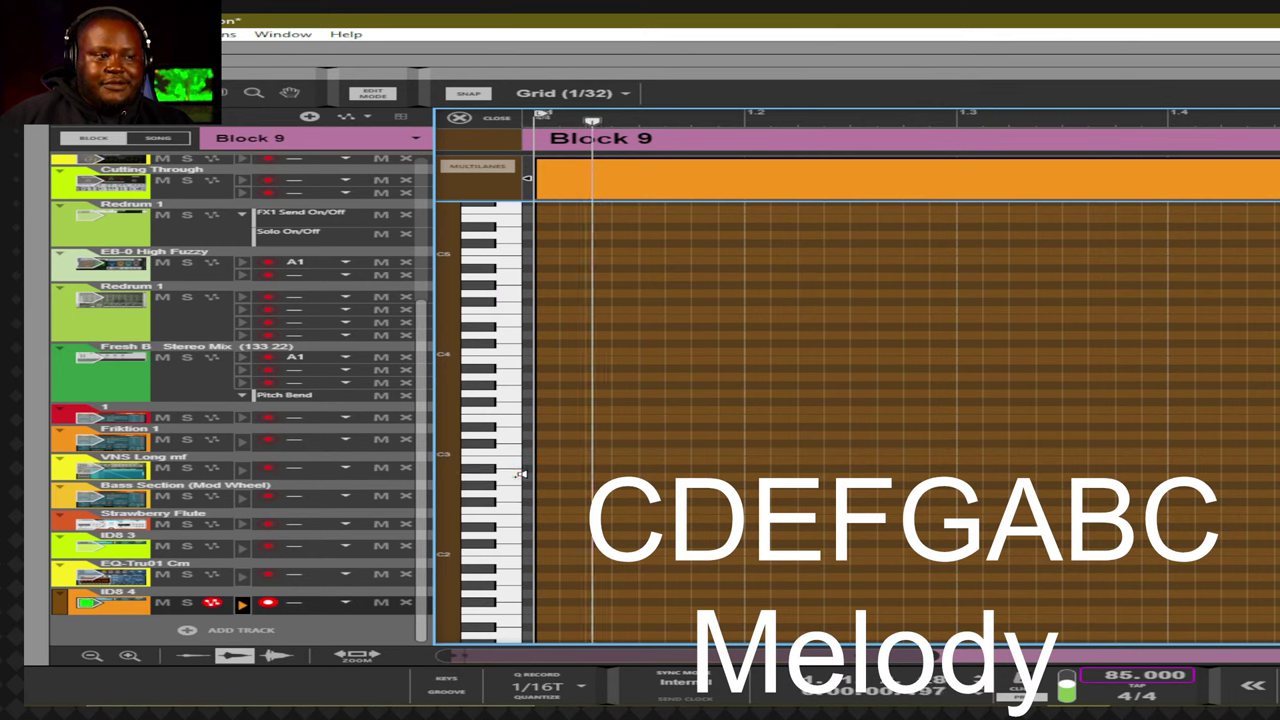
Audition single notes around A2 in the ID8 4 note editor to find the melody's starting note.
{"action": "left_click", "coordinate": [506, 475]}
{"action": "left_click", "coordinate": [506, 492]}
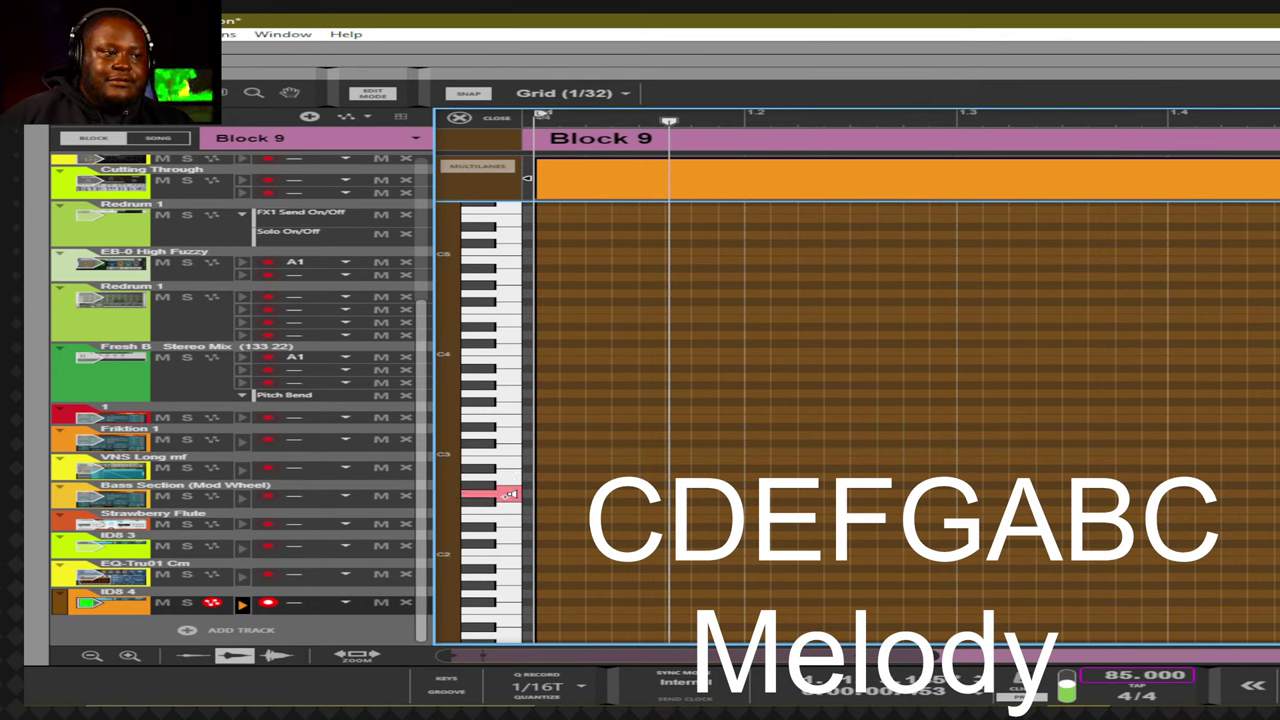
{"action": "left_click", "coordinate": [508, 518]}
{"action": "left_click", "coordinate": [506, 493]}
{"action": "left_click", "coordinate": [499, 501]}
{"action": "left_click", "coordinate": [502, 491]}
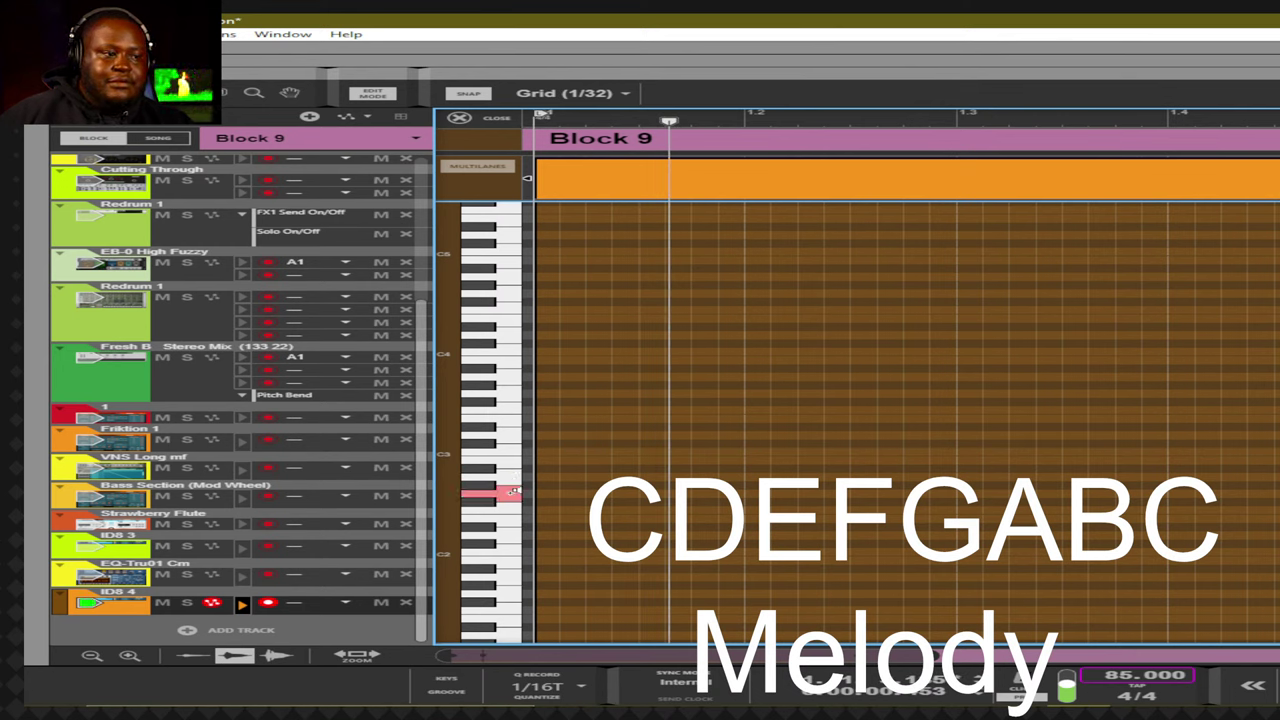
{"action": "left_click", "coordinate": [505, 482]}
{"action": "left_click", "coordinate": [505, 476]}
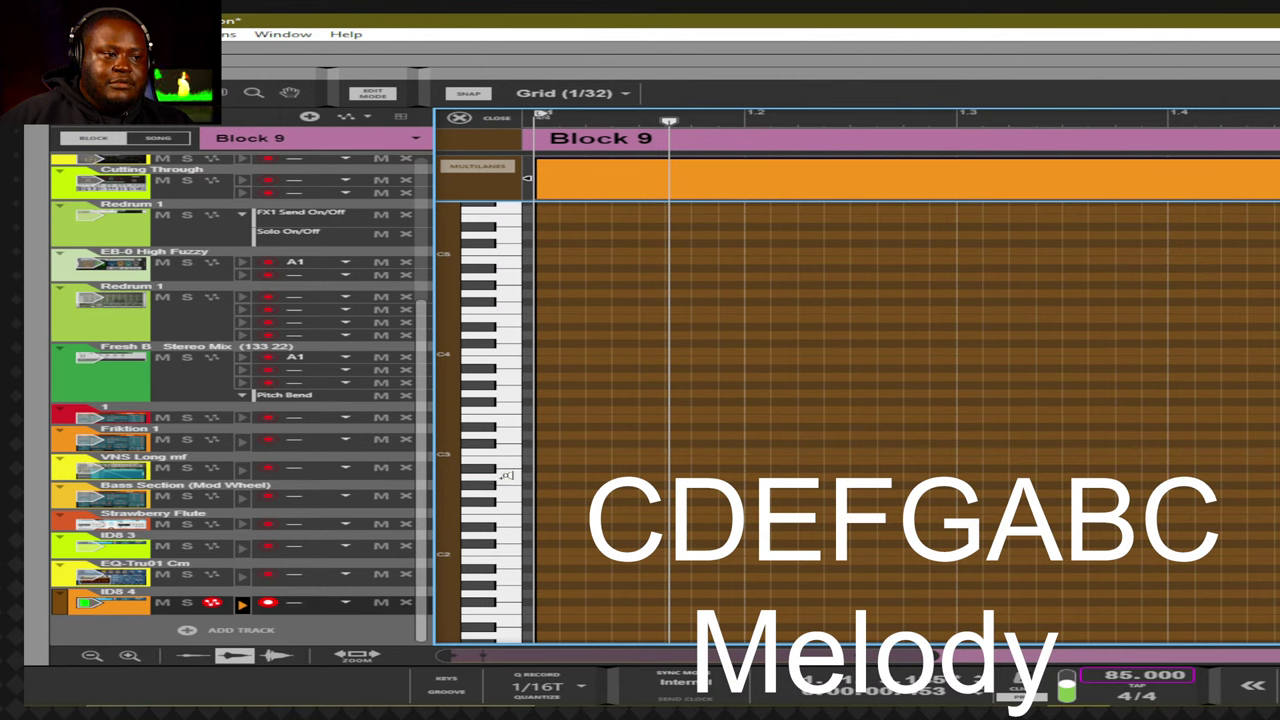
{"action": "left_click", "coordinate": [516, 477]}
{"action": "left_click", "coordinate": [518, 477]}
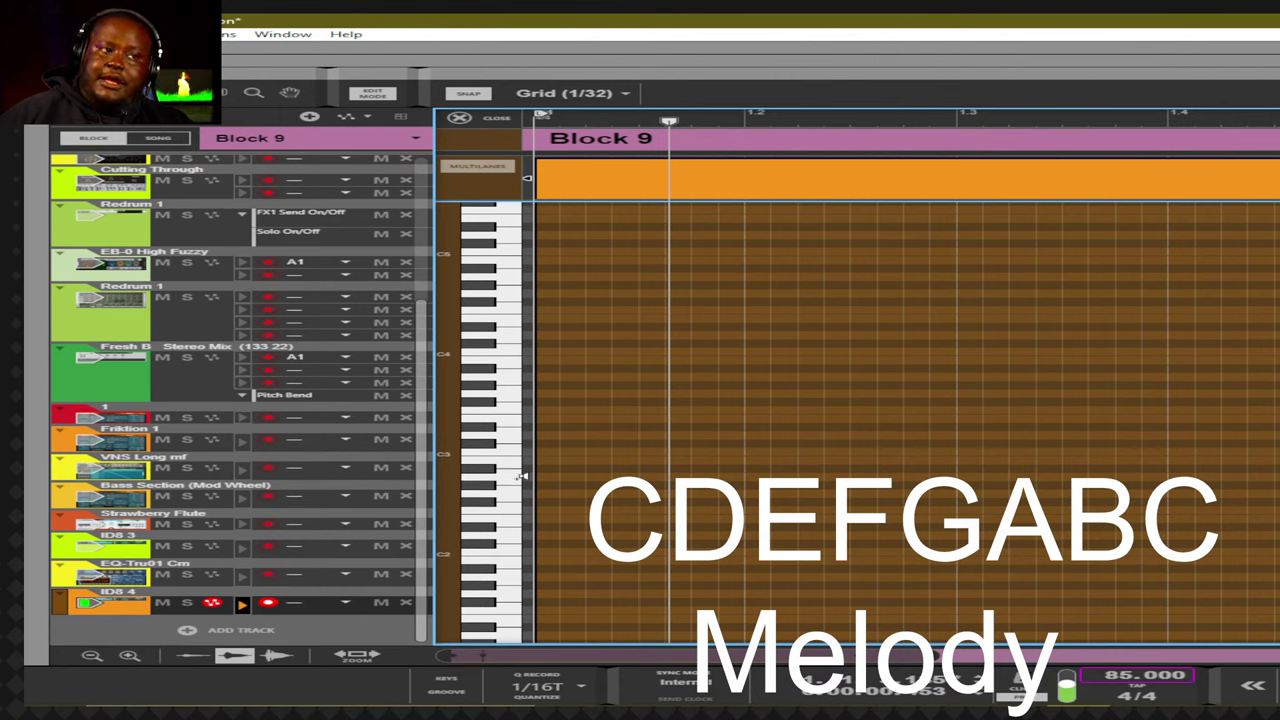
Return to the start of Block 9 and draw an A2 note at 1.1.1 with a length of 0.0.2.0.
{"action": "left_click_drag", "start_coordinate": [672, 128], "coordinate": [537, 120]}
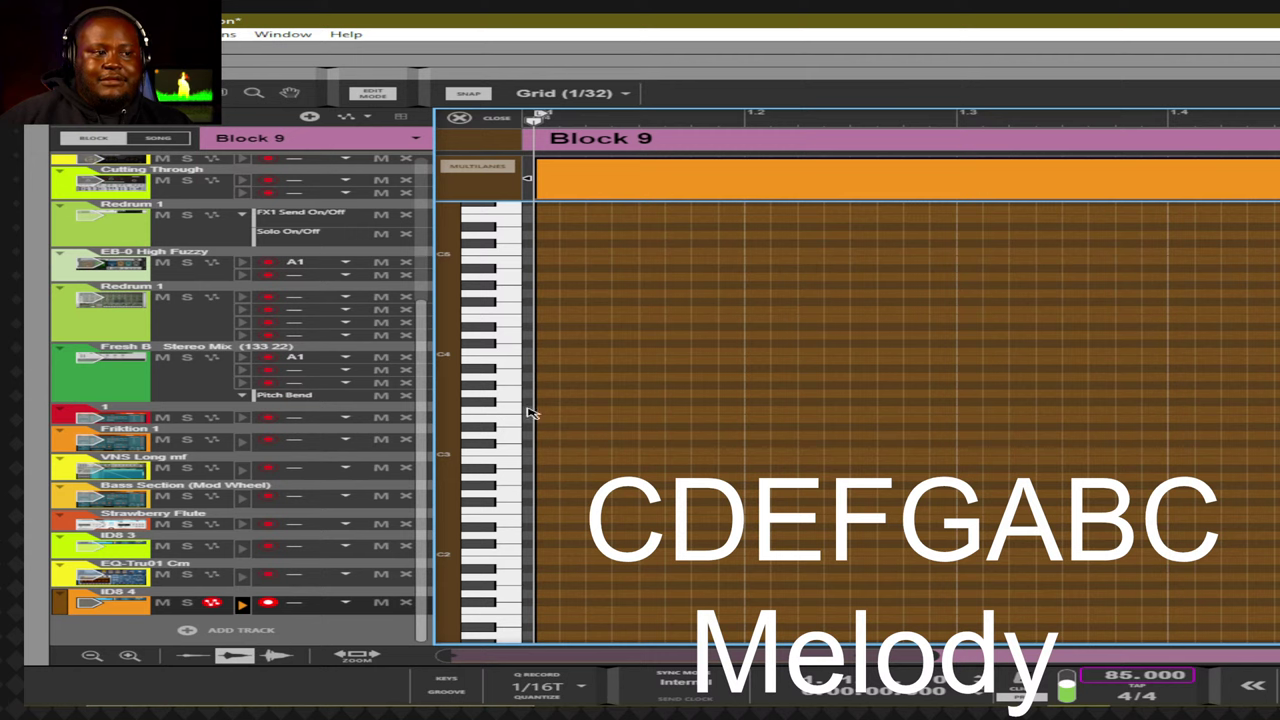
{"action": "left_click", "coordinate": [518, 476]}
{"action": "left_click_drag", "start_coordinate": [548, 470], "coordinate": [727, 470]}
{"action": "key", "text": "space"}
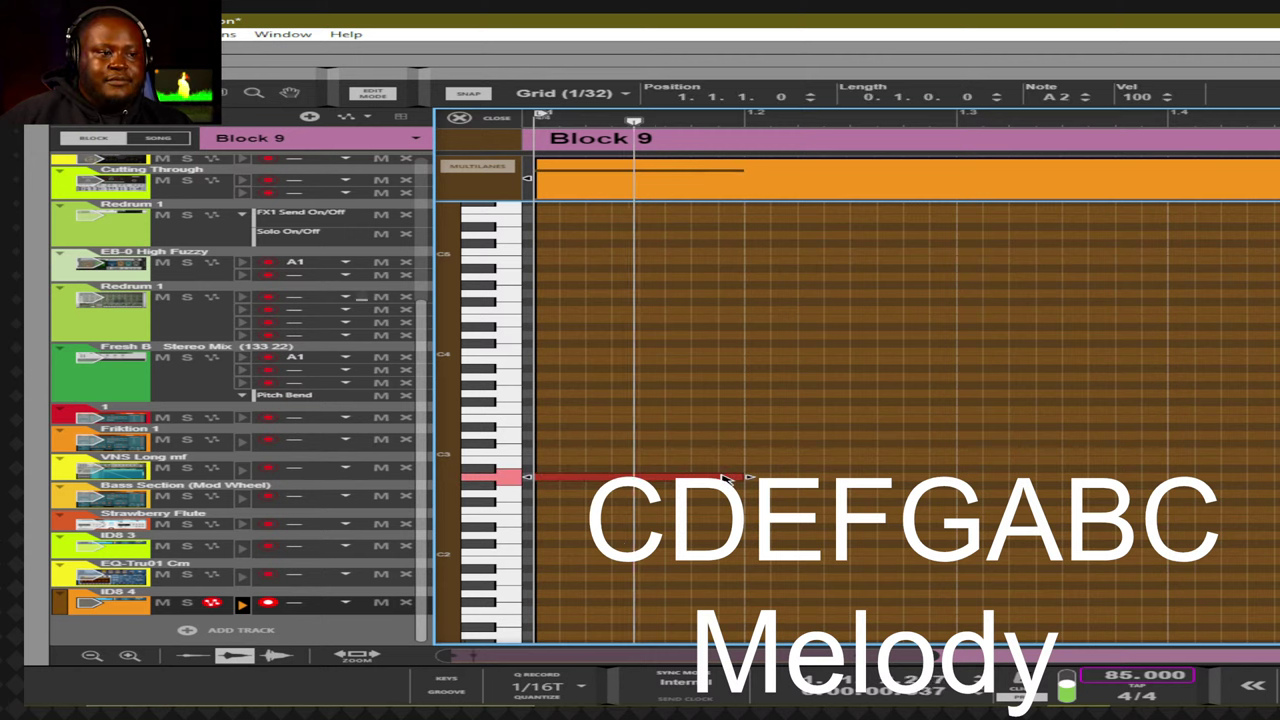
{"action": "left_click_drag", "start_coordinate": [746, 477], "coordinate": [640, 478]}
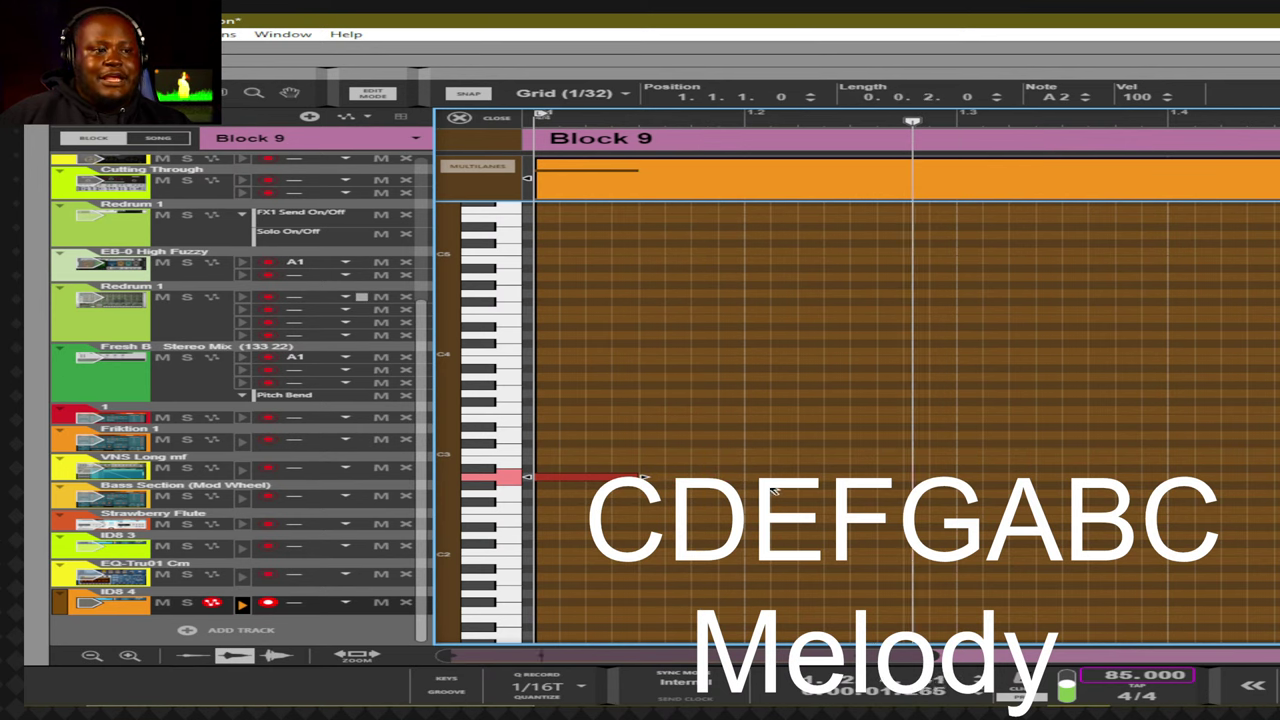
Audition notes around C3 and E3, and draw a C3 note at 1.2.1 and an E3 note at 1.2.3, each 0.0.2.0 long.
{"action": "left_click", "coordinate": [497, 452]}
{"action": "left_click", "coordinate": [508, 436]}
{"action": "left_click", "coordinate": [518, 450]}
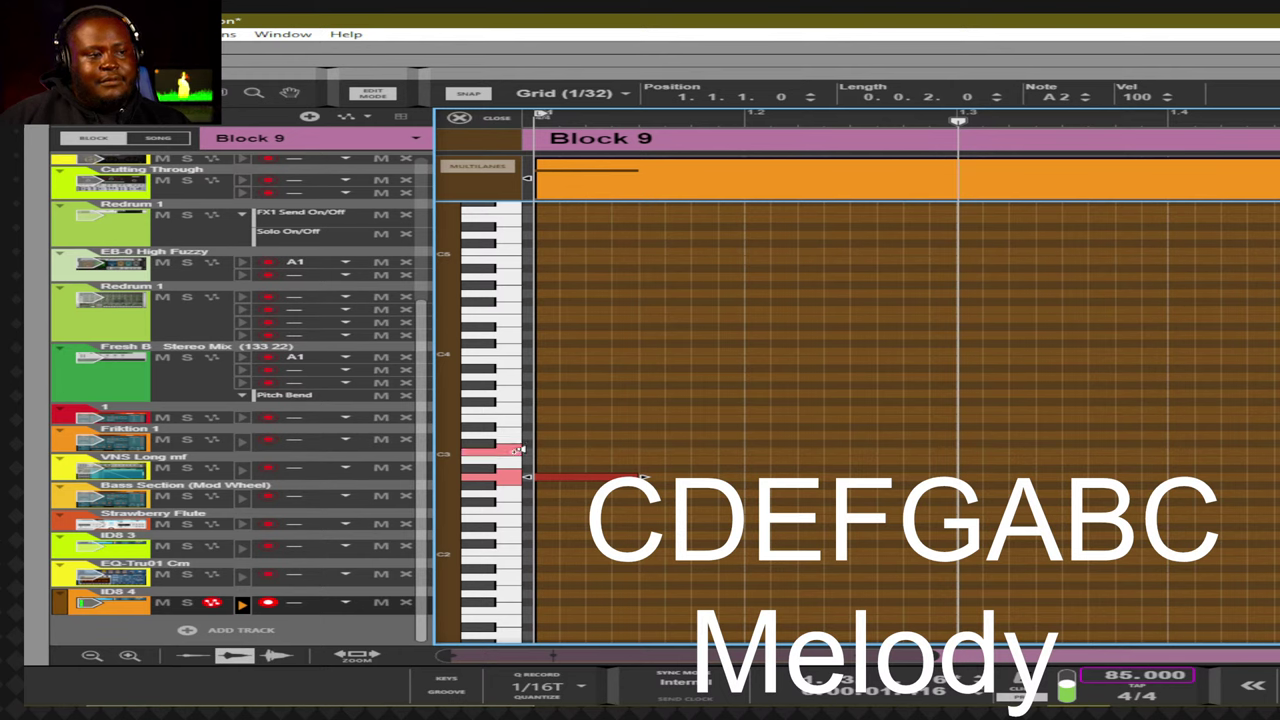
{"action": "left_click", "coordinate": [508, 421]}
{"action": "left_click", "coordinate": [766, 450]}
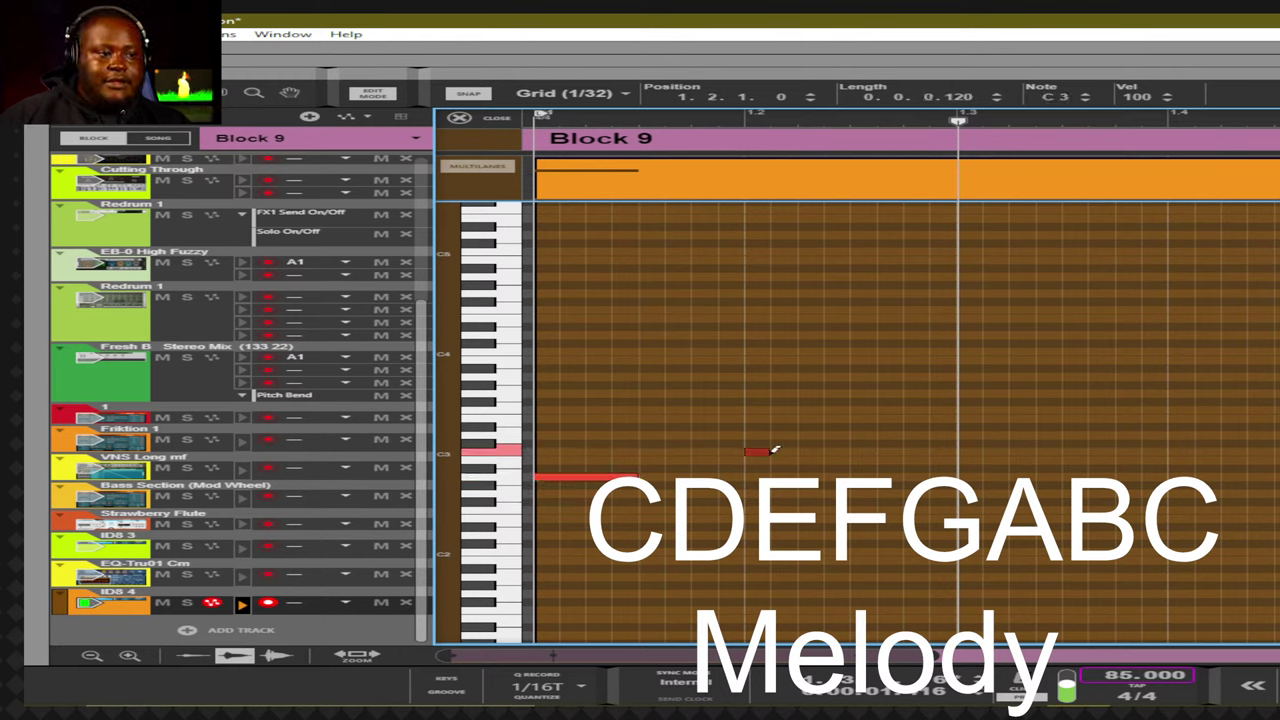
{"action": "left_click_drag", "start_coordinate": [773, 450], "coordinate": [930, 414]}
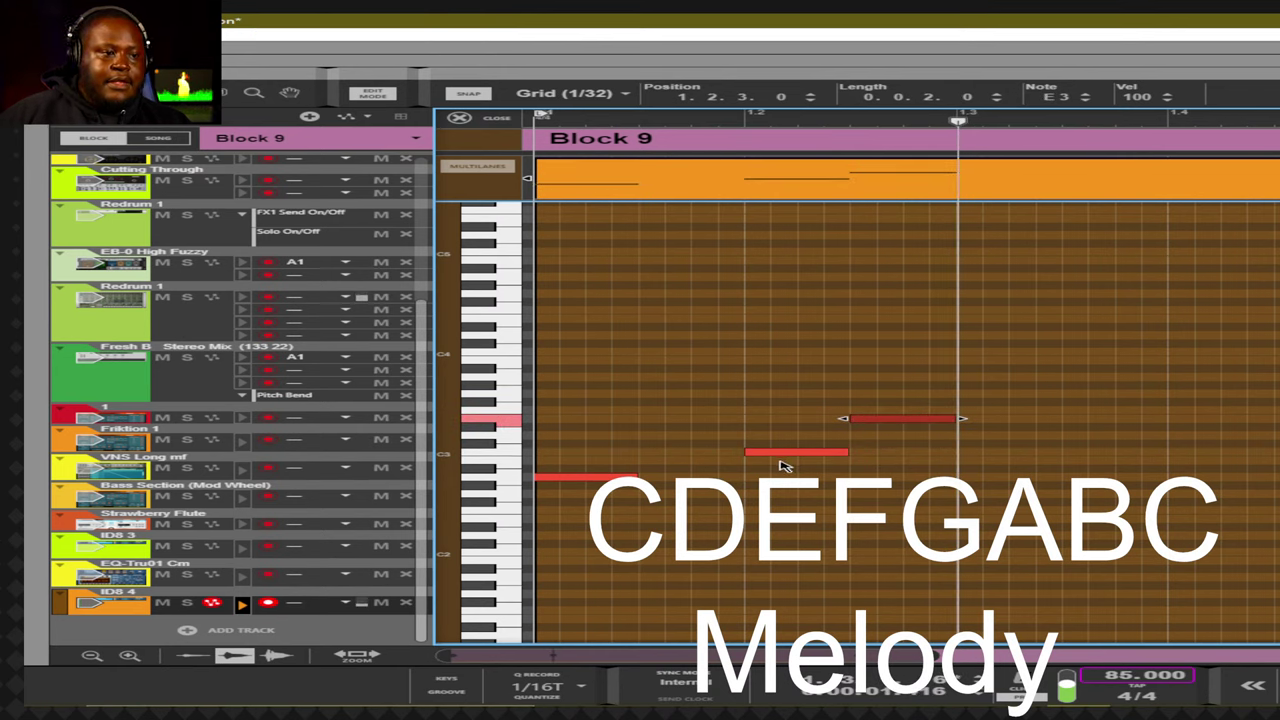
Shorten the C3 and E3 notes to 0.0.1.0, move them to 1.1.3 and 1.1.4, and play the result.
{"action": "left_click_drag", "start_coordinate": [772, 454], "coordinate": [673, 453]}
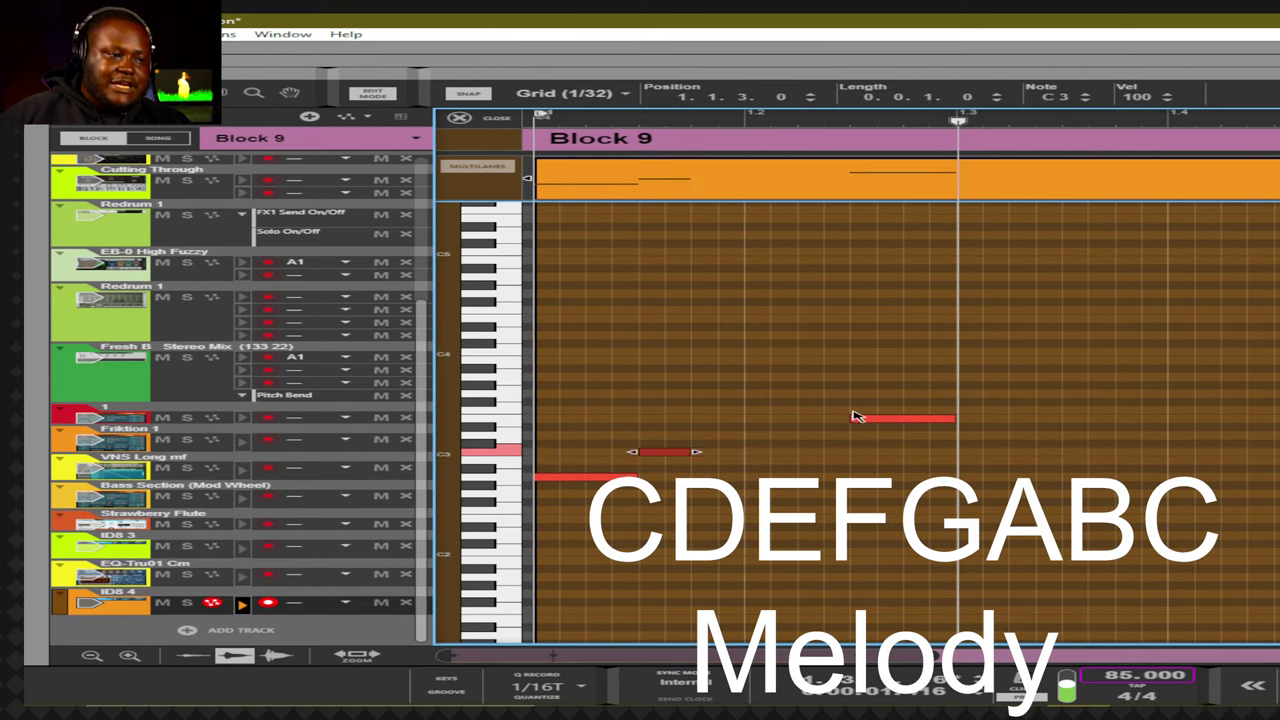
{"action": "left_click_drag", "start_coordinate": [897, 423], "coordinate": [746, 420]}
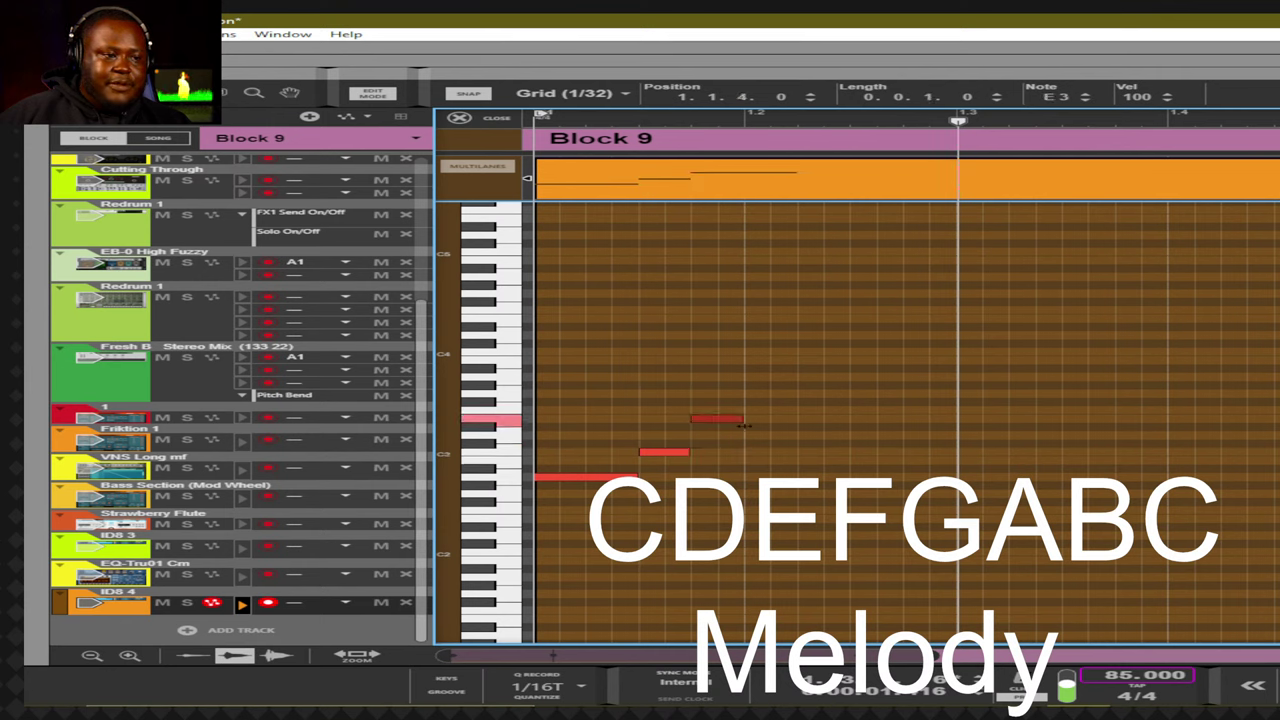
{"action": "key", "text": "space"}
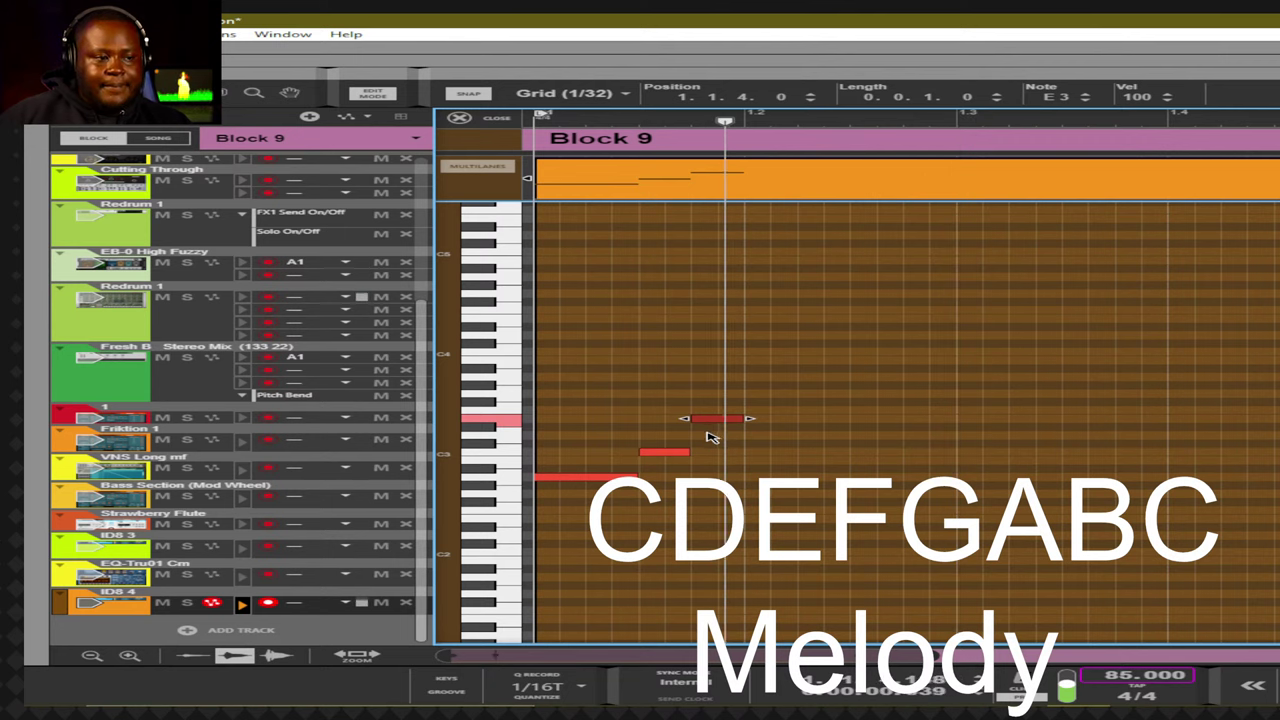
{"action": "key", "text": "space"}
{"action": "left_click_drag", "start_coordinate": [754, 480], "coordinate": [646, 382]}
{"action": "left_click", "coordinate": [742, 503]}
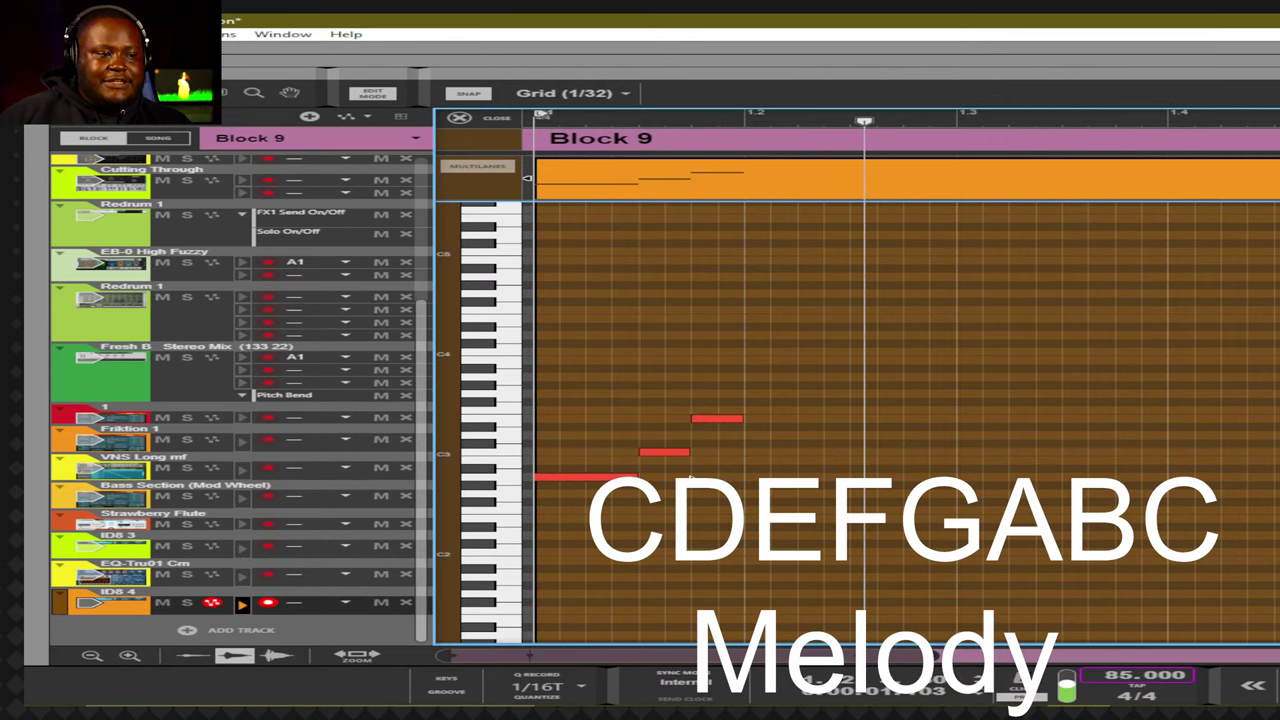
Shift the C3 note to one 1/32 grid step before beat 1.2 and the E3 note to 1.2.2.120.
{"action": "left_click_drag", "start_coordinate": [673, 457], "coordinate": [771, 422]}
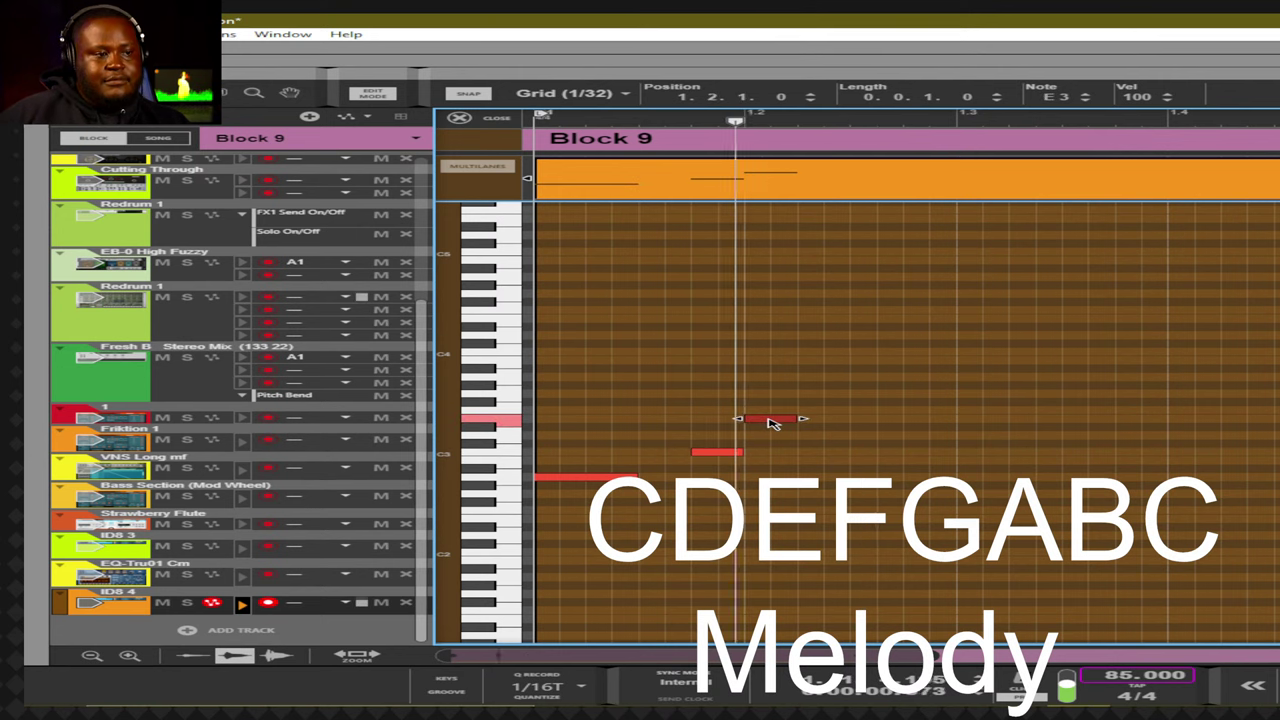
{"action": "left_click_drag", "start_coordinate": [727, 456], "coordinate": [805, 423]}
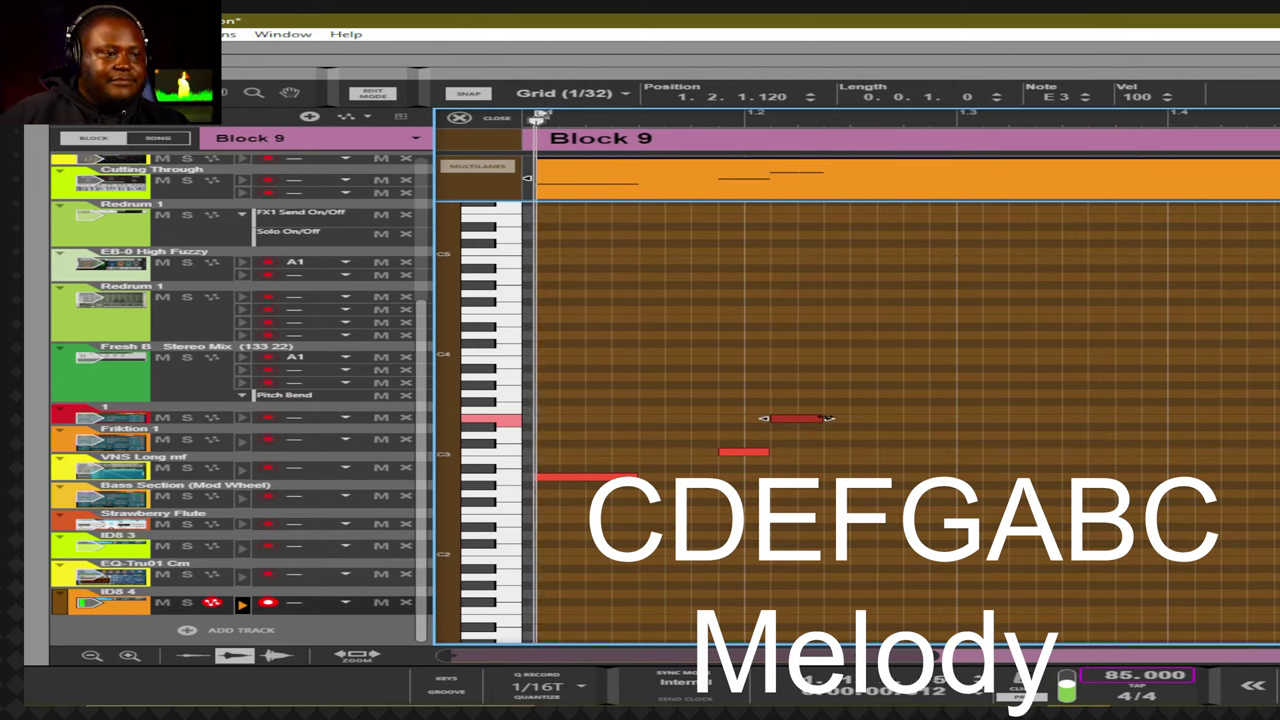
{"action": "left_click_drag", "start_coordinate": [796, 421], "coordinate": [820, 422]}
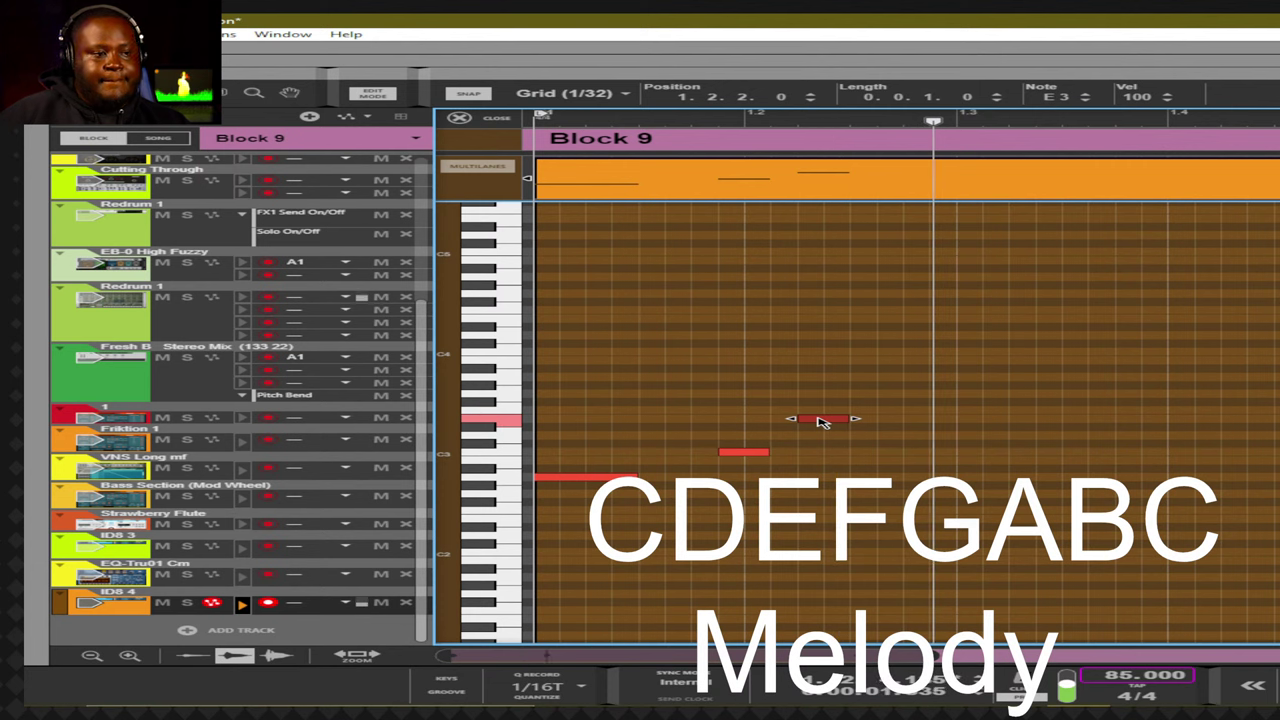
{"action": "left_click_drag", "start_coordinate": [820, 422], "coordinate": [843, 422]}
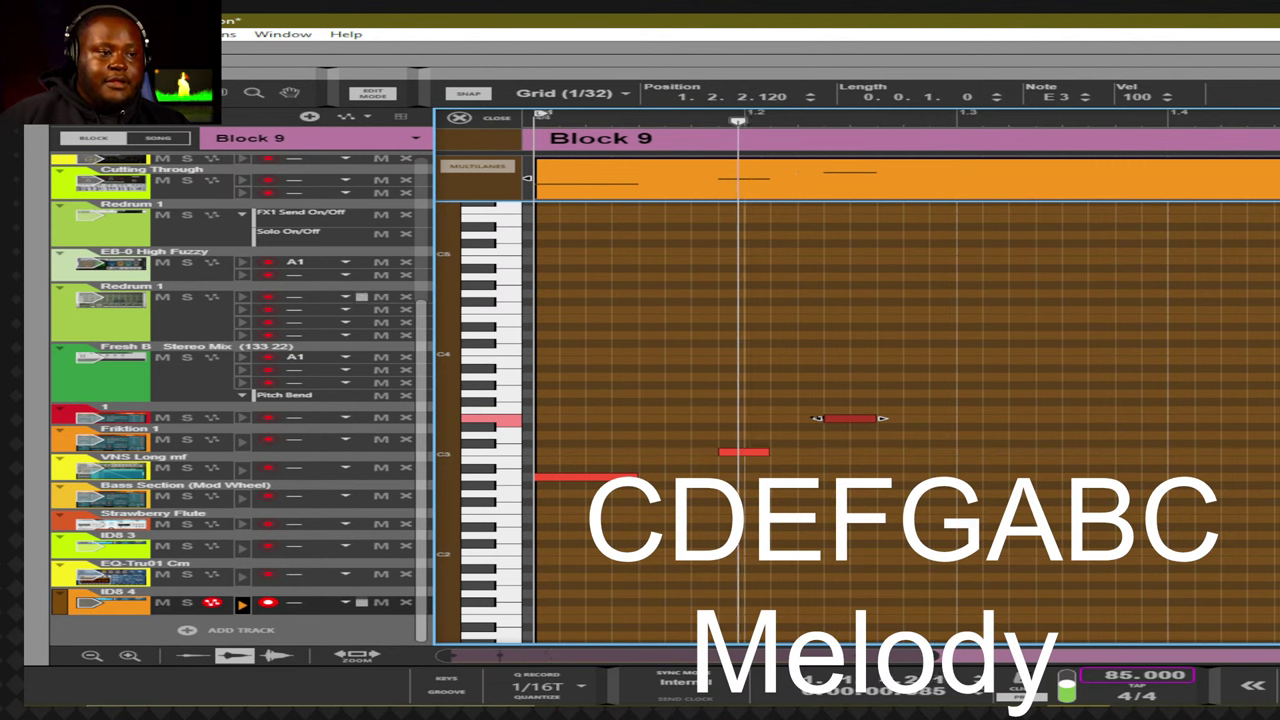
{"action": "left_click", "coordinate": [896, 430]}
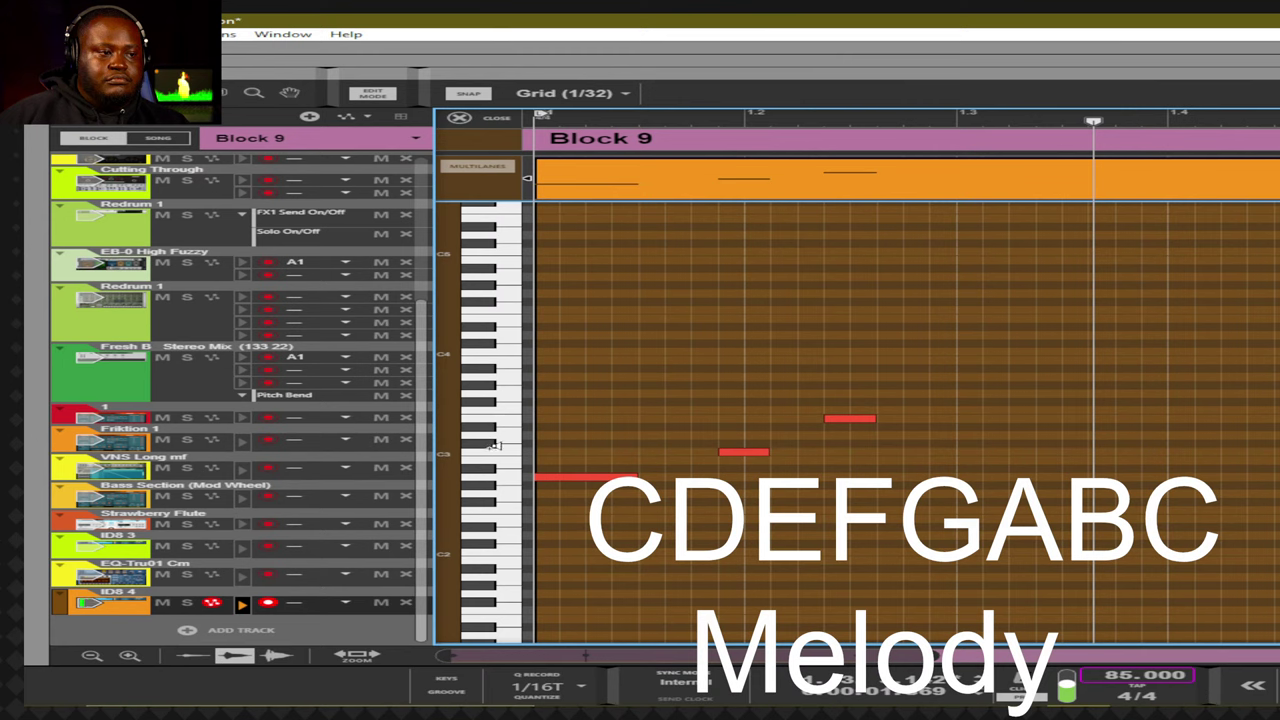
Audition A2, play Block 9, and record the ID8 4 melody from its start, continuing the phrase with C3, D3, D3, C3 and B2 notes.
{"action": "left_click", "coordinate": [497, 475]}
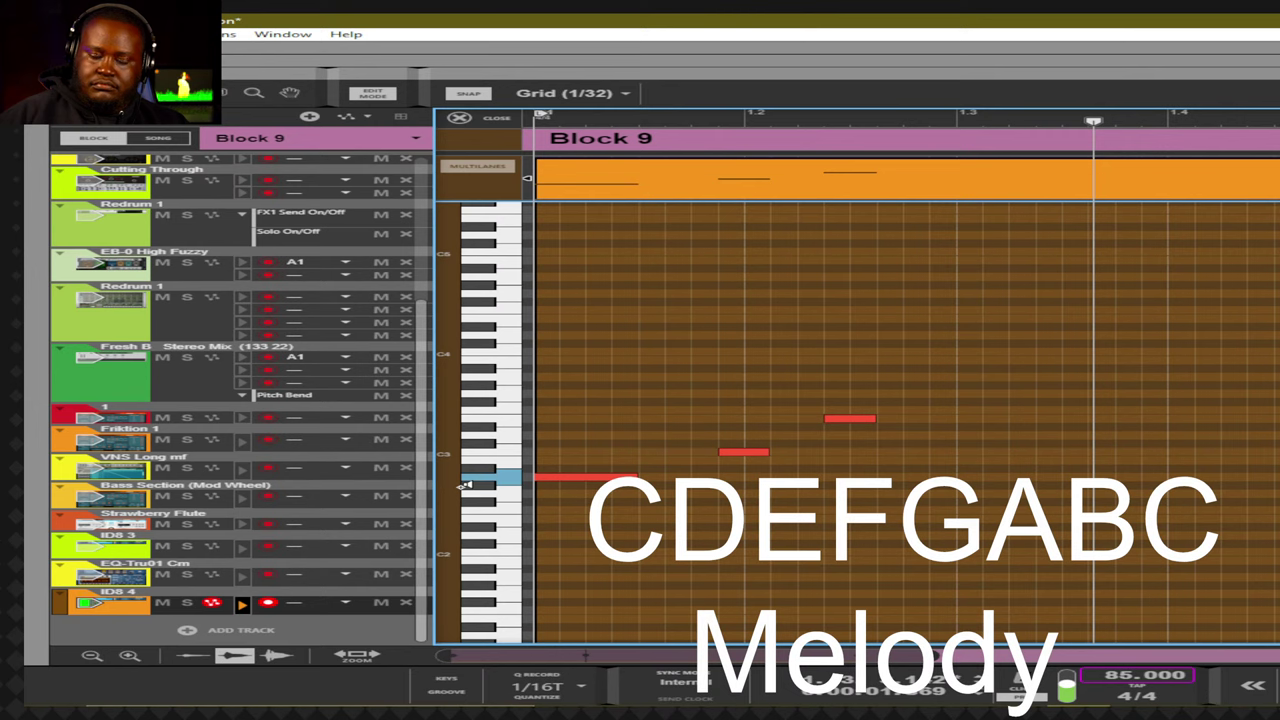
{"action": "key", "text": "space"}
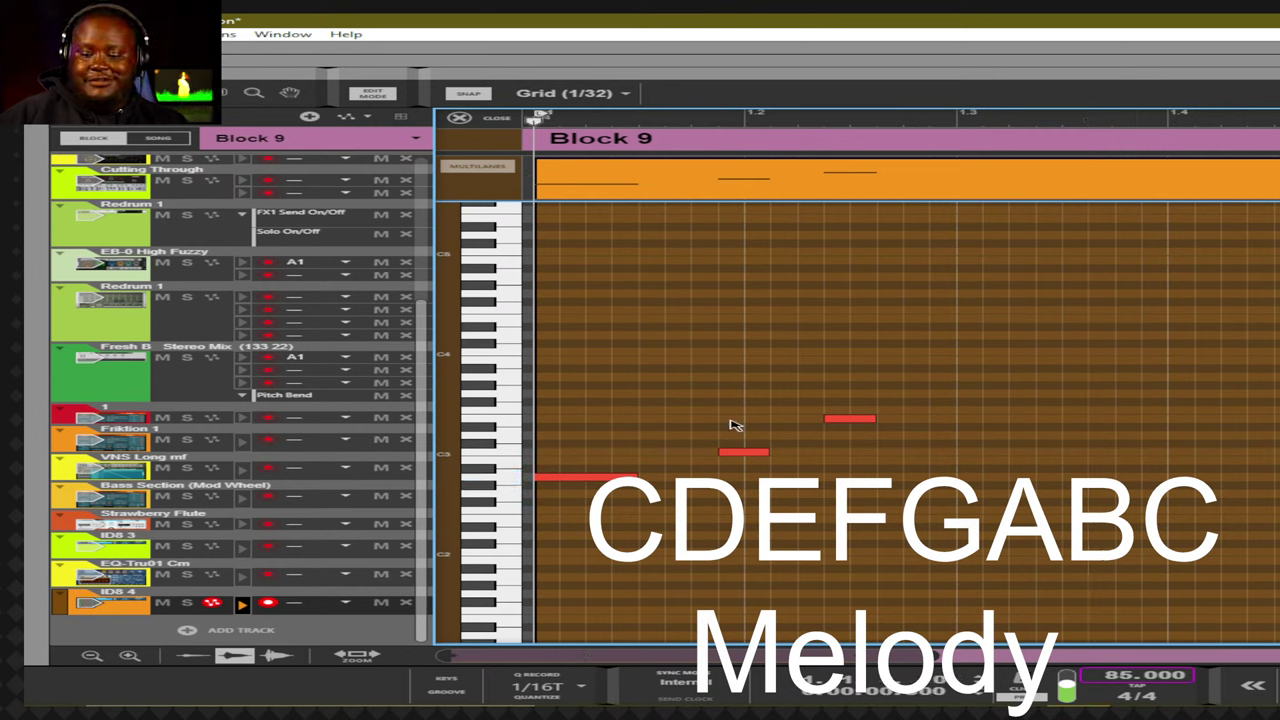
{"action": "key", "text": "ctrl+Return"}
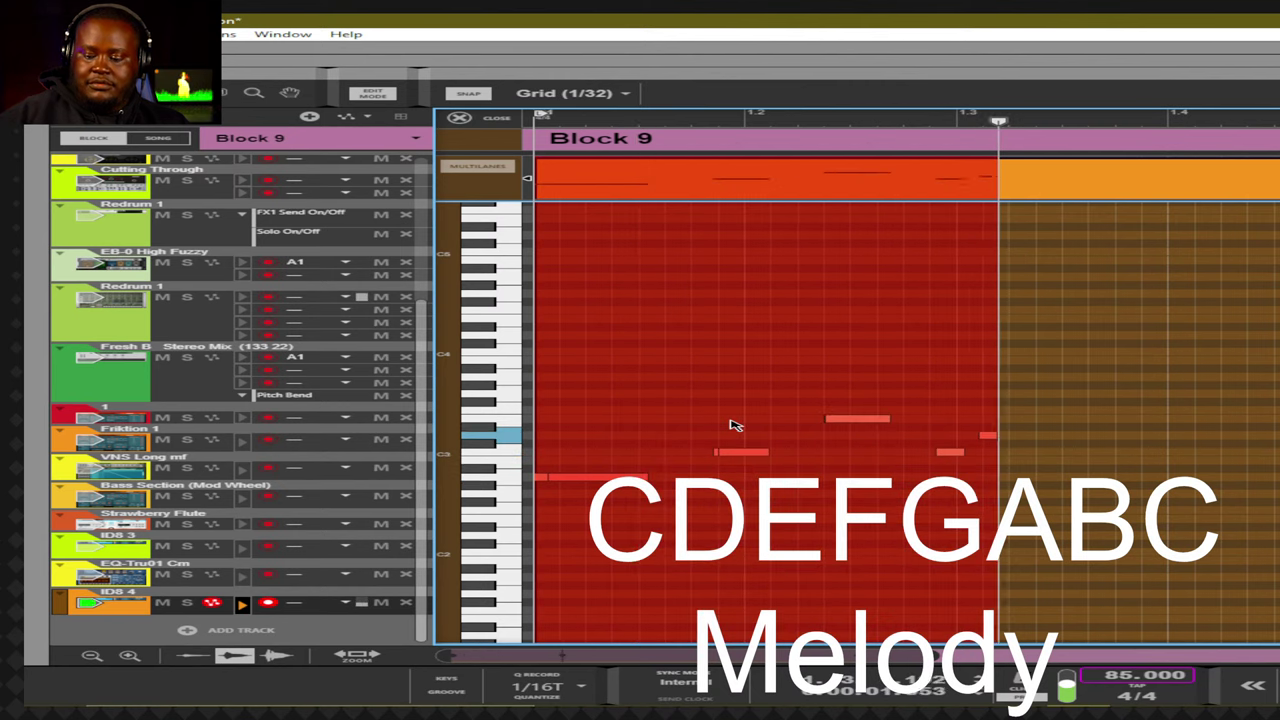
{"action": "key", "text": "space"}
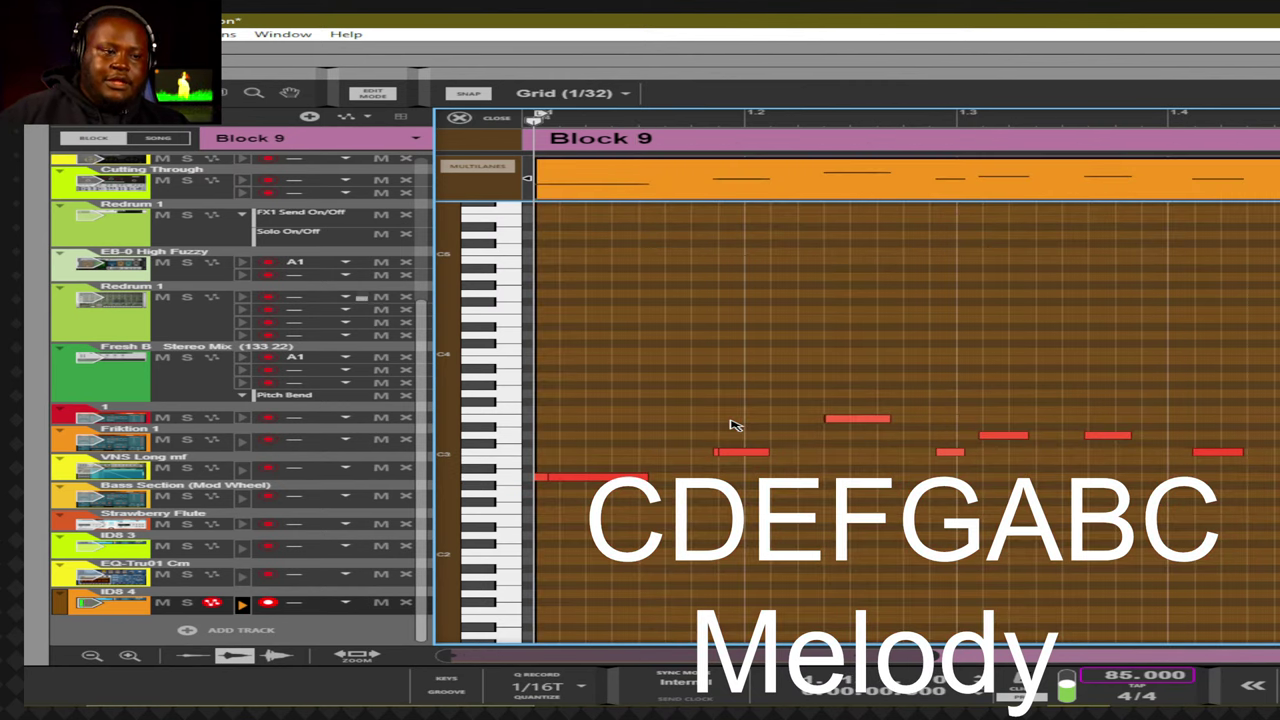
Delete the overlapping duplicates of the A2 note at the start and the C3 note near beat 1.2.
{"action": "left_click", "coordinate": [646, 479]}
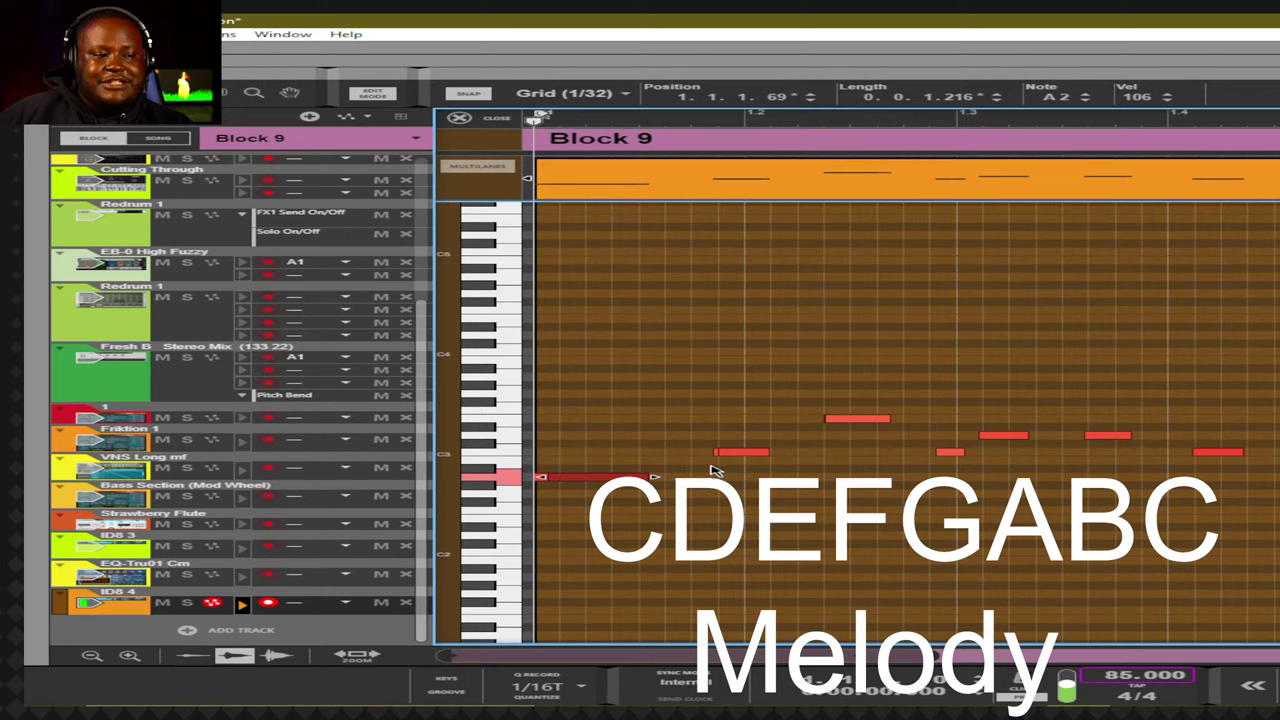
{"action": "key", "text": "Delete"}
{"action": "left_click", "coordinate": [733, 454]}
{"action": "key", "text": "Delete"}
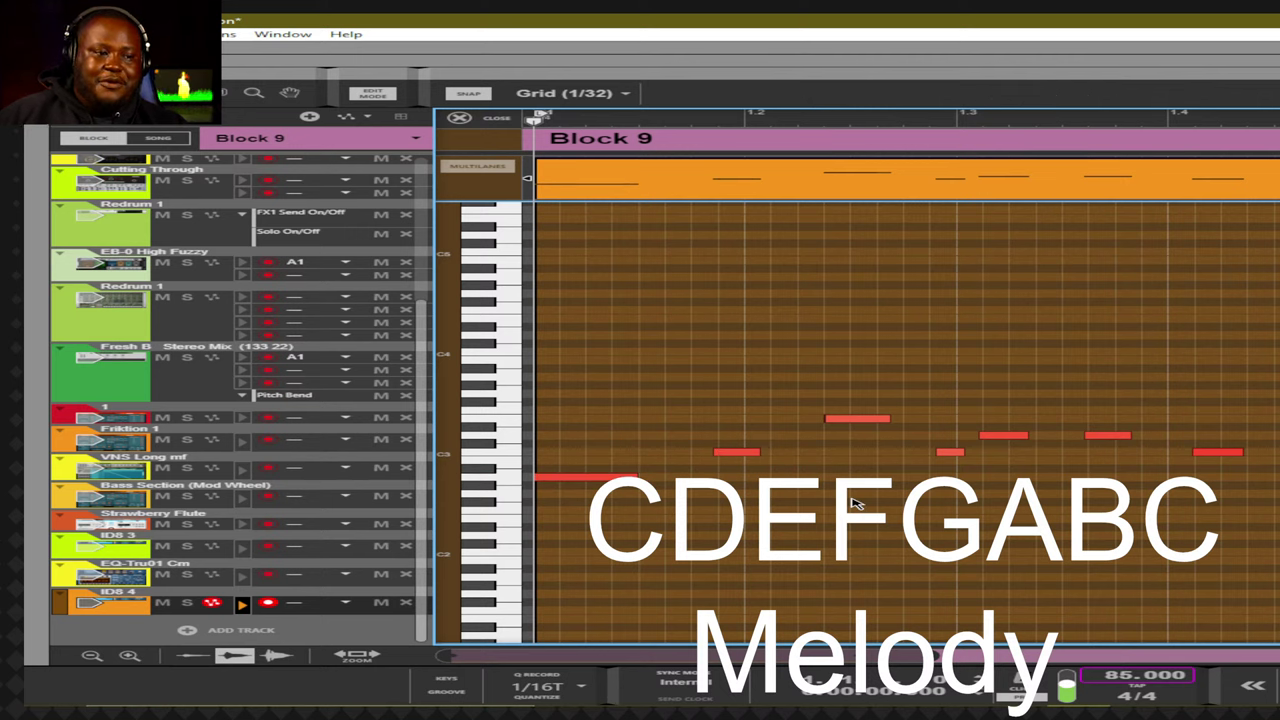
Set the quantize value to 1/16, apply it to all melody notes, and undo that quantization.
{"action": "key", "text": "ctrl+a"}
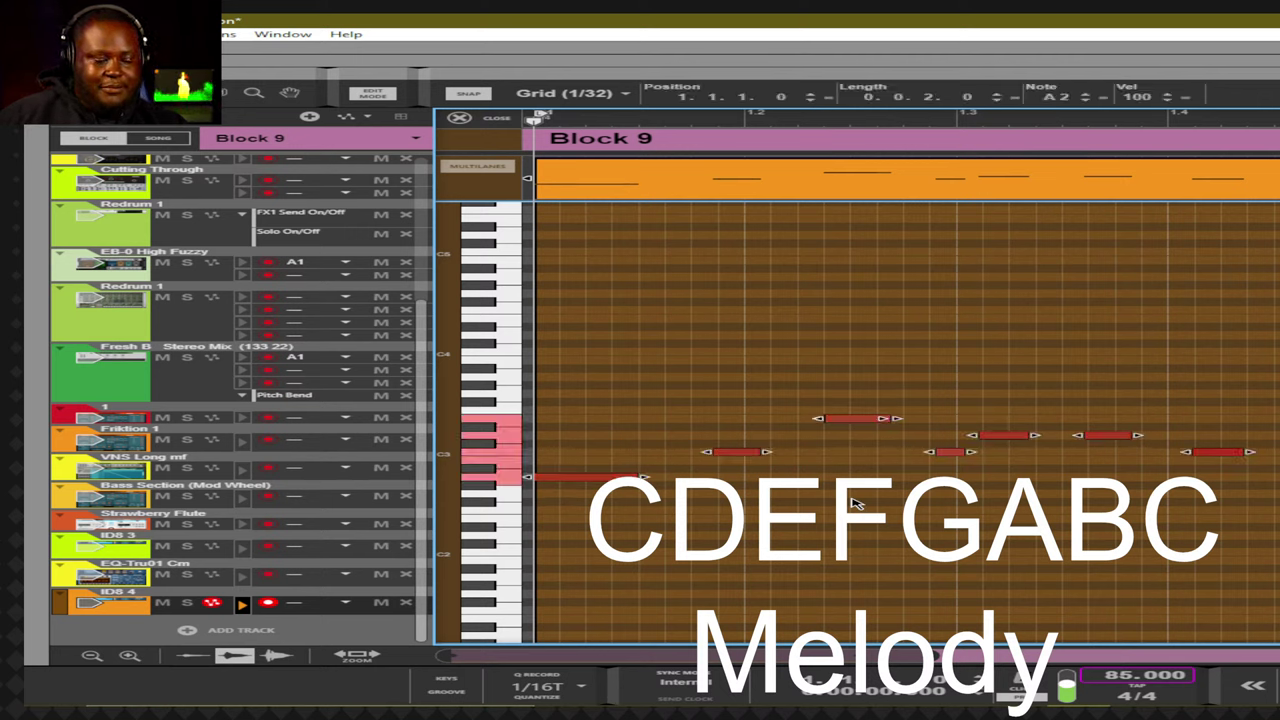
{"action": "left_click", "coordinate": [532, 687]}
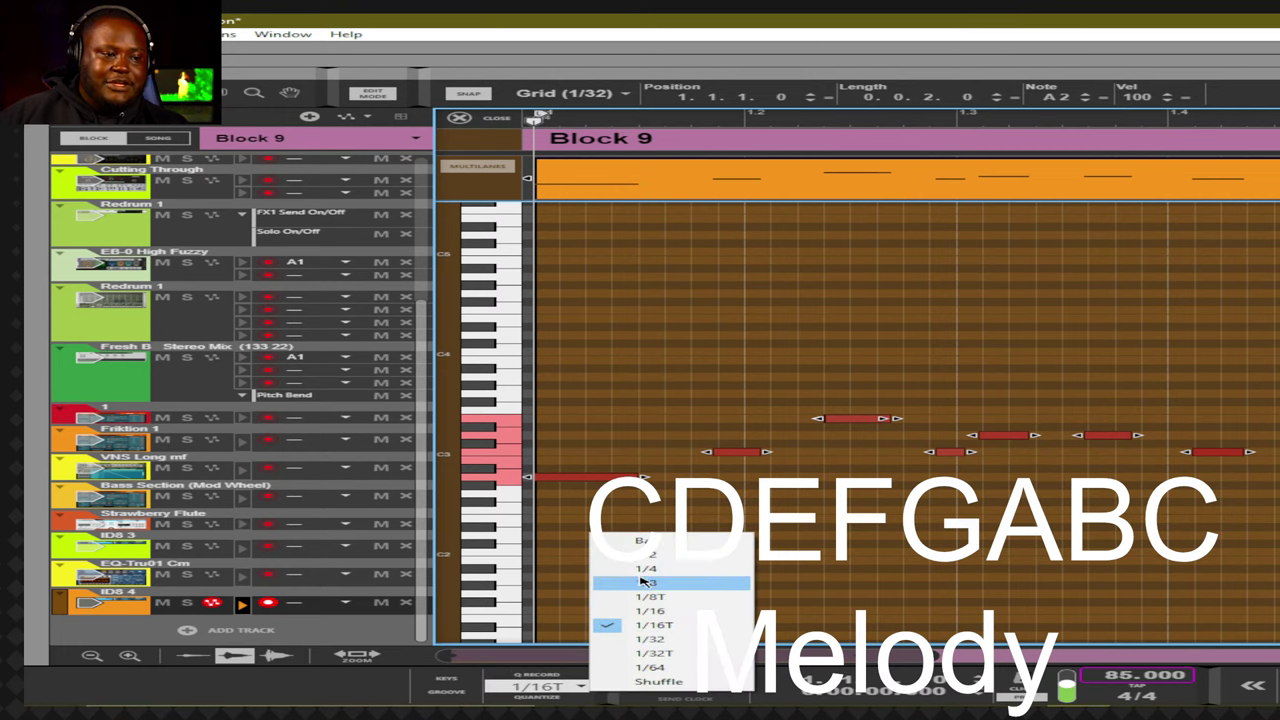
{"action": "left_click", "coordinate": [650, 611]}
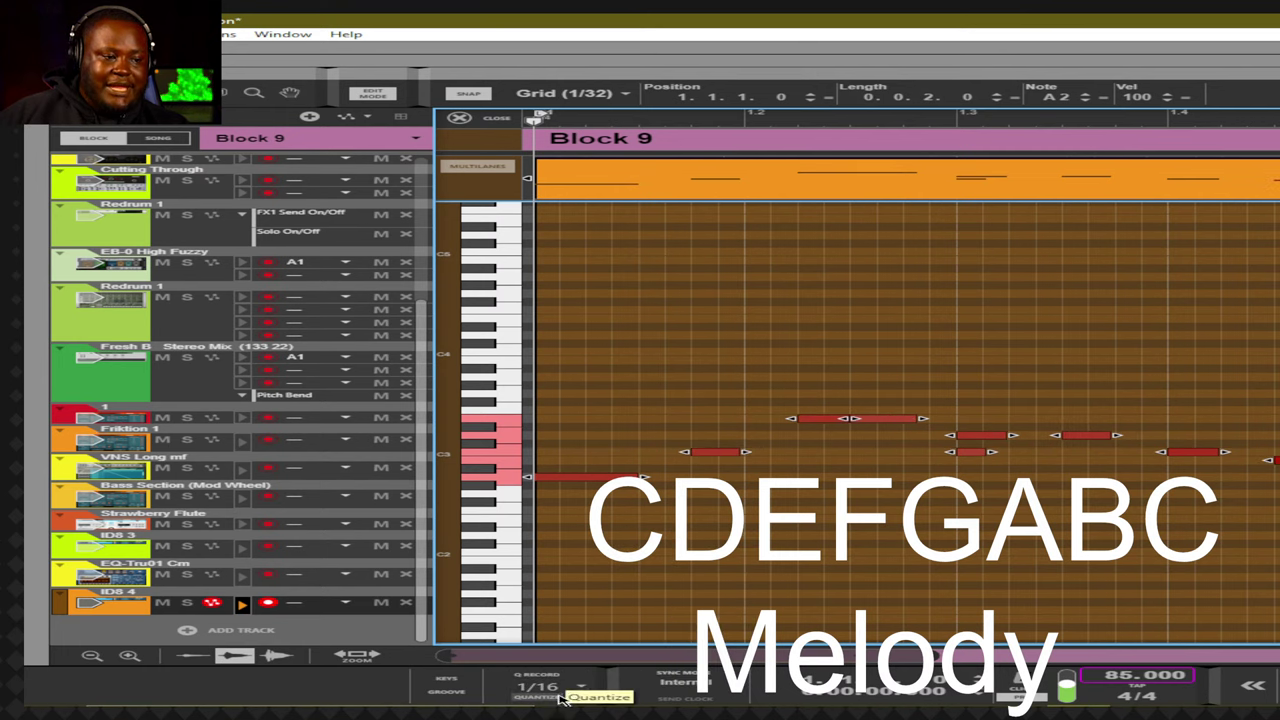
{"action": "left_click", "coordinate": [898, 535]}
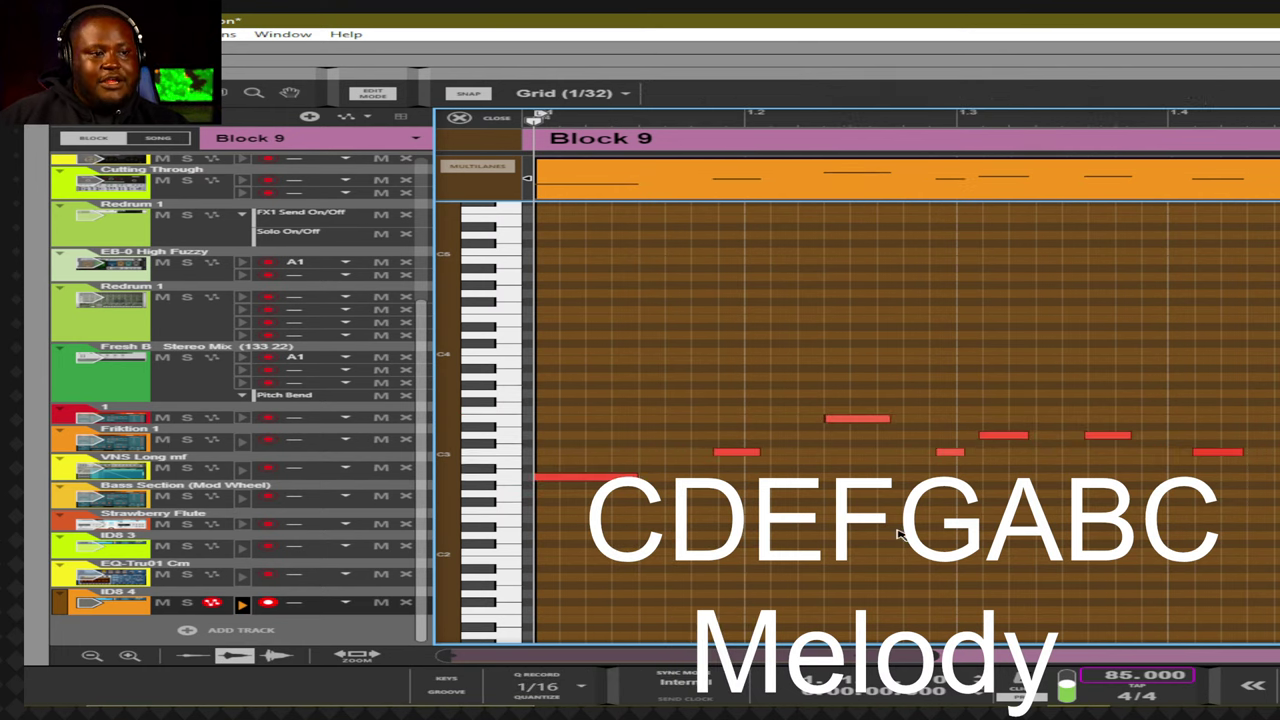
Delete the duplicate E3 note and copy the whole phrase to bar 2, starting with A2 at 2.1.1.0.
{"action": "left_click", "coordinate": [848, 424]}
{"action": "key", "text": "Delete"}
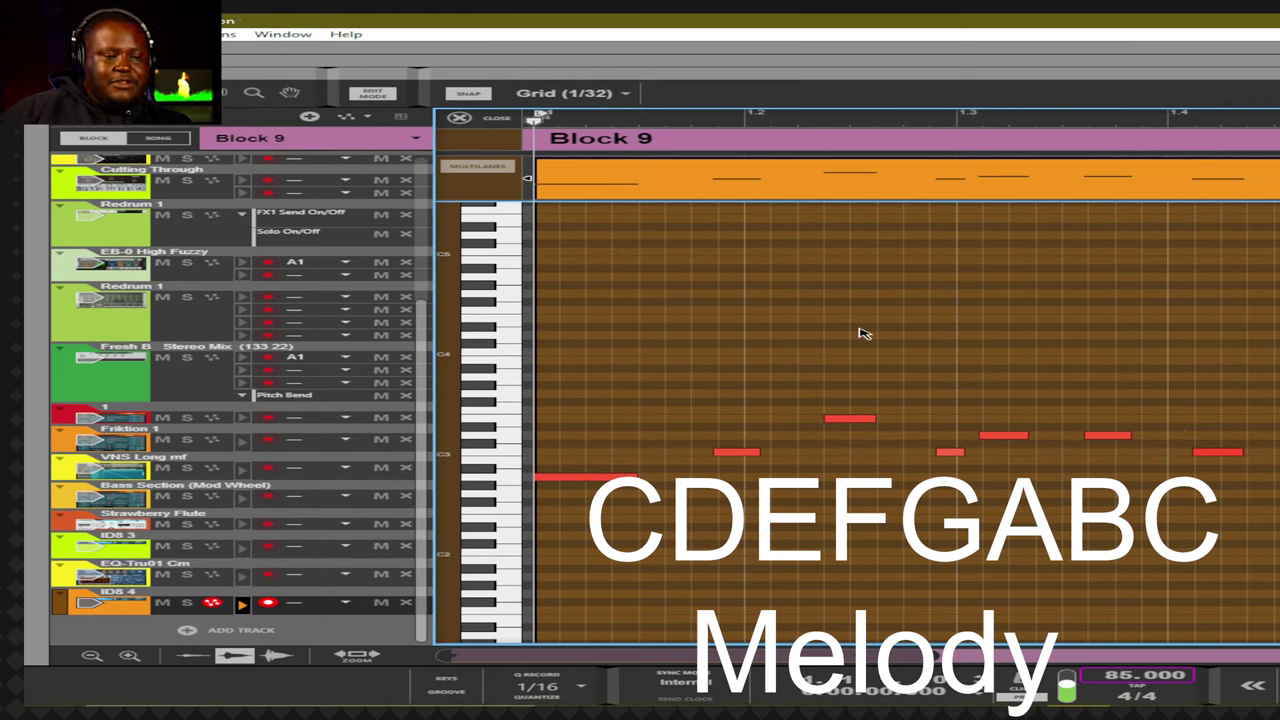
{"action": "left_click", "coordinate": [600, 479]}
{"action": "key", "text": "ctrl+a"}
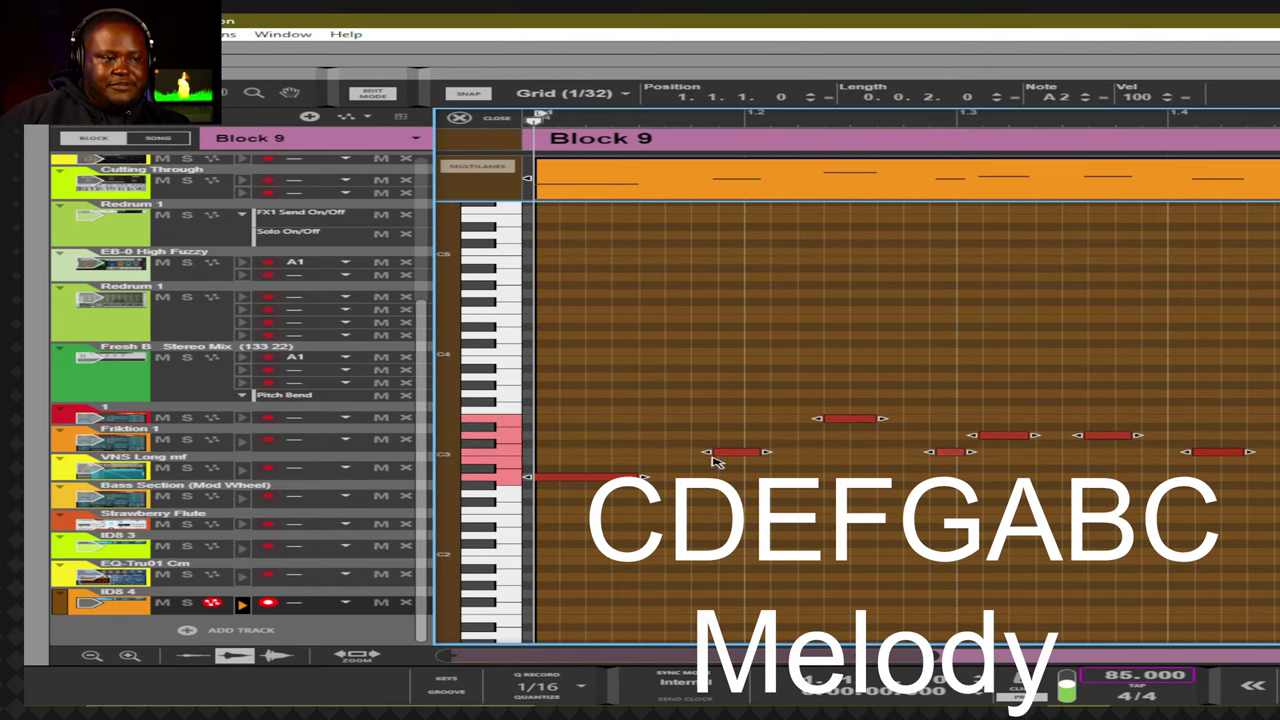
{"action": "left_click_drag", "start_coordinate": [575, 483], "coordinate": [1279, 491]}
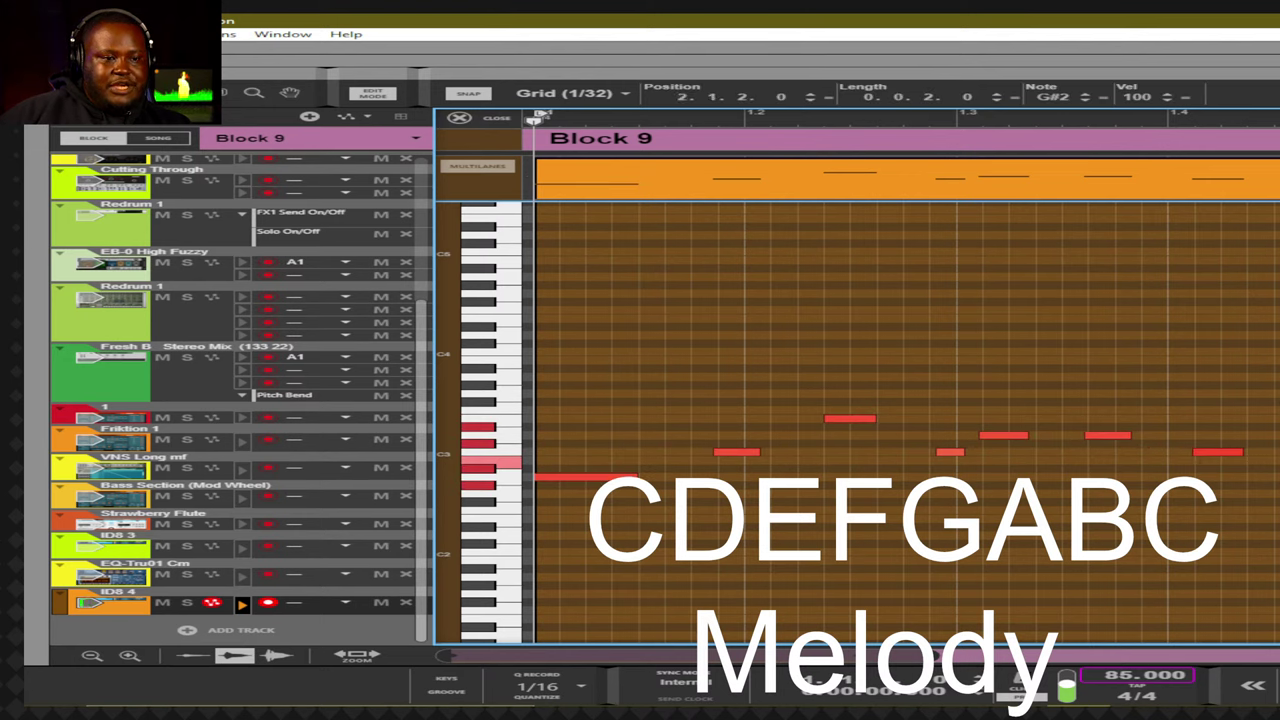
{"action": "key", "text": "Up"}
{"action": "key", "text": "Escape"}
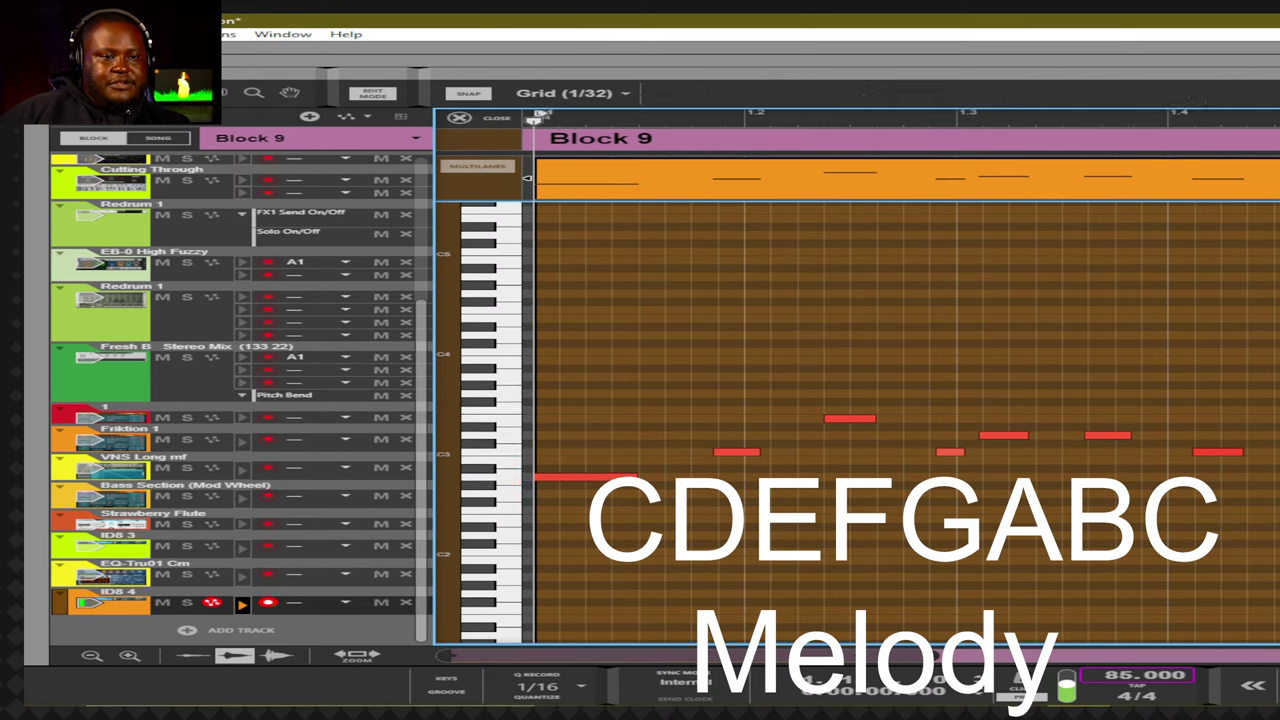
Lower the velocity of the final B2 note to 87 in bar 1 and 86 in bar 2, and play the melody.
{"action": "left_click", "coordinate": [1279, 462]}
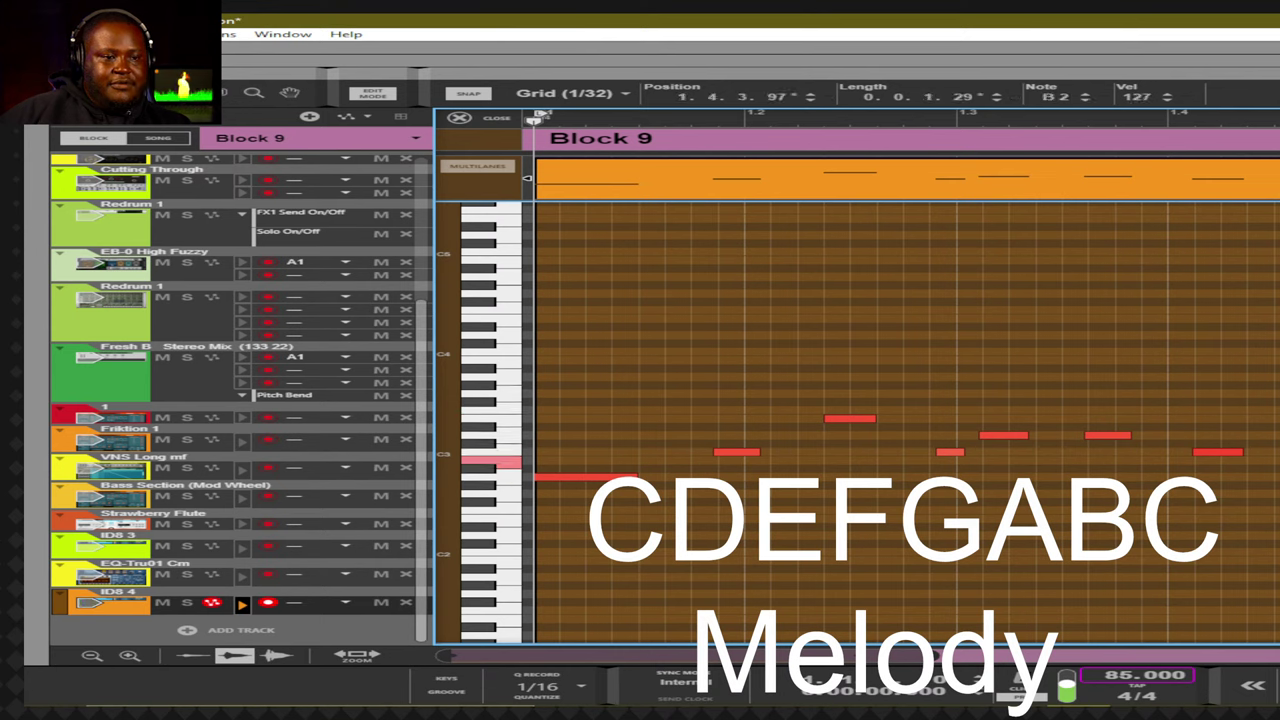
{"action": "key", "text": "Escape"}
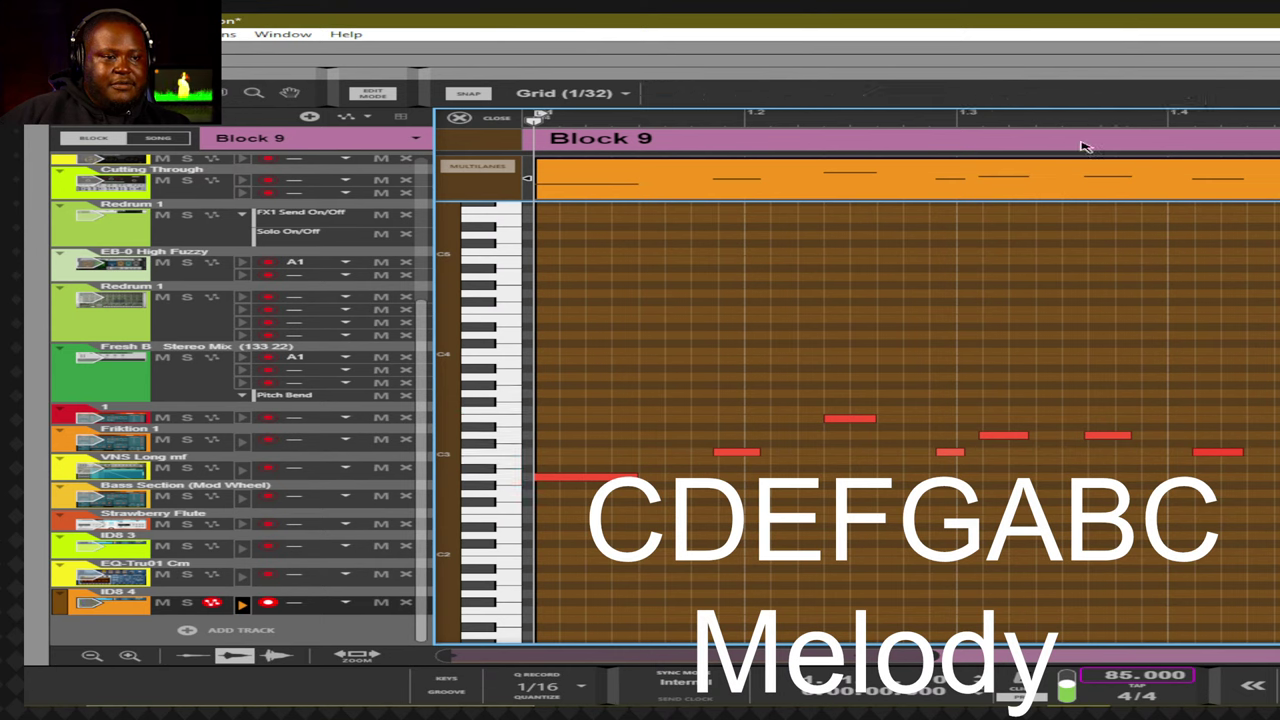
{"action": "key", "text": "Right"}
{"action": "double_click", "coordinate": [1136, 97]}
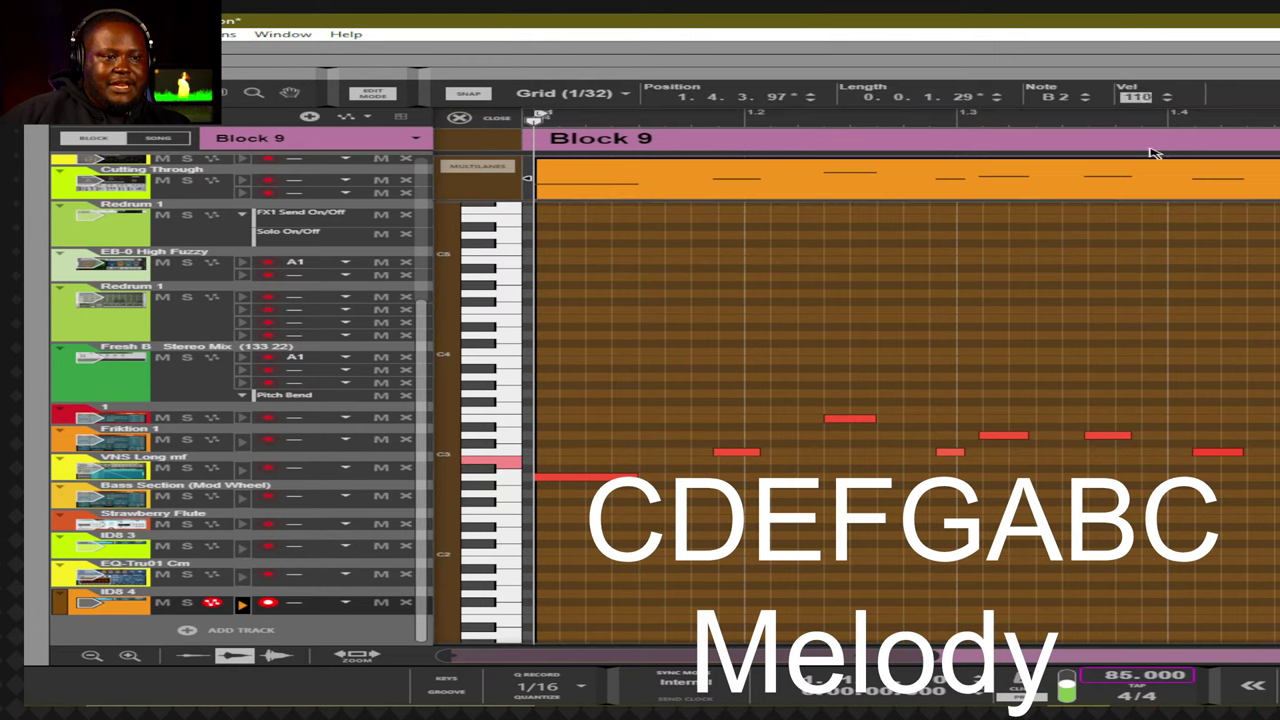
{"action": "type", "text": "80"}
{"action": "key", "text": "Return"}
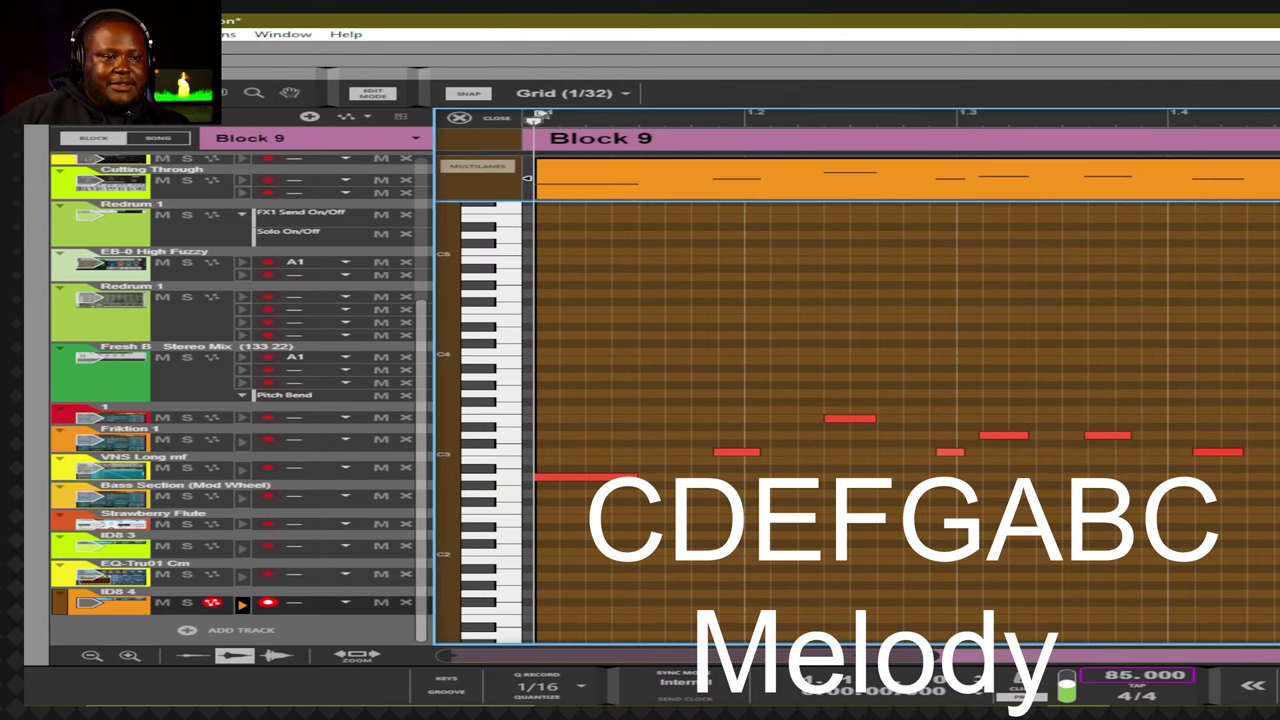
{"action": "key", "text": "Right"}
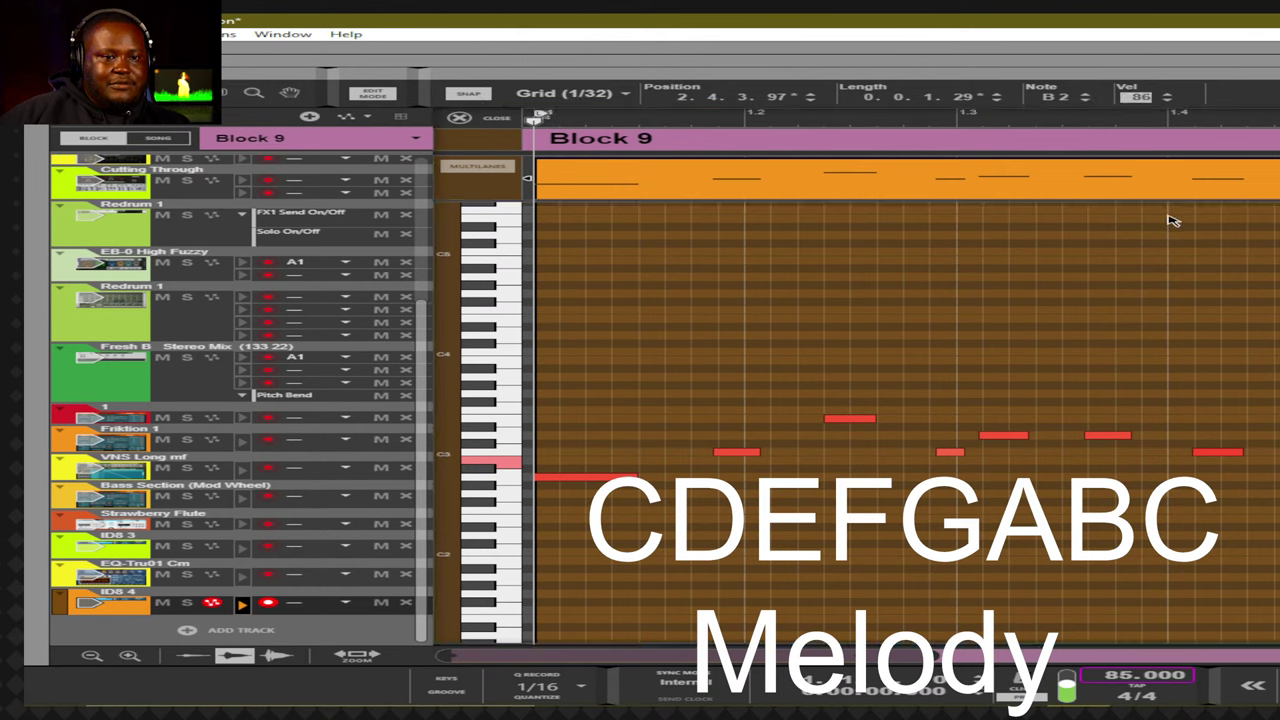
{"action": "key", "text": "Escape"}
{"action": "key", "text": "space"}
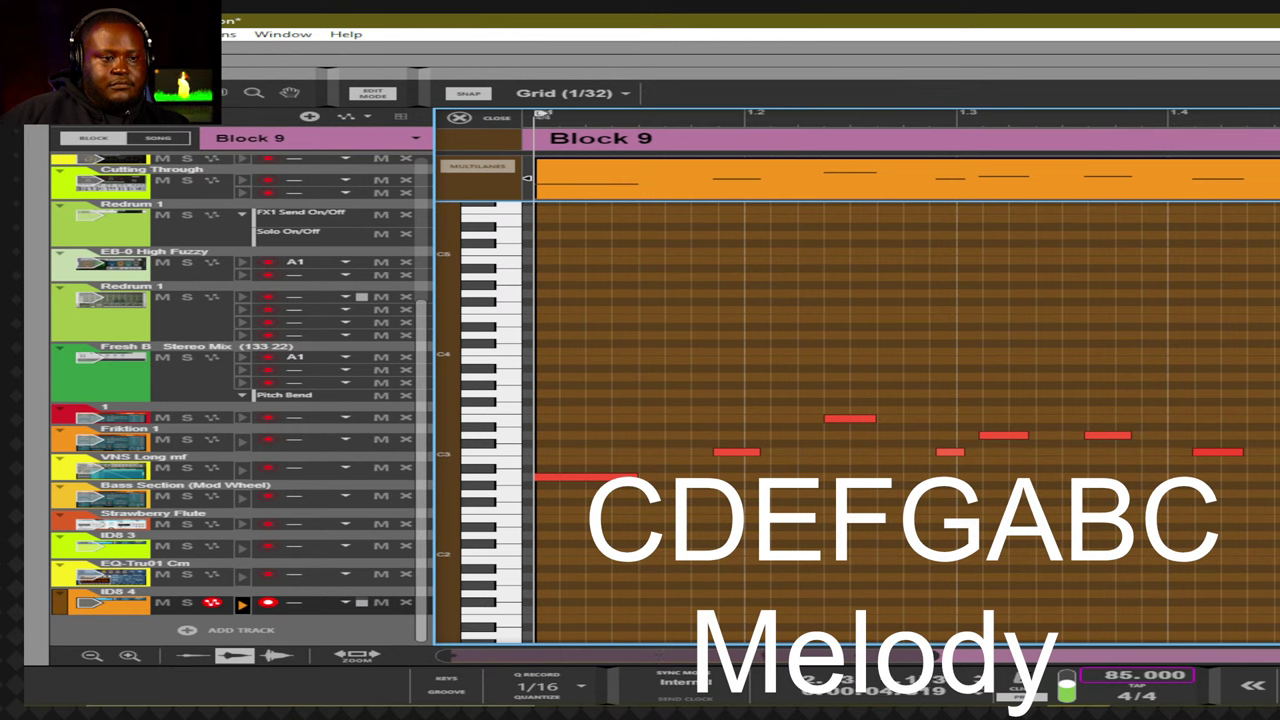
Try bar 1's final B2 note together with the bar 2 notes at position 1.4.4.1, and play from the start.
{"action": "key", "text": "ctrl+a"}
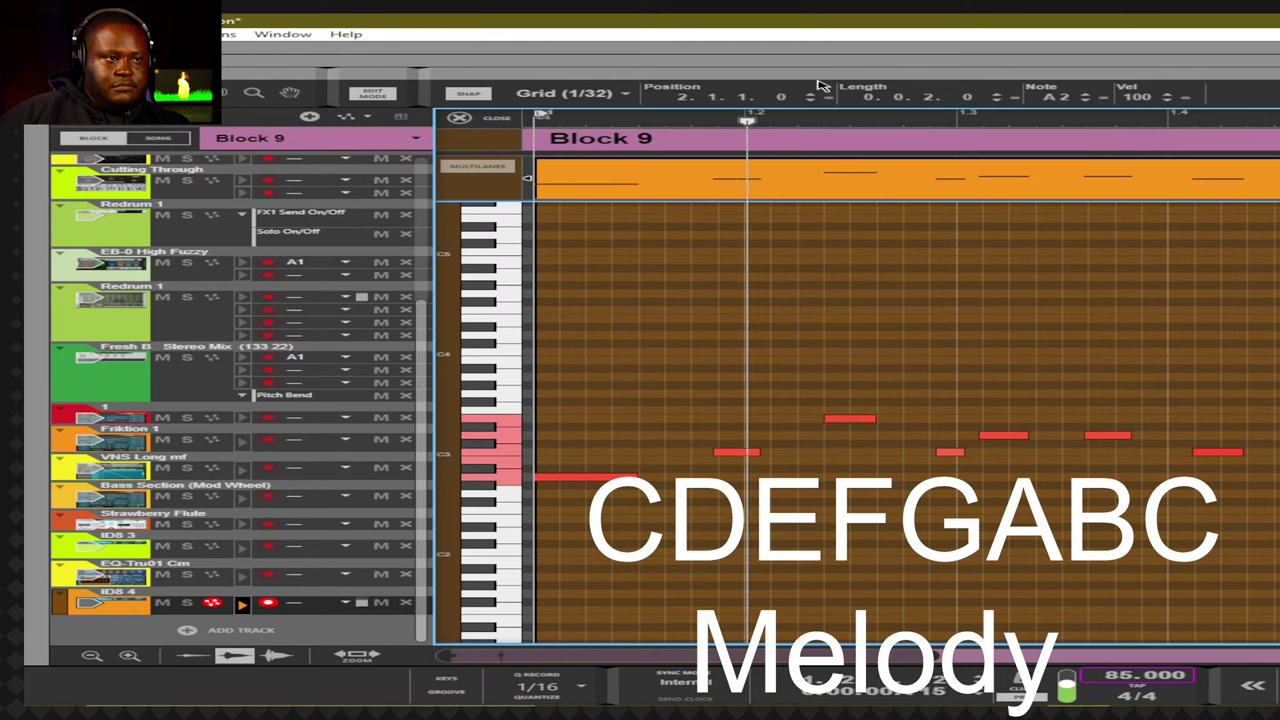
{"action": "key", "text": "Escape"}
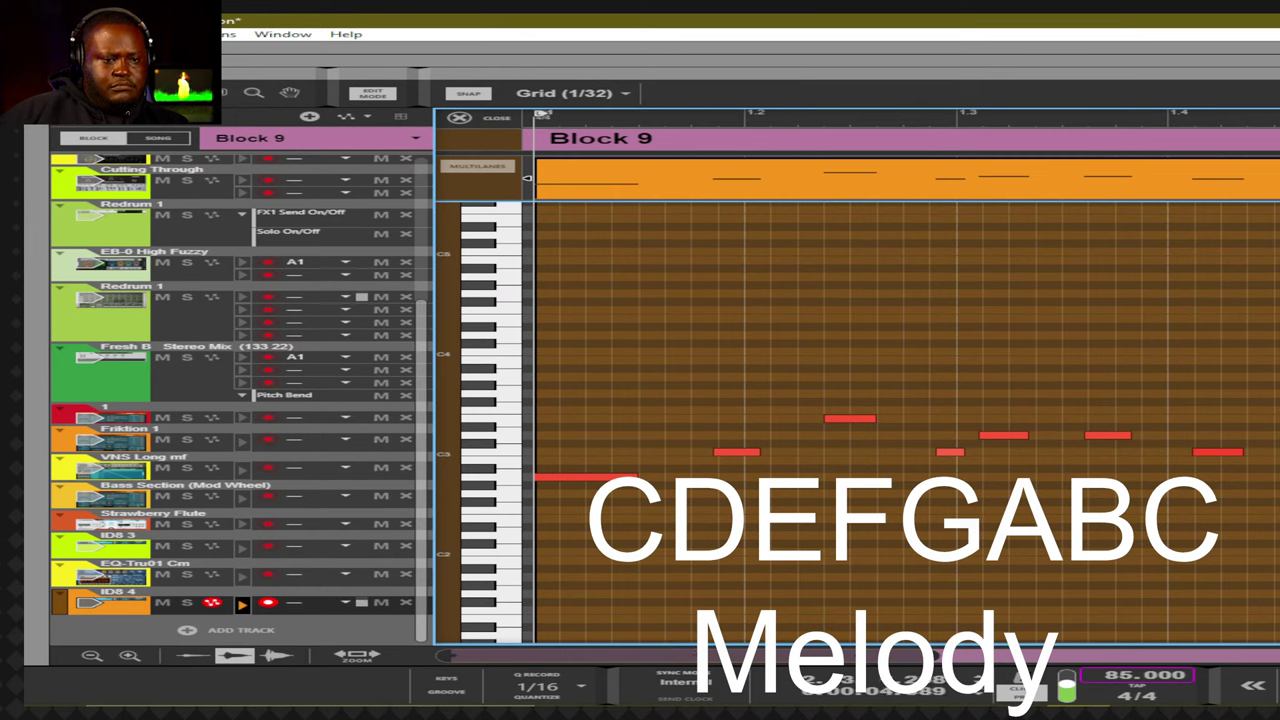
{"action": "key", "text": "ctrl+a"}
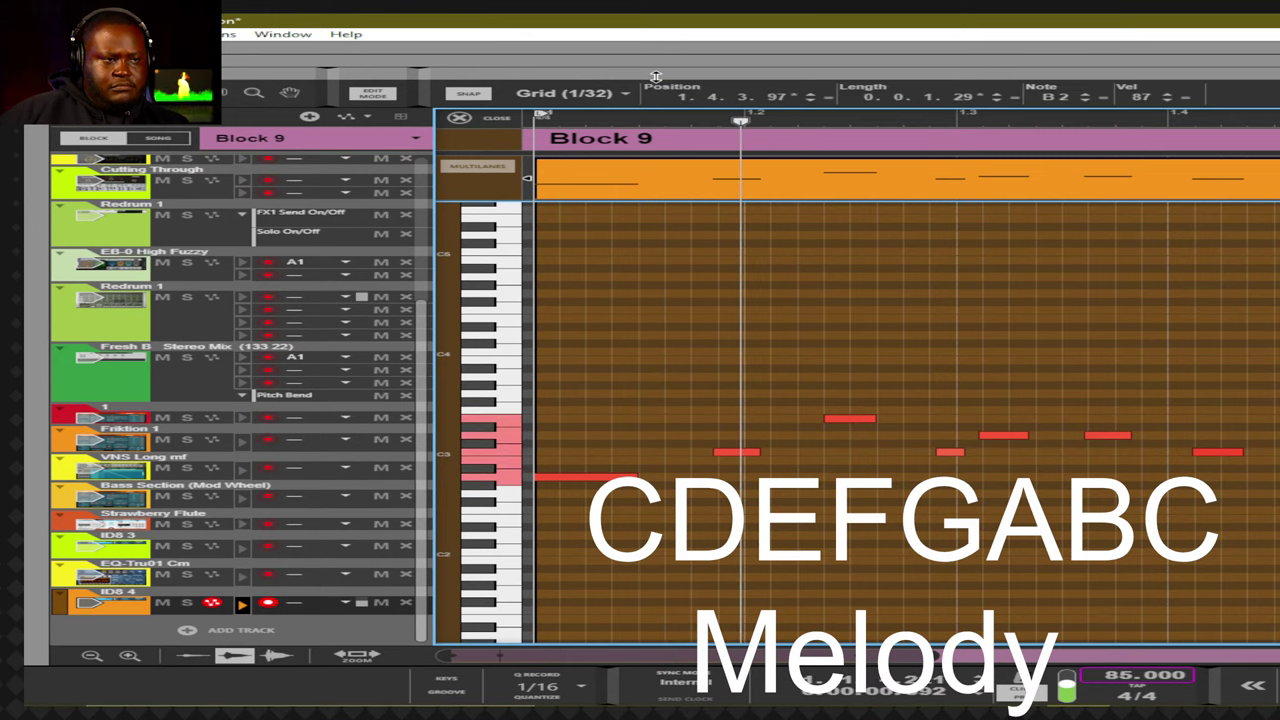
{"action": "key", "text": "space"}
{"action": "type", "text": "1"}
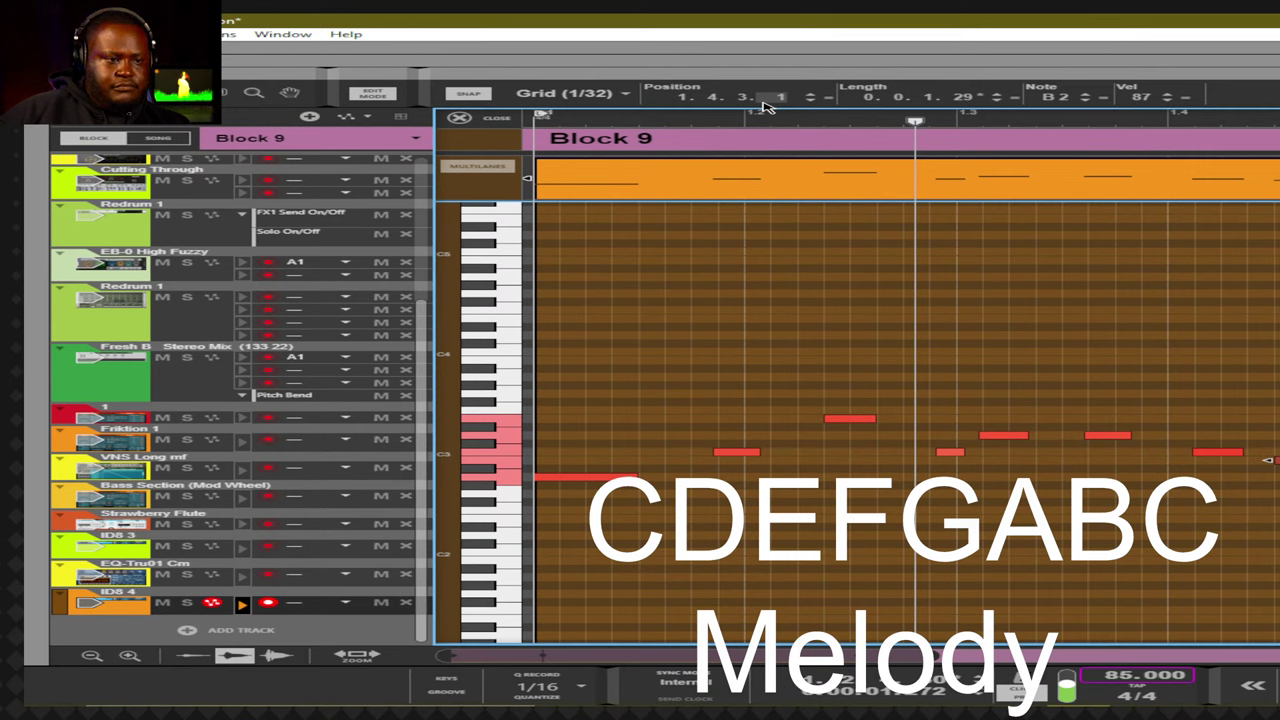
{"action": "double_click", "coordinate": [750, 99]}
{"action": "type", "text": "4"}
{"action": "key", "text": "Return"}
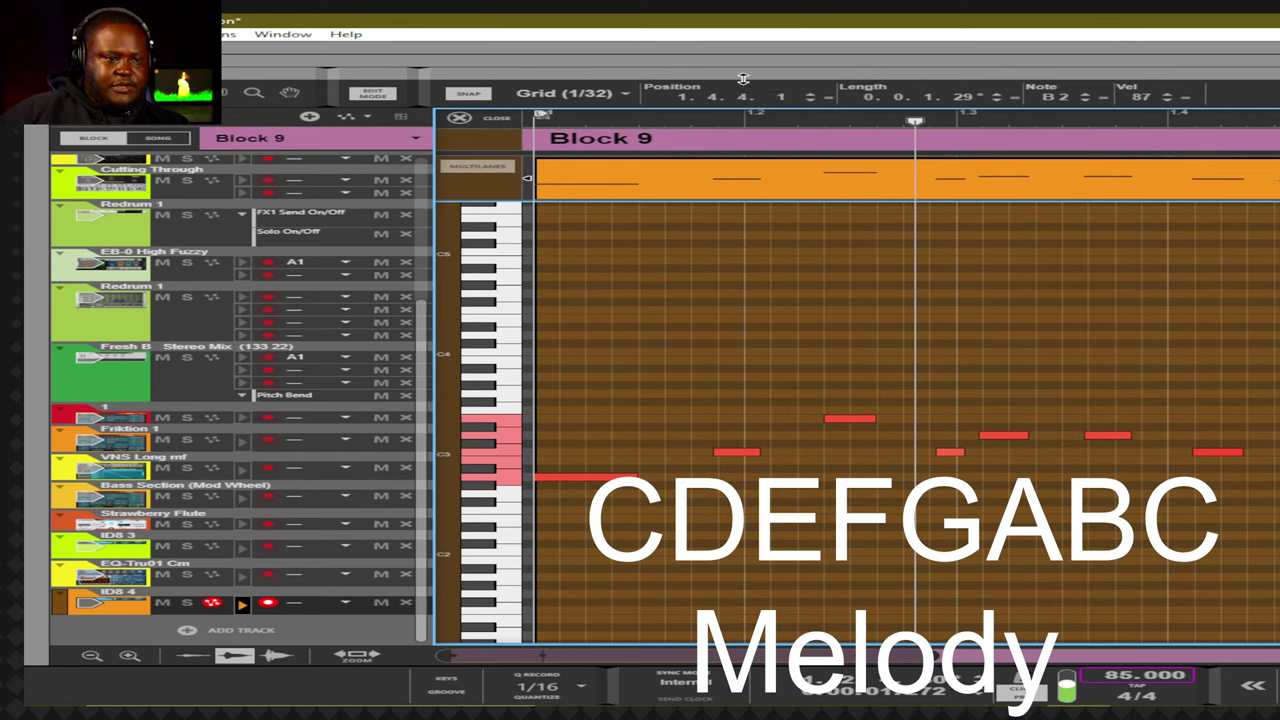
{"action": "key", "text": "shift+Return"}
{"action": "key", "text": "space"}
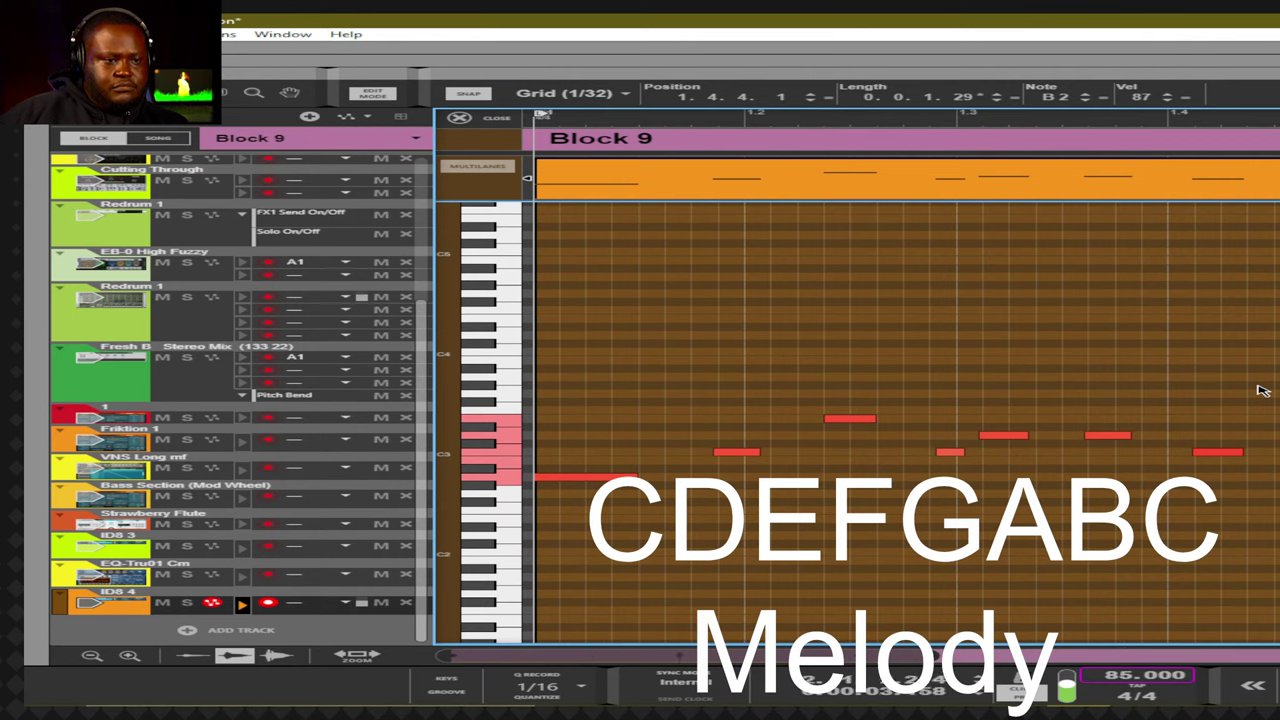
Try the same selected notes at position 1.4.3.1 and play the melody from the start.
{"action": "double_click", "coordinate": [762, 98]}
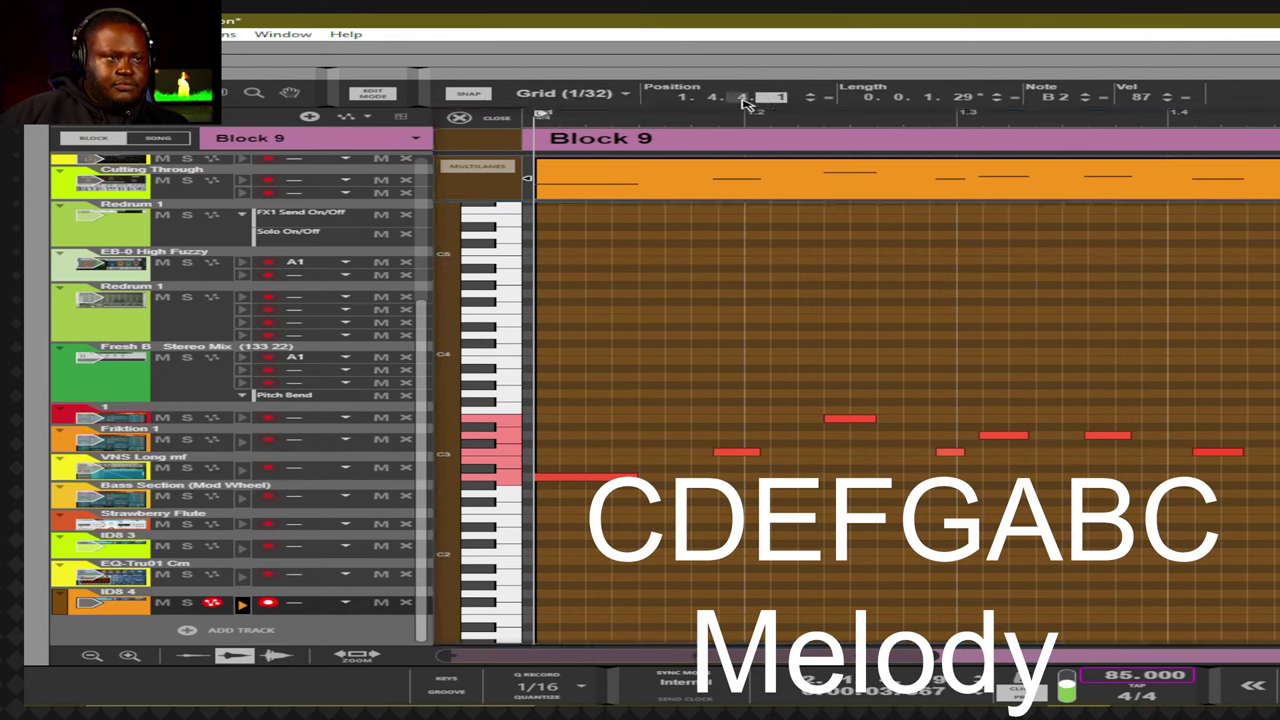
{"action": "double_click", "coordinate": [741, 98]}
{"action": "key", "text": "Return"}
{"action": "key", "text": "shift+Return"}
{"action": "key", "text": "space"}
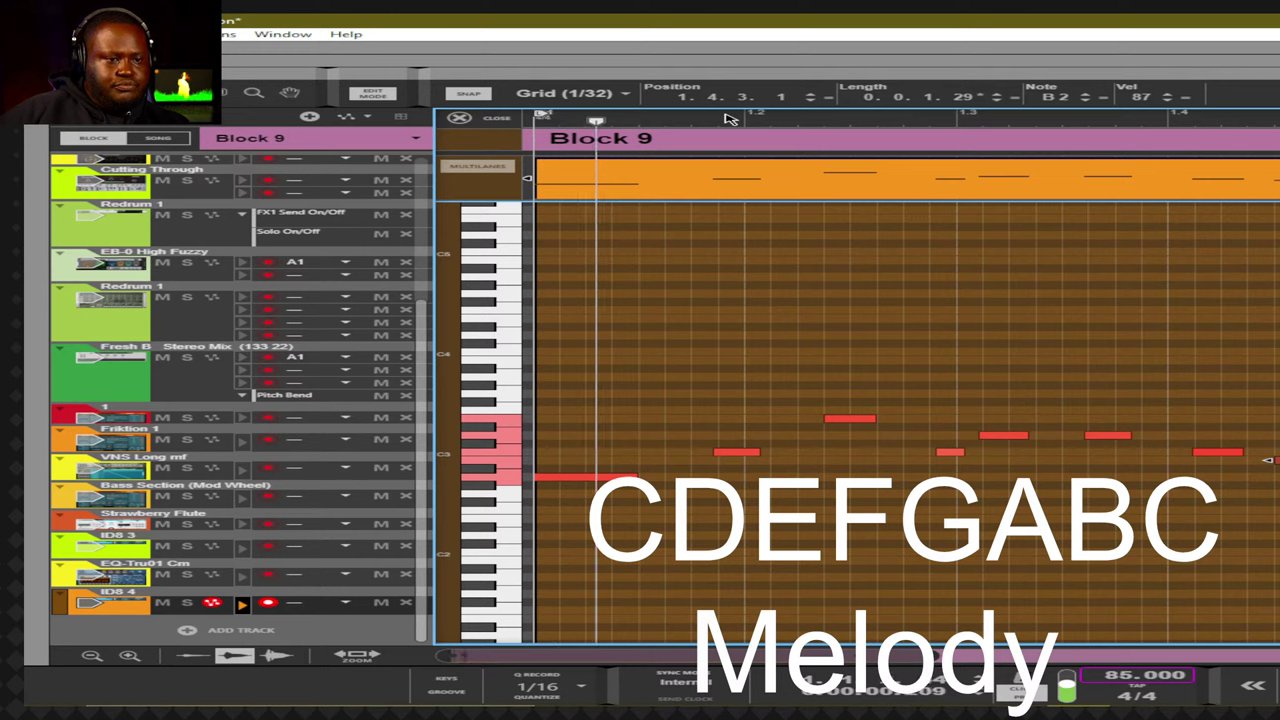
Select only the copied bar 2 phrase and set its start position to 2.1.1.1.
{"action": "key", "text": "Escape"}
{"action": "key", "text": "ctrl+a"}
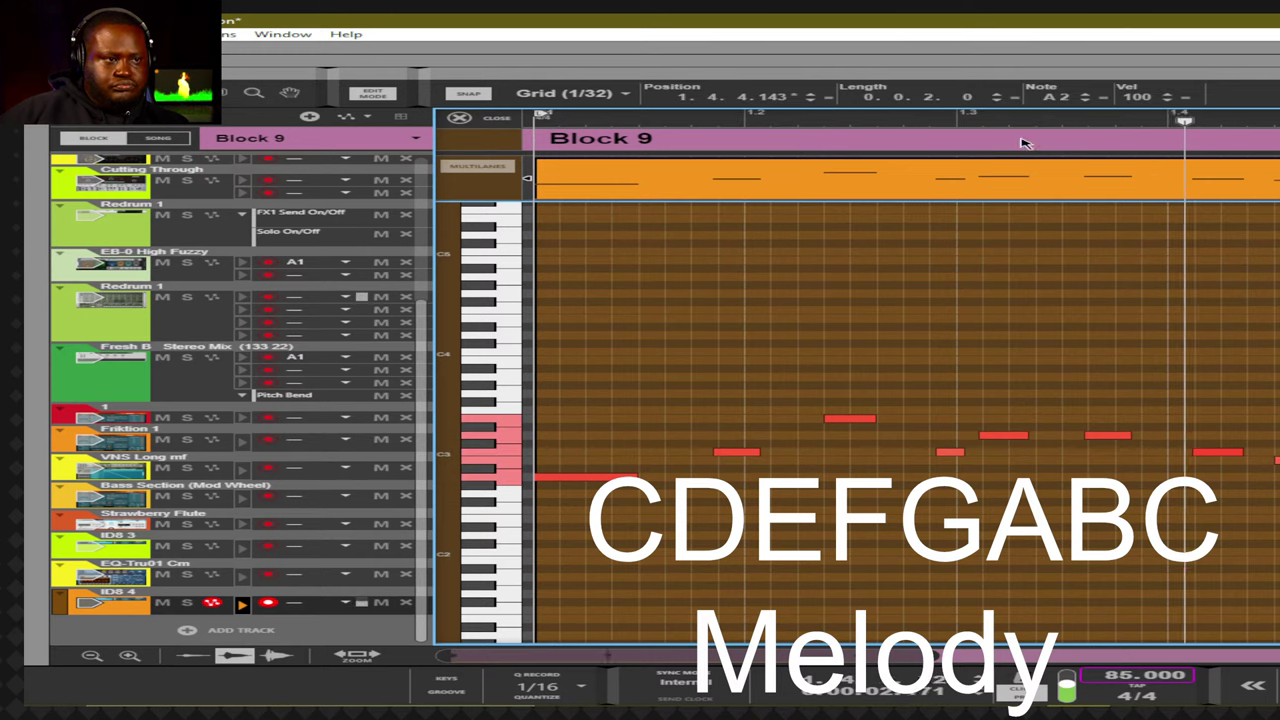
{"action": "left_click", "coordinate": [749, 98]}
{"action": "left_click_drag", "start_coordinate": [752, 98], "coordinate": [749, 84]}
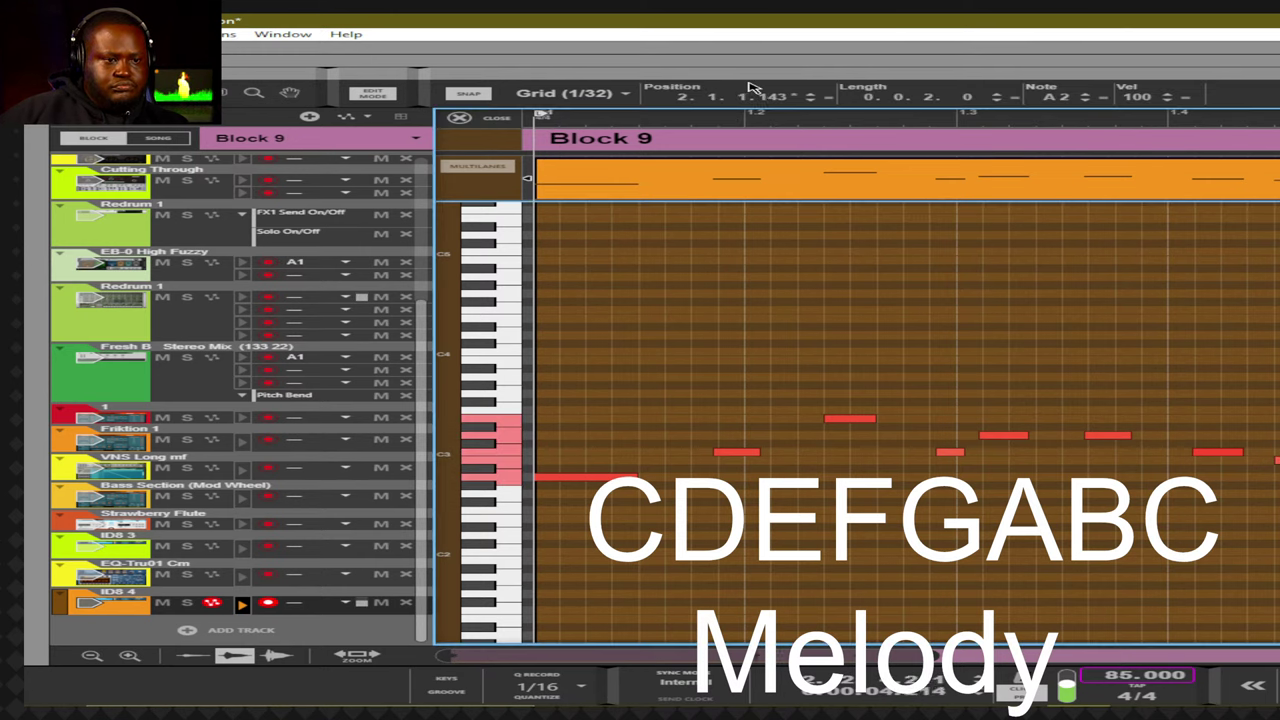
{"action": "left_click", "coordinate": [770, 96]}
{"action": "type", "text": "1"}
{"action": "key", "text": "Return"}
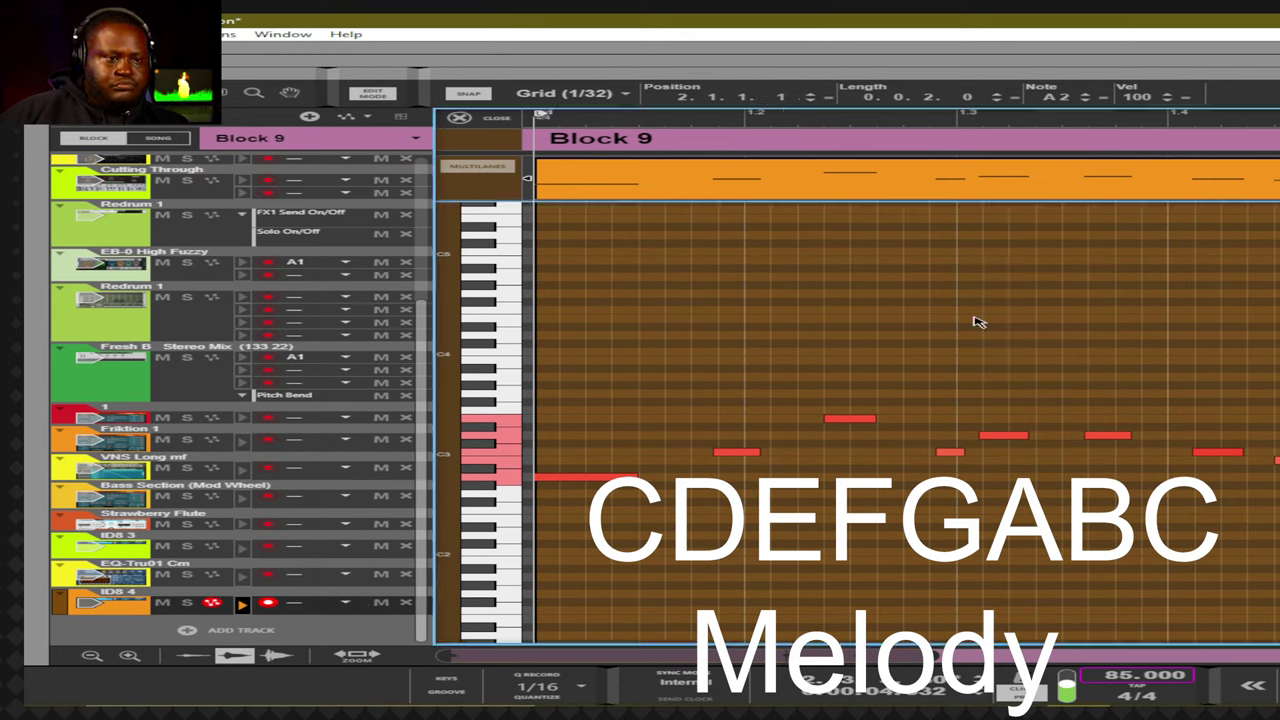
Try bar 1's final B2 note at 1.4.3.60 with playback, and set its position to 1.4.3.120.
{"action": "left_click", "coordinate": [1268, 460]}
{"action": "left_click", "coordinate": [778, 98]}
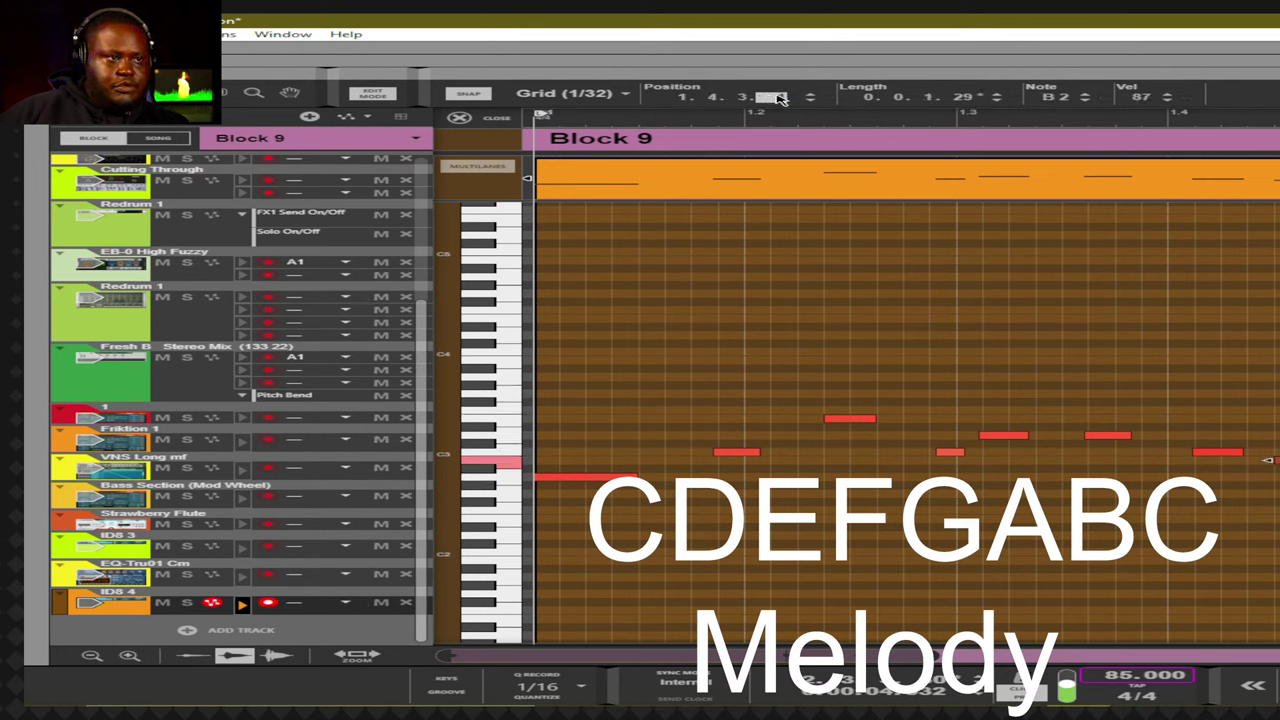
{"action": "key", "text": "Return"}
{"action": "key", "text": "space"}
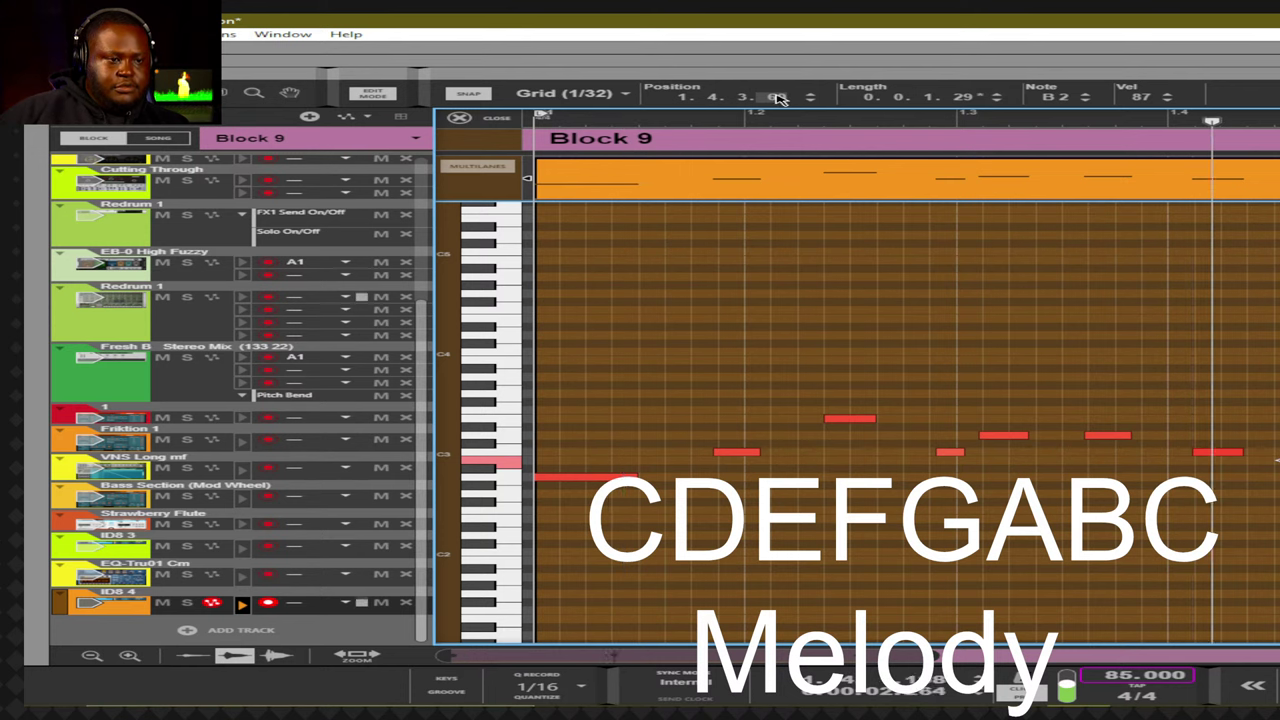
{"action": "key", "text": "space"}
{"action": "left_click", "coordinate": [809, 93]}
{"action": "left_click", "coordinate": [787, 99]}
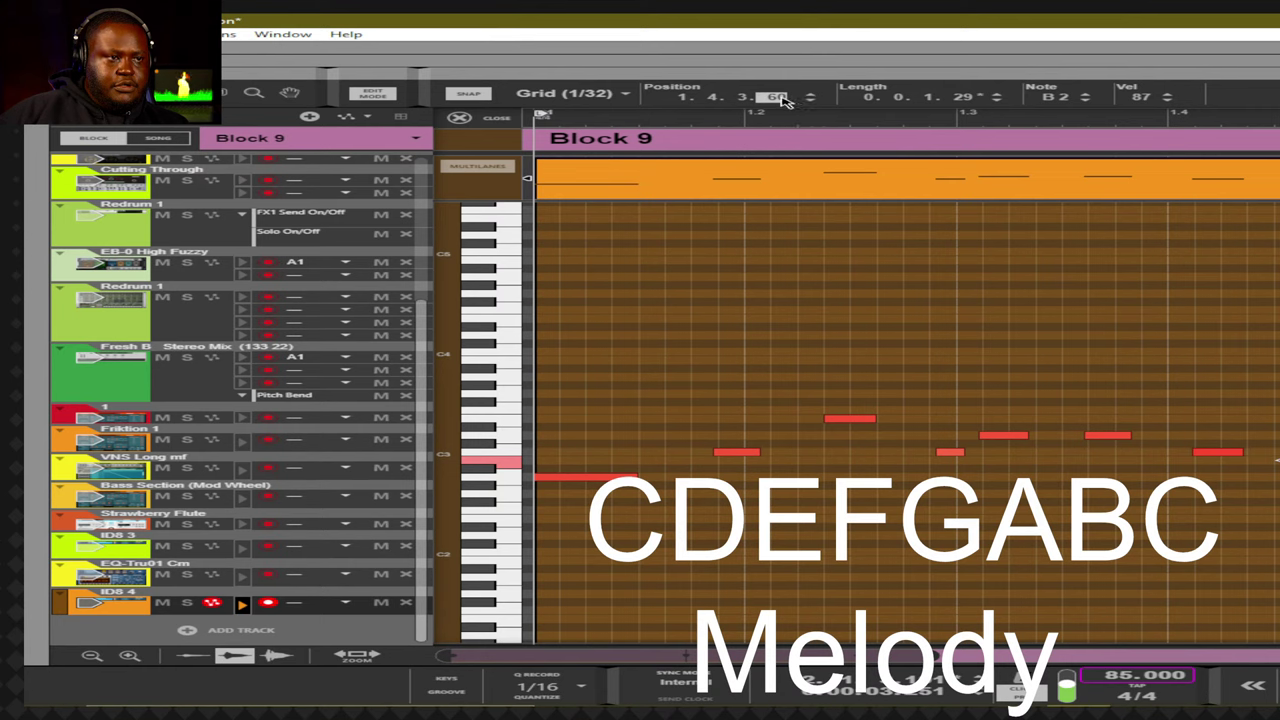
{"action": "key", "text": "Return"}
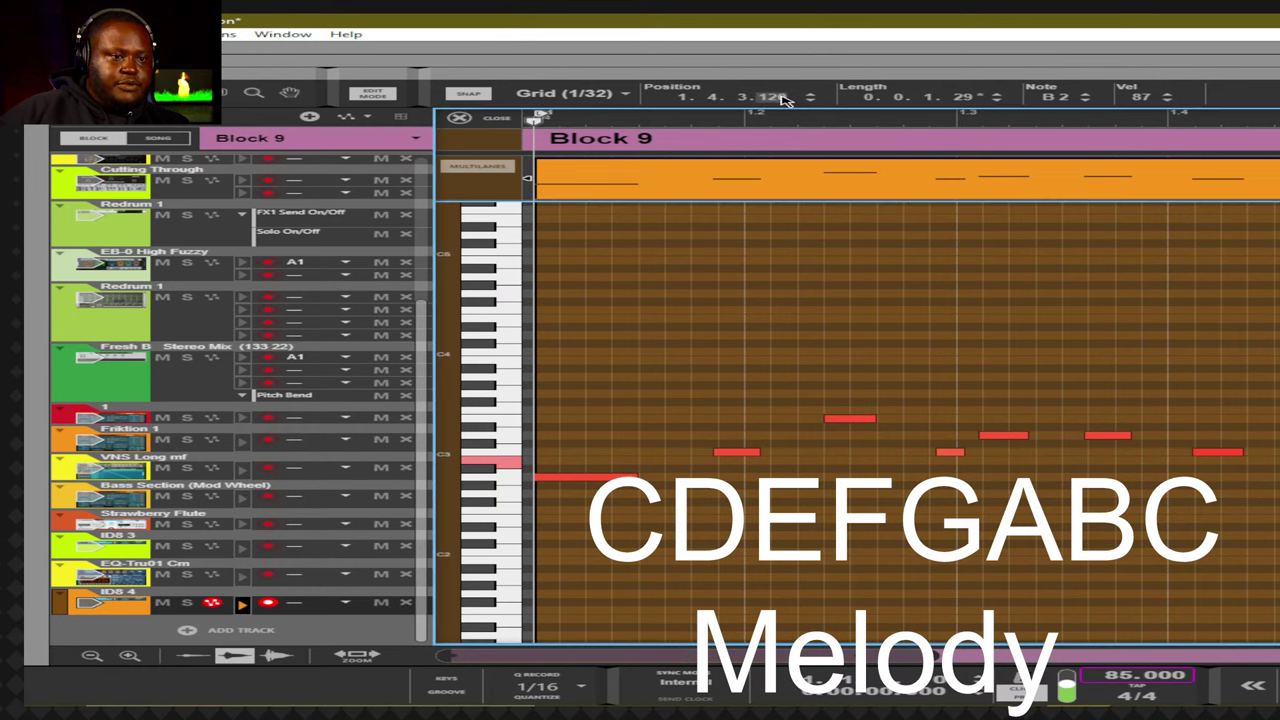
Play the melody, try the copied bar 2 phrase at position 2.1.1.35, and listen to the result.
{"action": "key", "text": "space"}
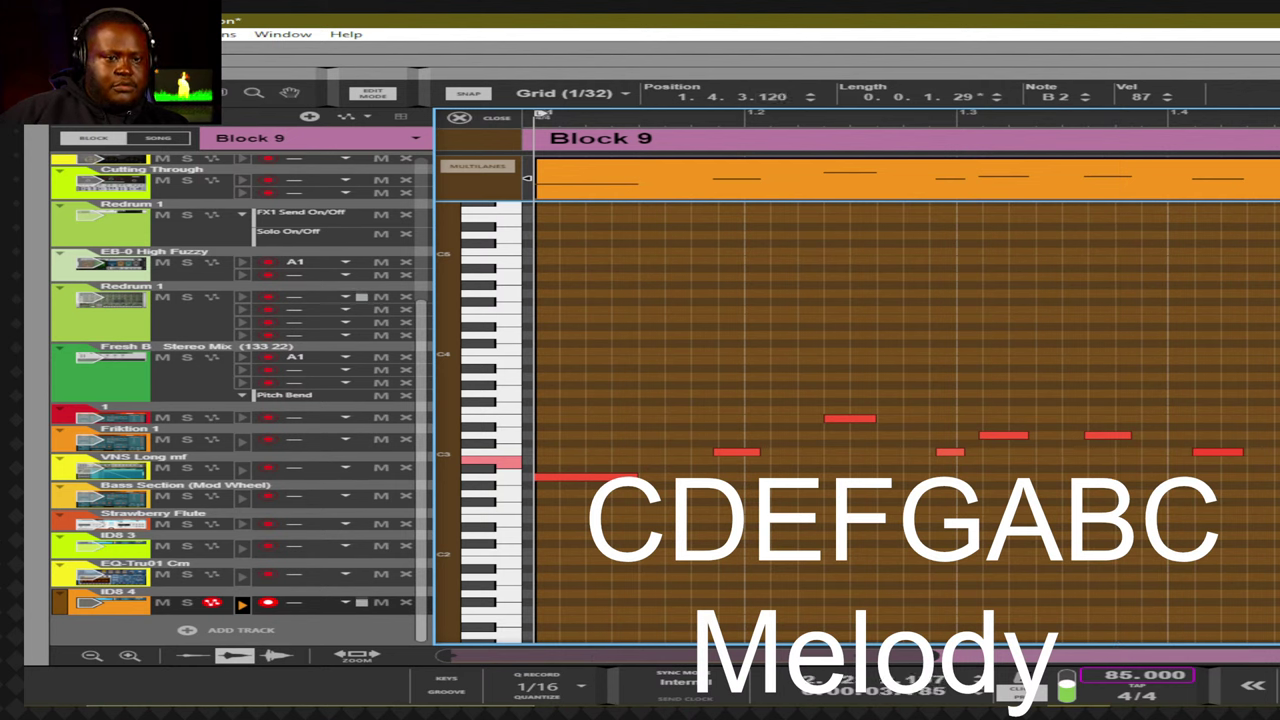
{"action": "key", "text": "ctrl+a"}
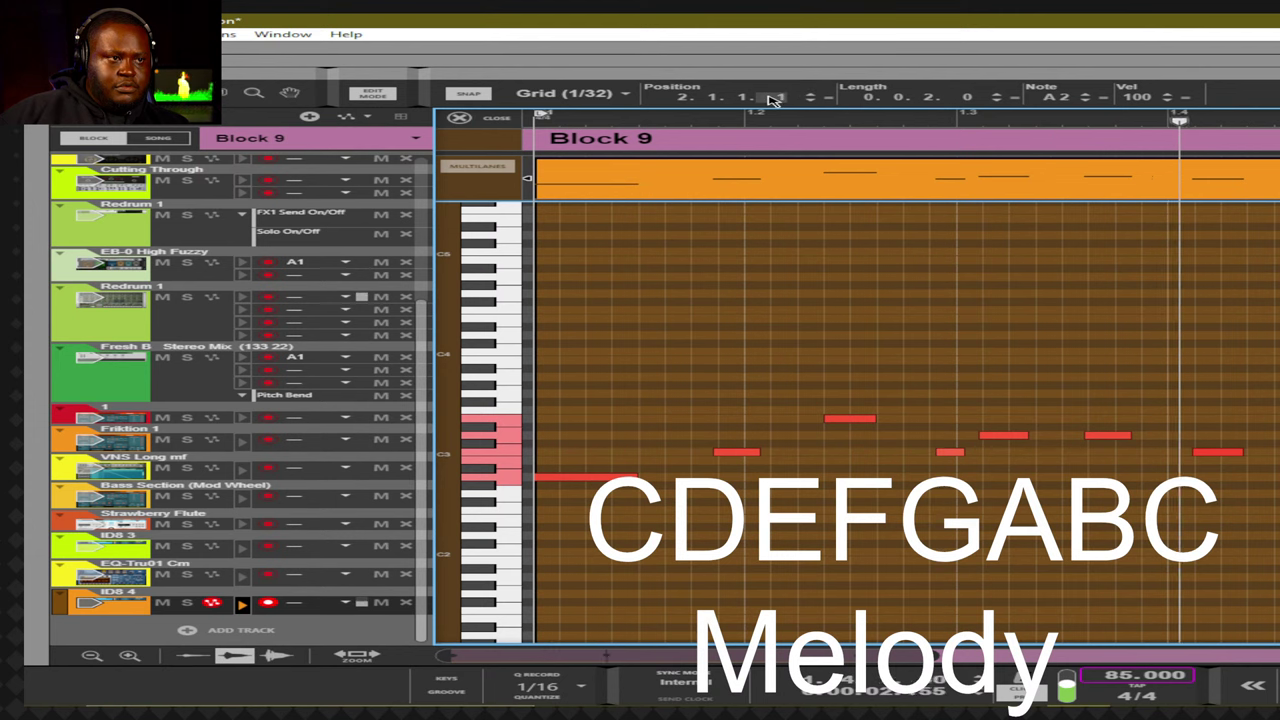
{"action": "left_click_drag", "start_coordinate": [771, 100], "coordinate": [771, 128]}
{"action": "key", "text": "space"}
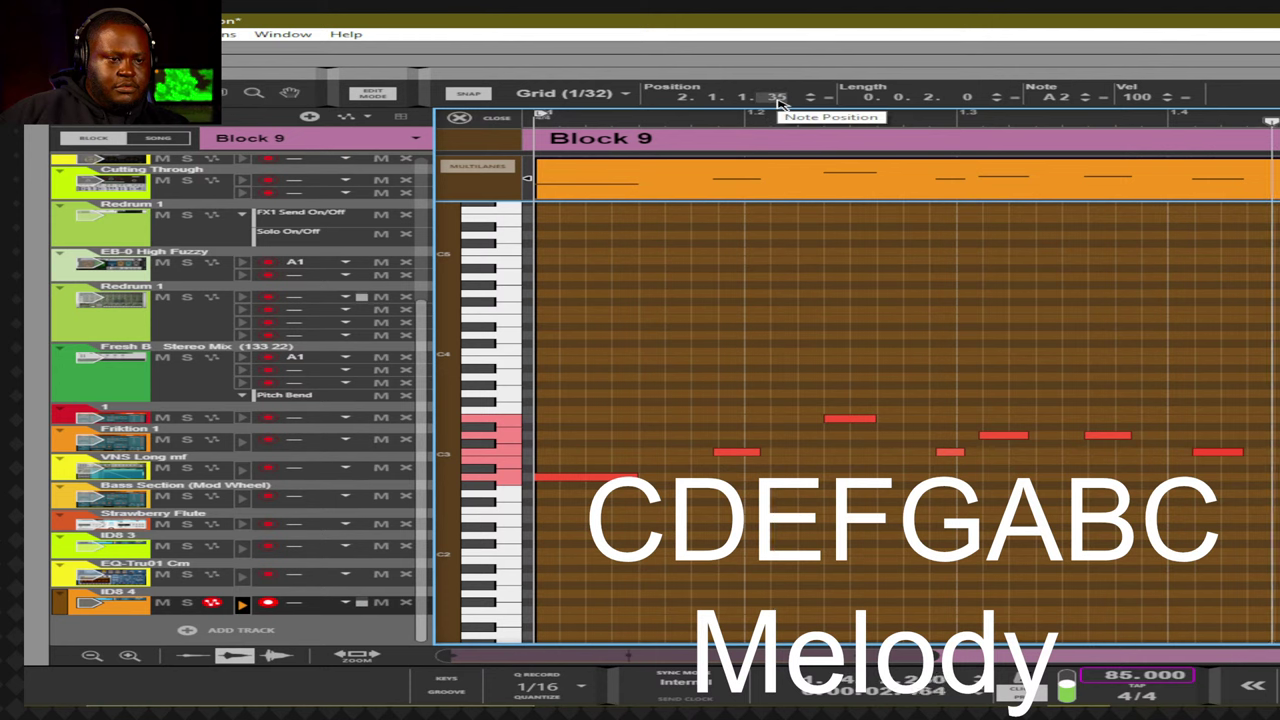
{"action": "key", "text": "space"}
Select all the ID8 4 melody notes, quantize them to 1/16T, and play from the start.
{"action": "key", "text": "ctrl+a"}
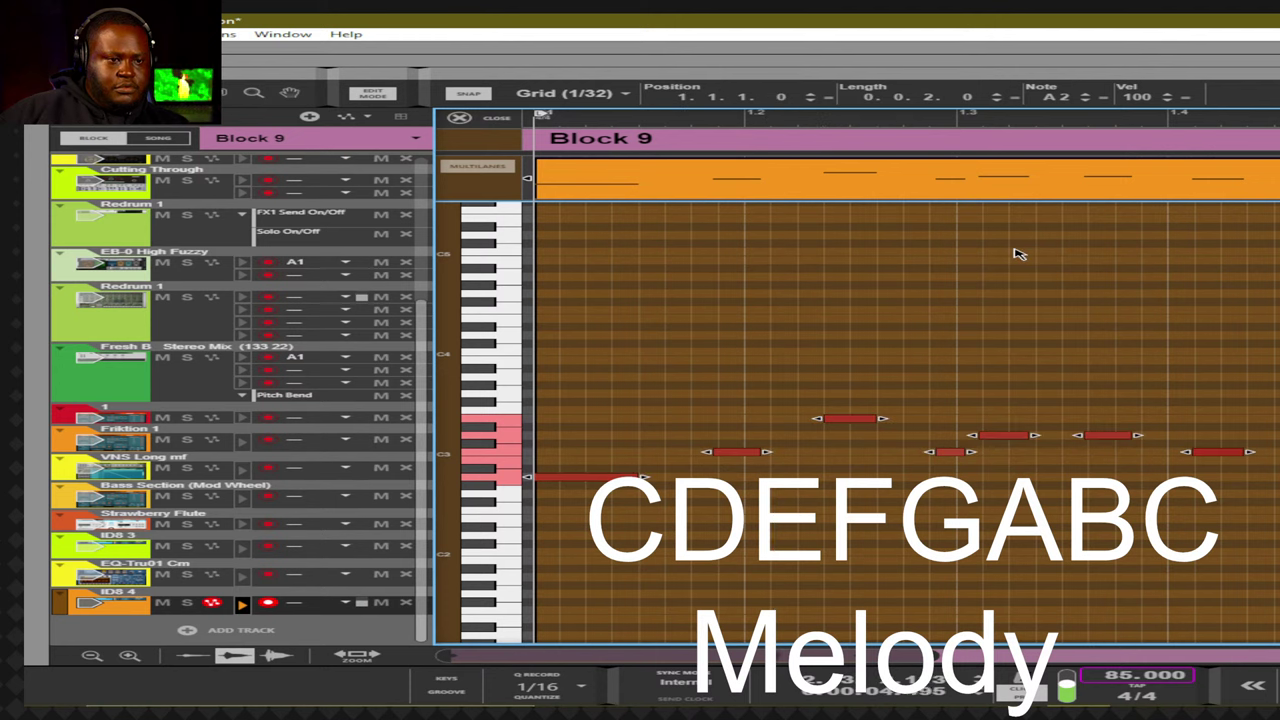
{"action": "left_click", "coordinate": [545, 686]}
{"action": "left_click", "coordinate": [612, 625]}
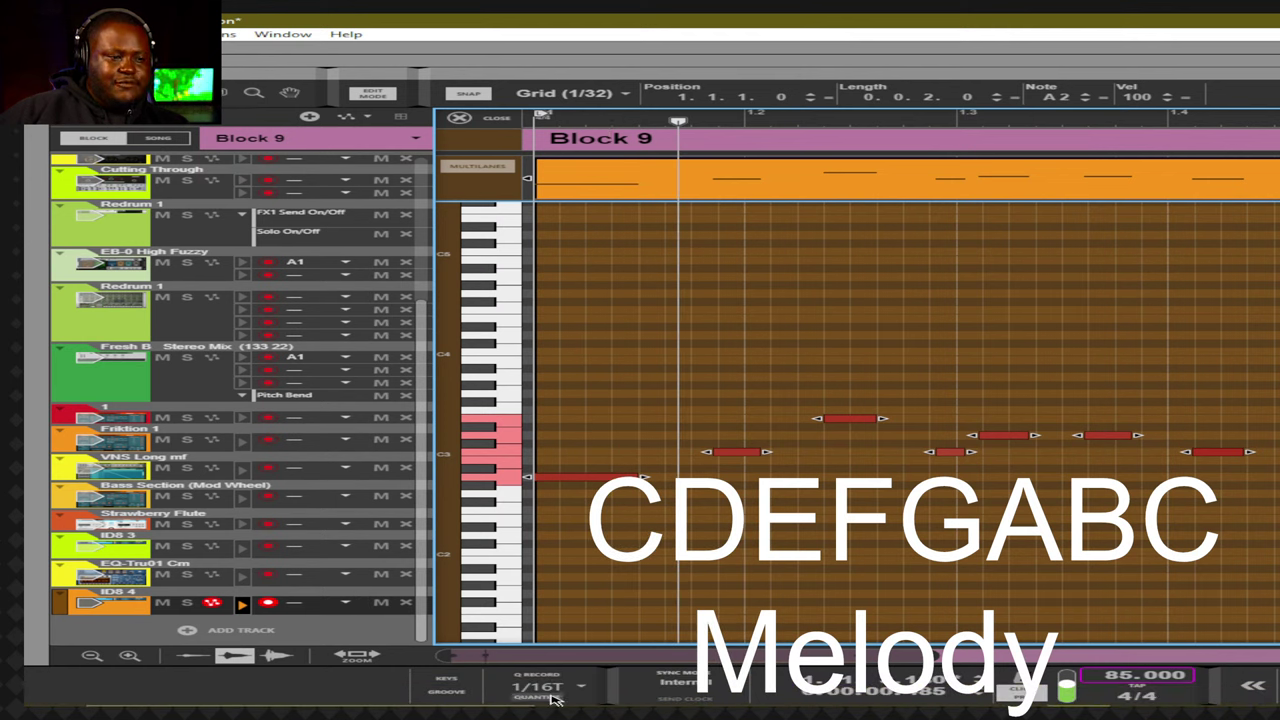
{"action": "left_click", "coordinate": [550, 697]}
{"action": "key", "text": "shift+Return"}
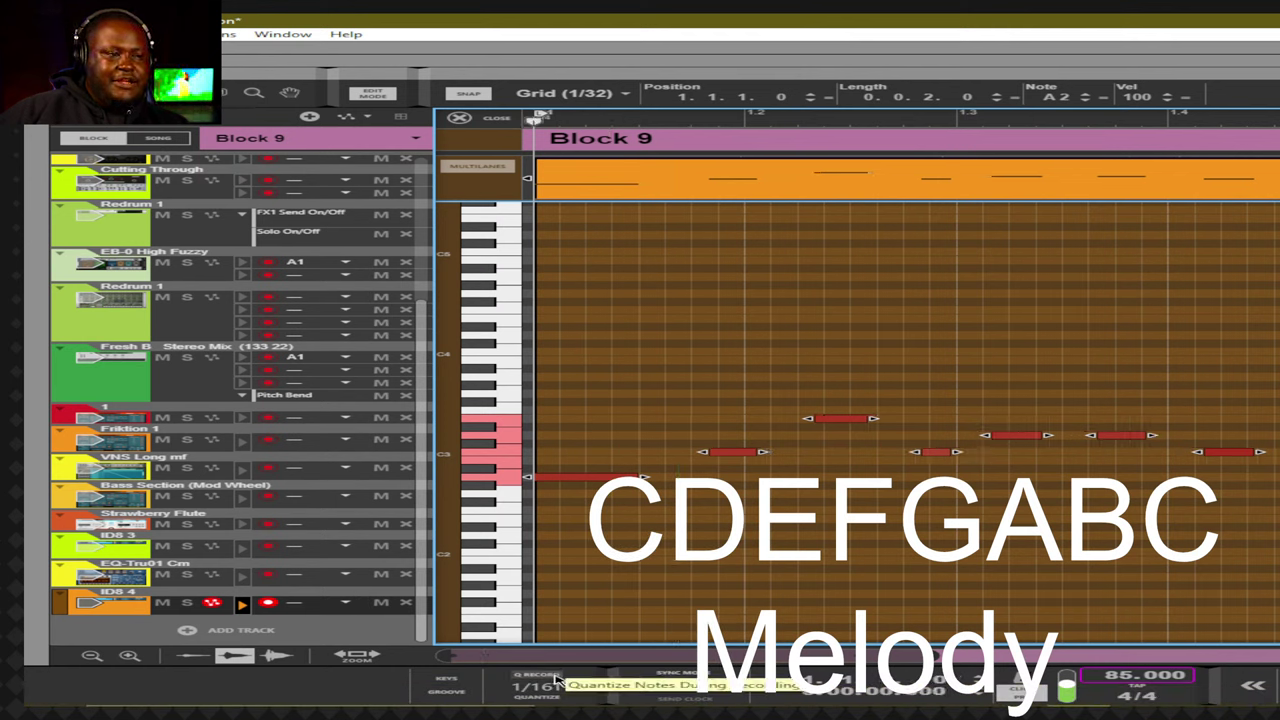
{"action": "left_click", "coordinate": [870, 590]}
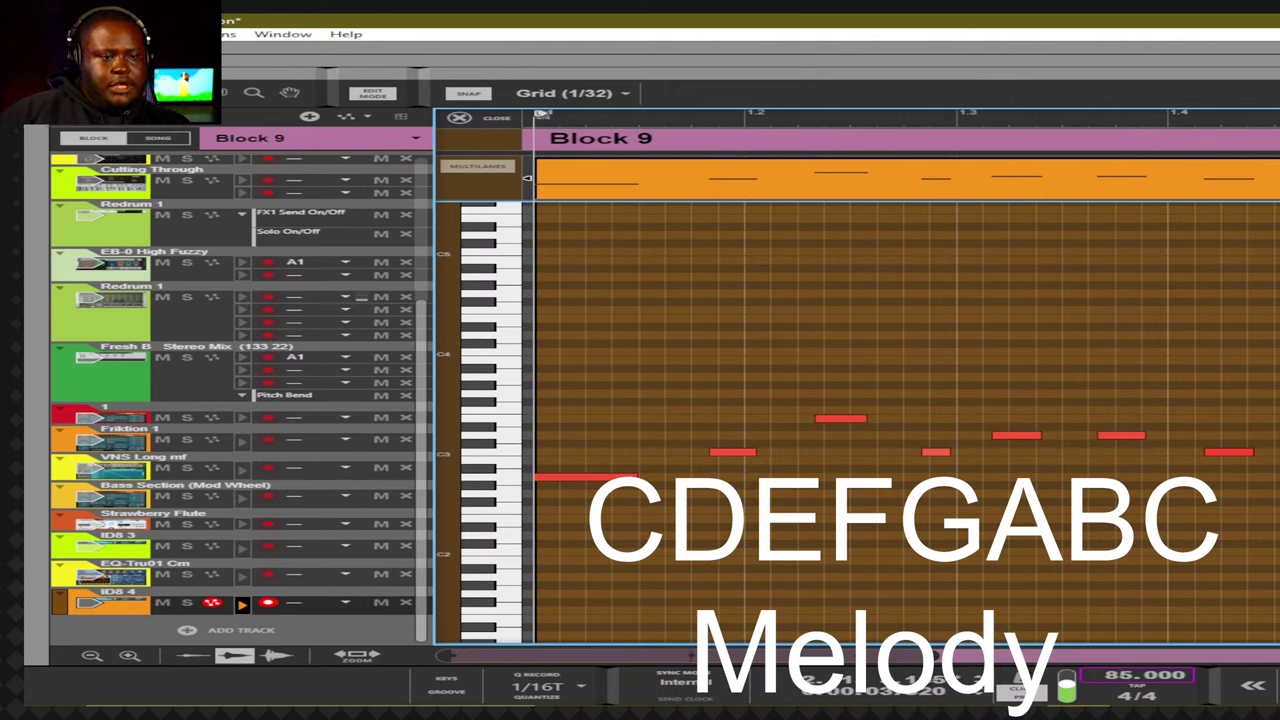
Select the notes from bar 1's short second C3 onward, try them at position 1.2.4.1, and play from the start.
{"action": "left_click_drag", "start_coordinate": [1272, 506], "coordinate": [920, 388]}
{"action": "mouse_move", "coordinate": [742, 100]}
{"action": "left_mouse_down"}
{"action": "mouse_move", "coordinate": [755, 117]}
{"action": "mouse_move", "coordinate": [765, 100]}
{"action": "left_mouse_up"}
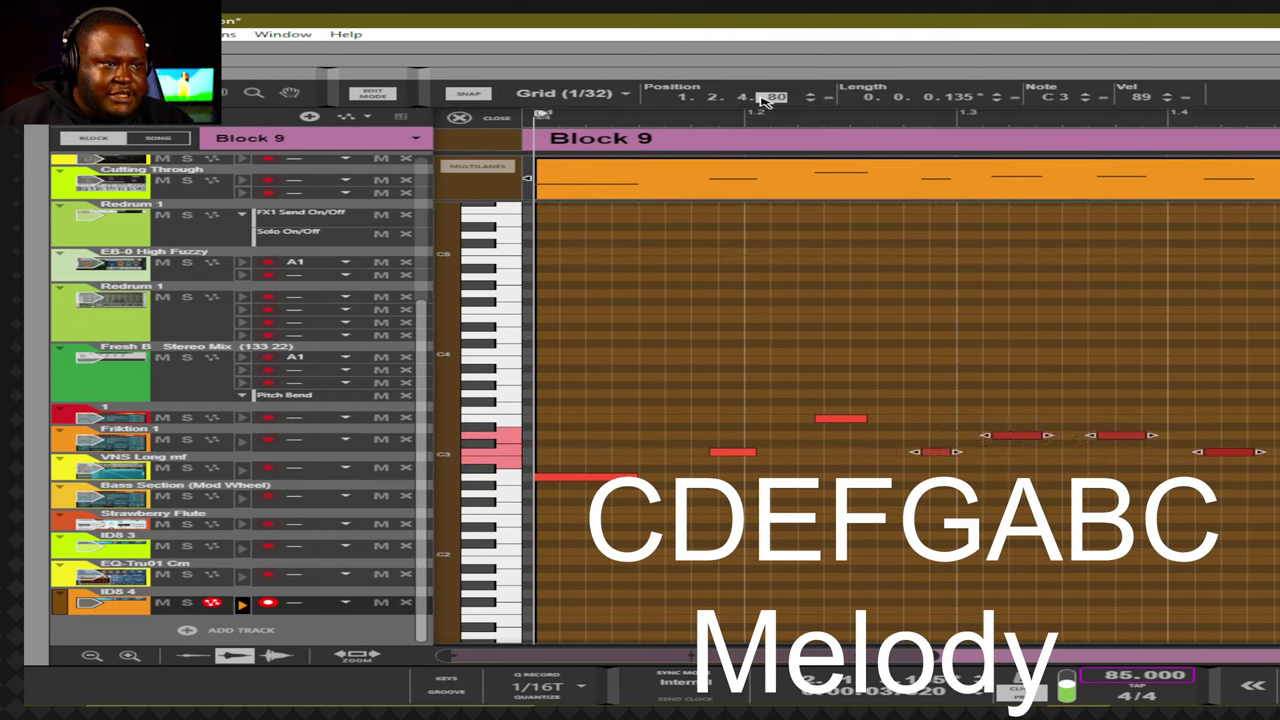
{"action": "type", "text": "1"}
{"action": "key", "text": "Return"}
{"action": "key", "text": "shift+Return"}
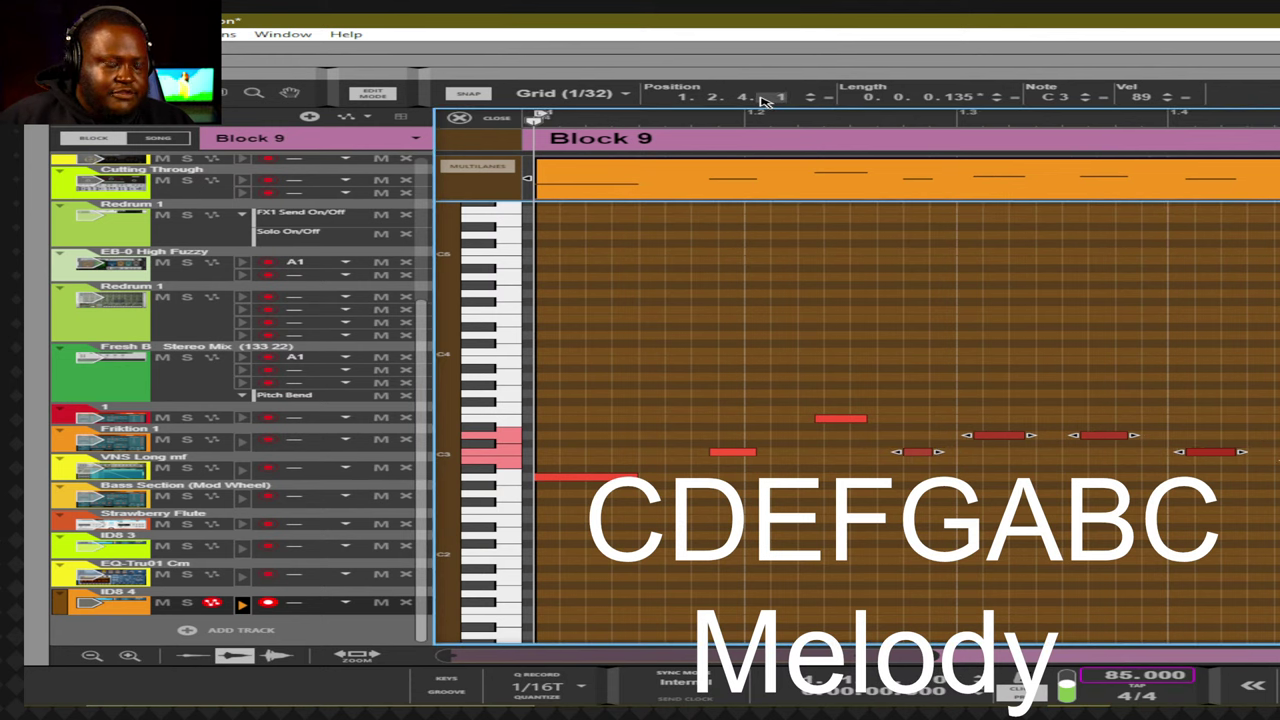
{"action": "key", "text": "space"}
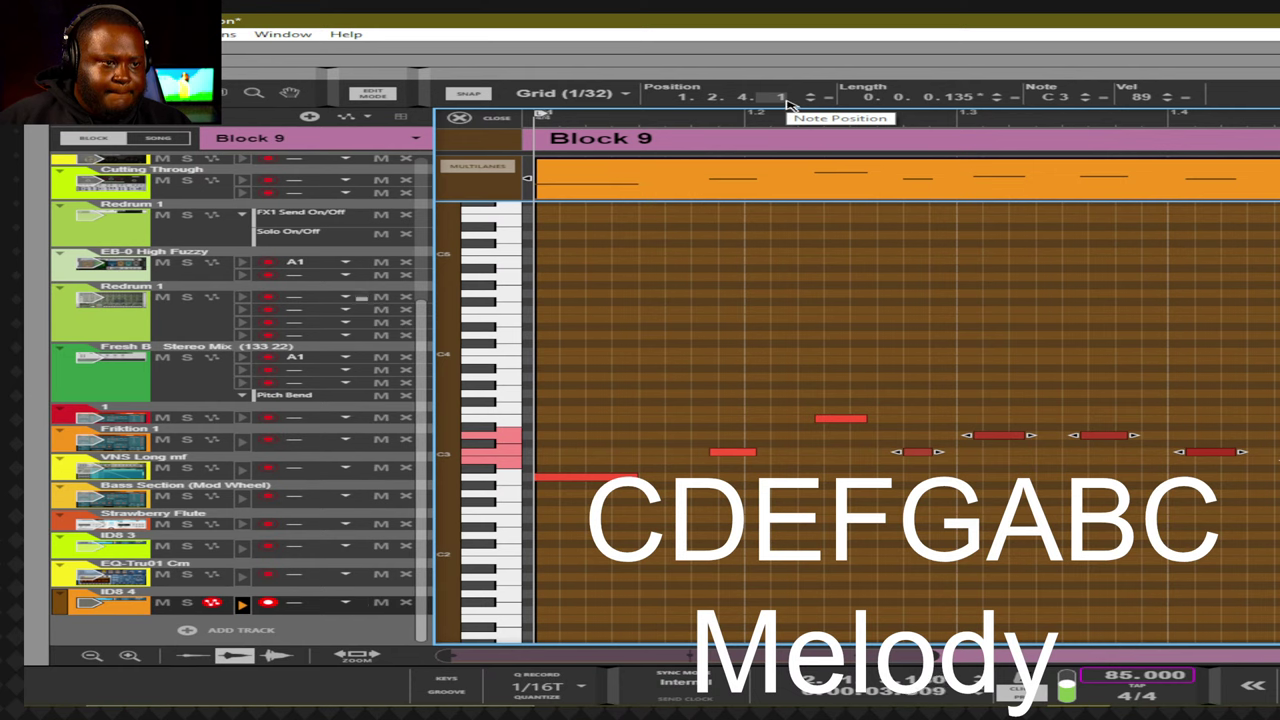
Try the same notes at positions 1.2.4.60 and 1.2.4.30 during playback, and return them to 1.2.4.80.
{"action": "double_click", "coordinate": [788, 103]}
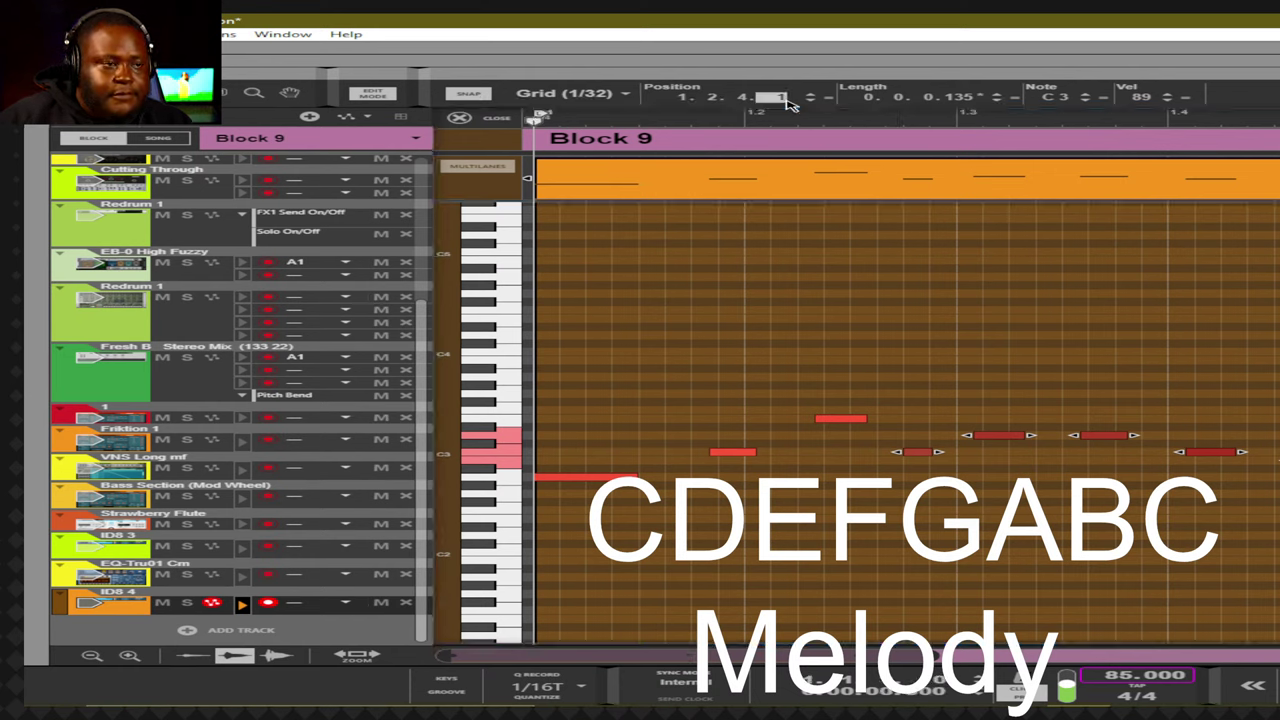
{"action": "type", "text": "60"}
{"action": "key", "text": "Return"}
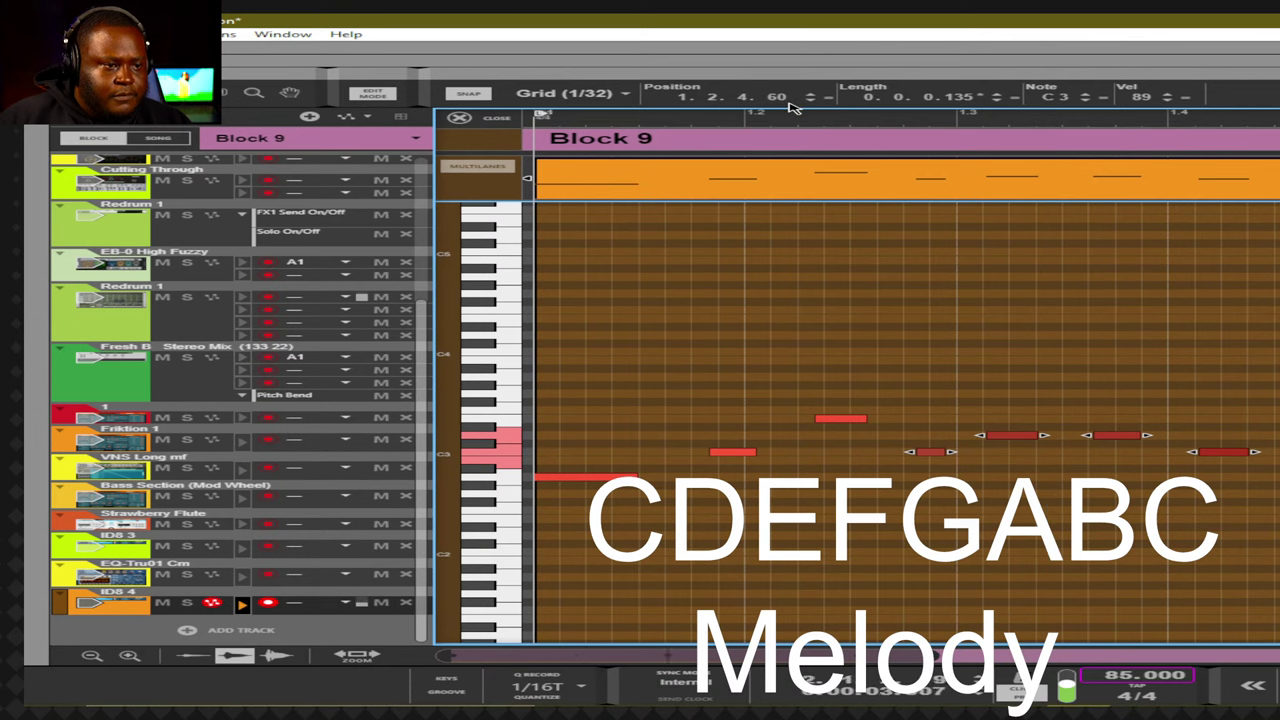
{"action": "double_click", "coordinate": [776, 97]}
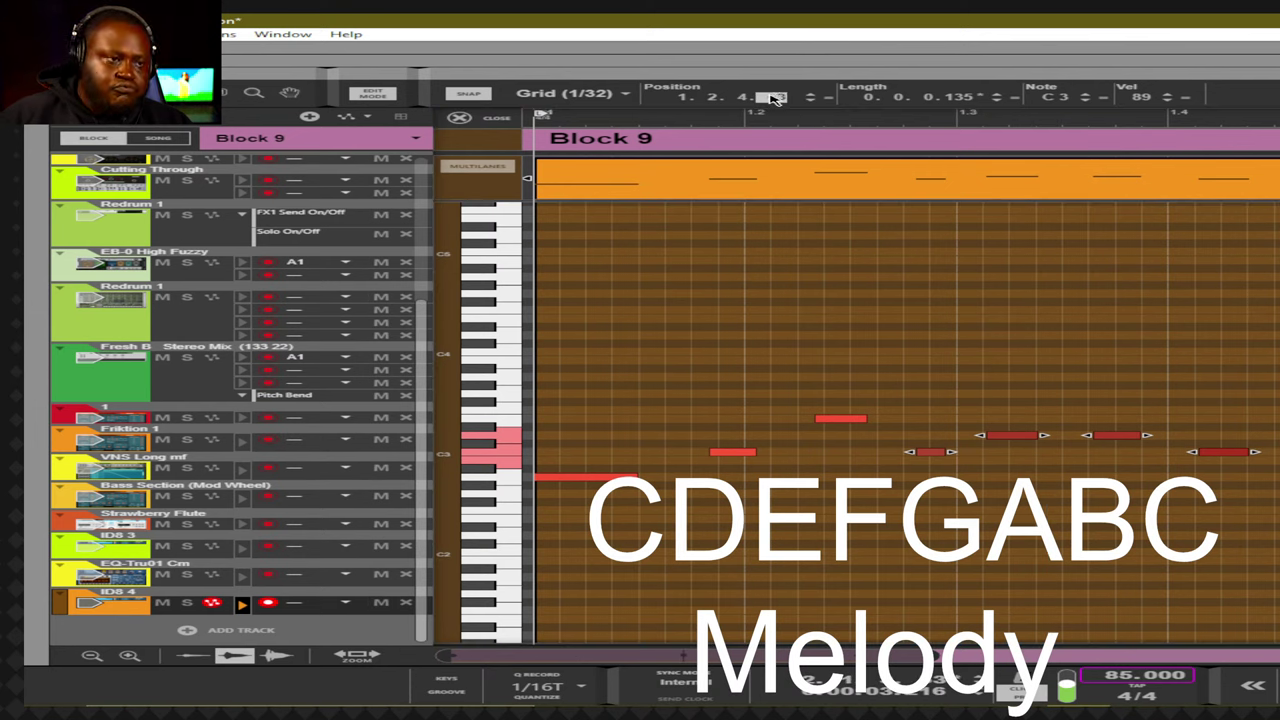
{"action": "type", "text": "30"}
{"action": "key", "text": "Return"}
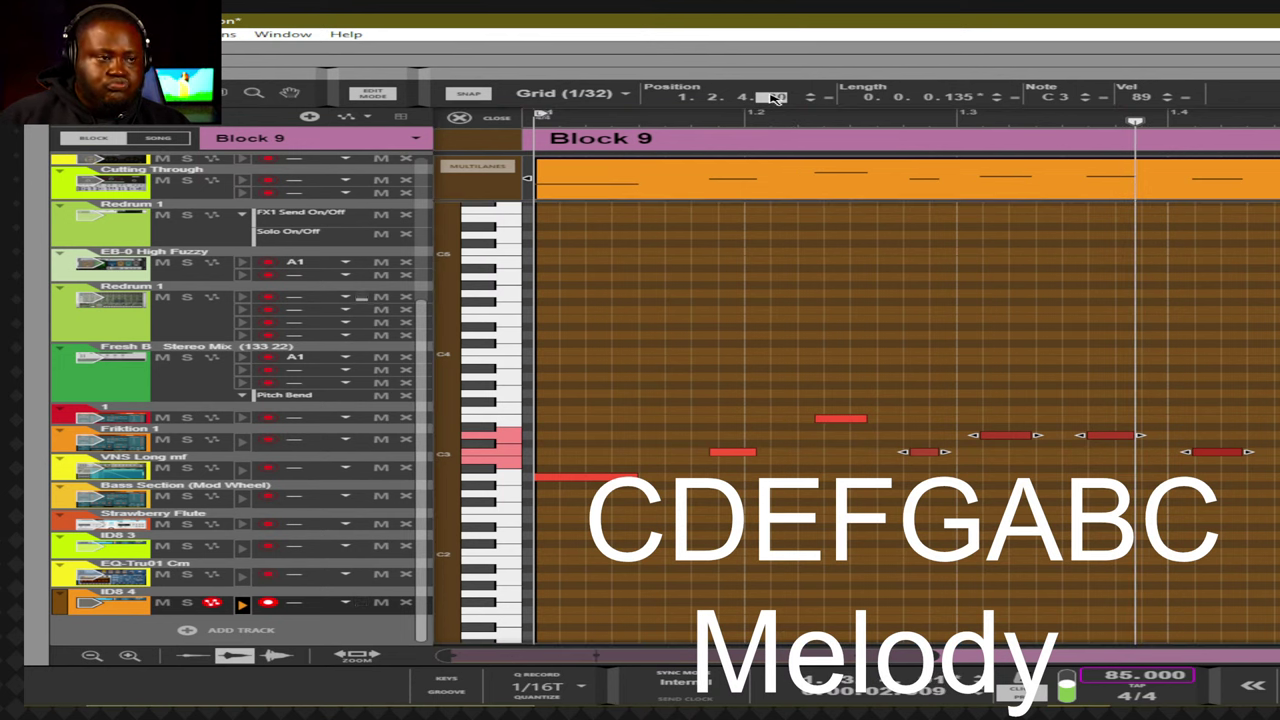
{"action": "key", "text": "Return"}
{"action": "key", "text": "Return"}
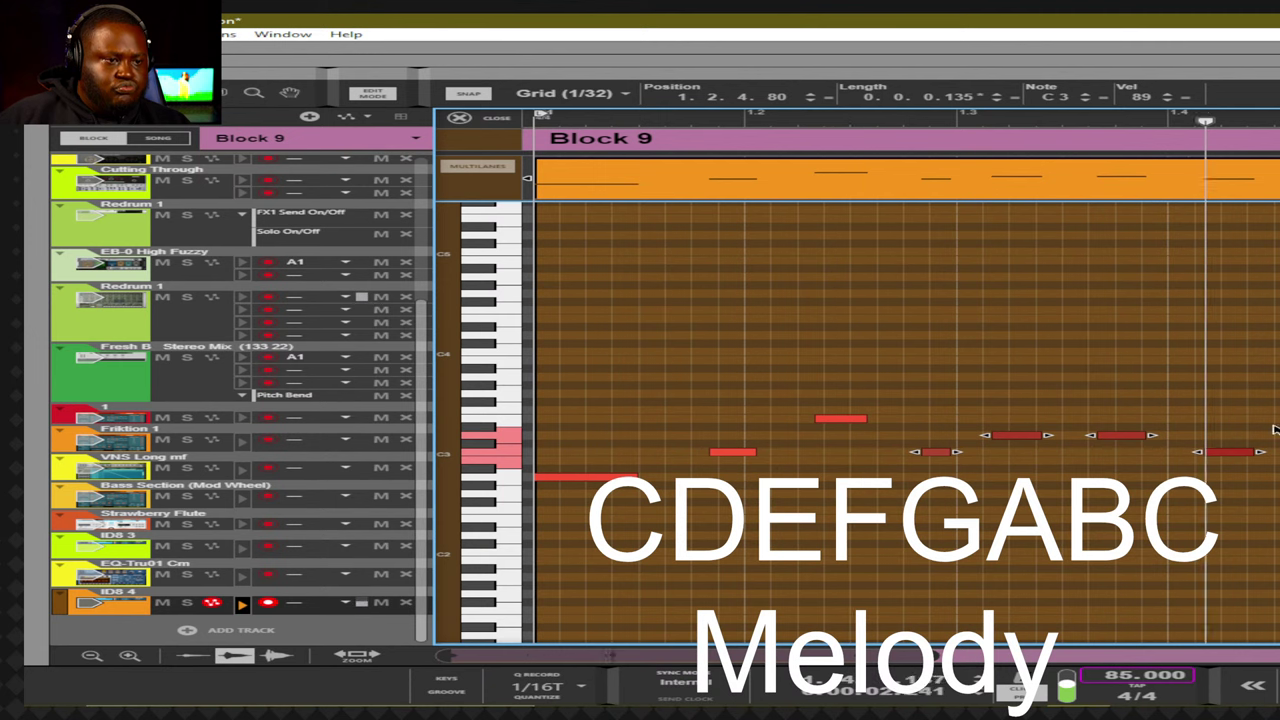
Select the notes from the first D3 after bar 1's short C3 onward, set their position to 1.3.1.120, and play the melody.
{"action": "left_click_drag", "start_coordinate": [1276, 496], "coordinate": [1210, 437]}
{"action": "left_click_drag", "start_coordinate": [1005, 405], "coordinate": [1002, 402]}
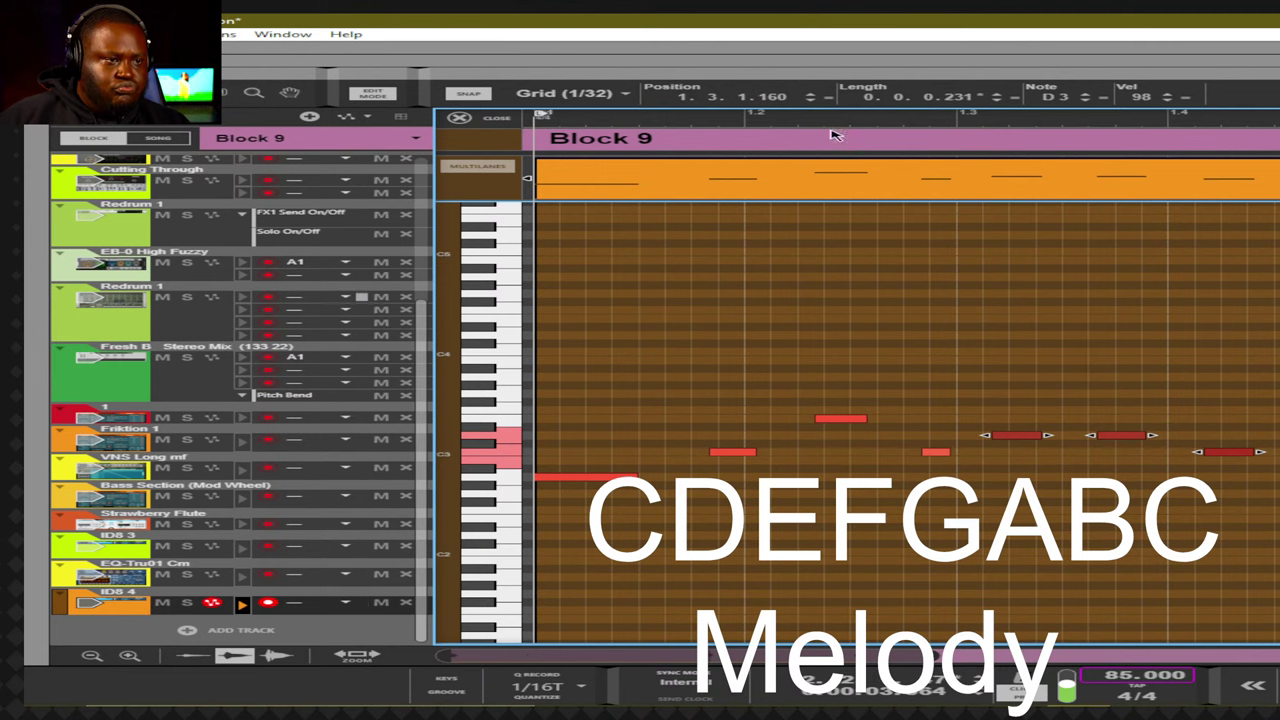
{"action": "left_click", "coordinate": [787, 98]}
{"action": "type", "text": "120"}
{"action": "key", "text": "Return"}
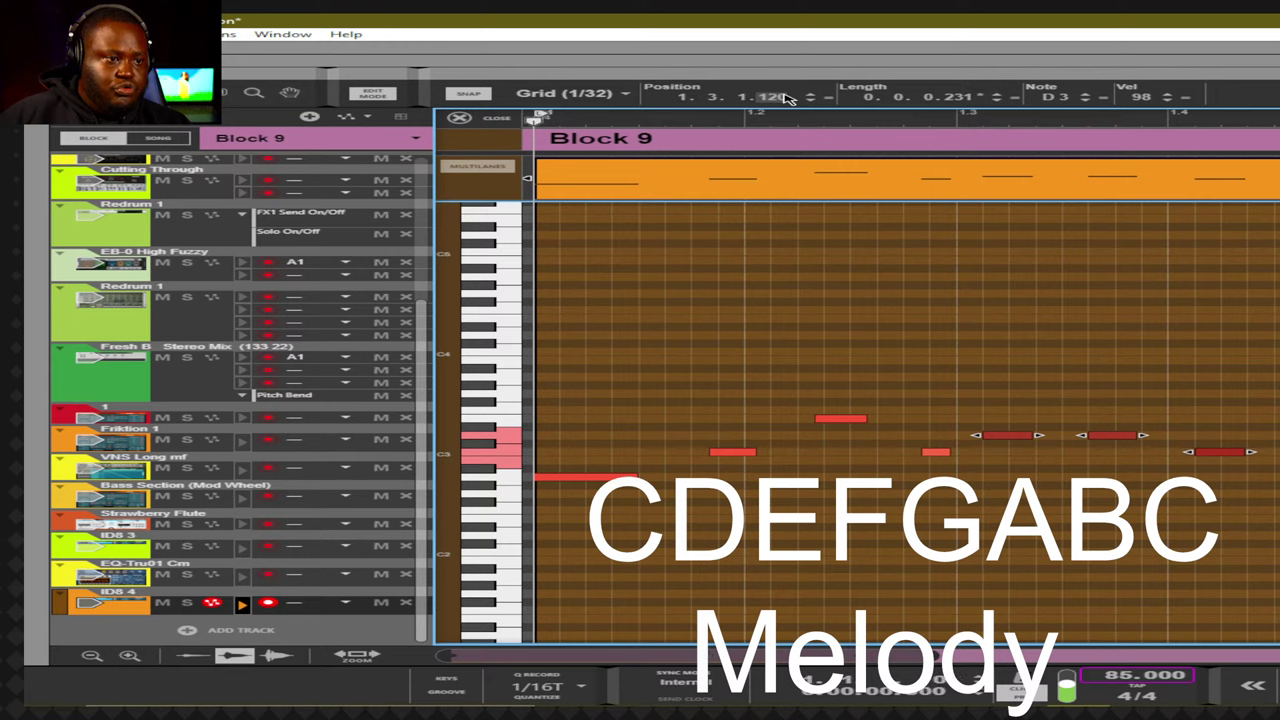
{"action": "key", "text": "space"}
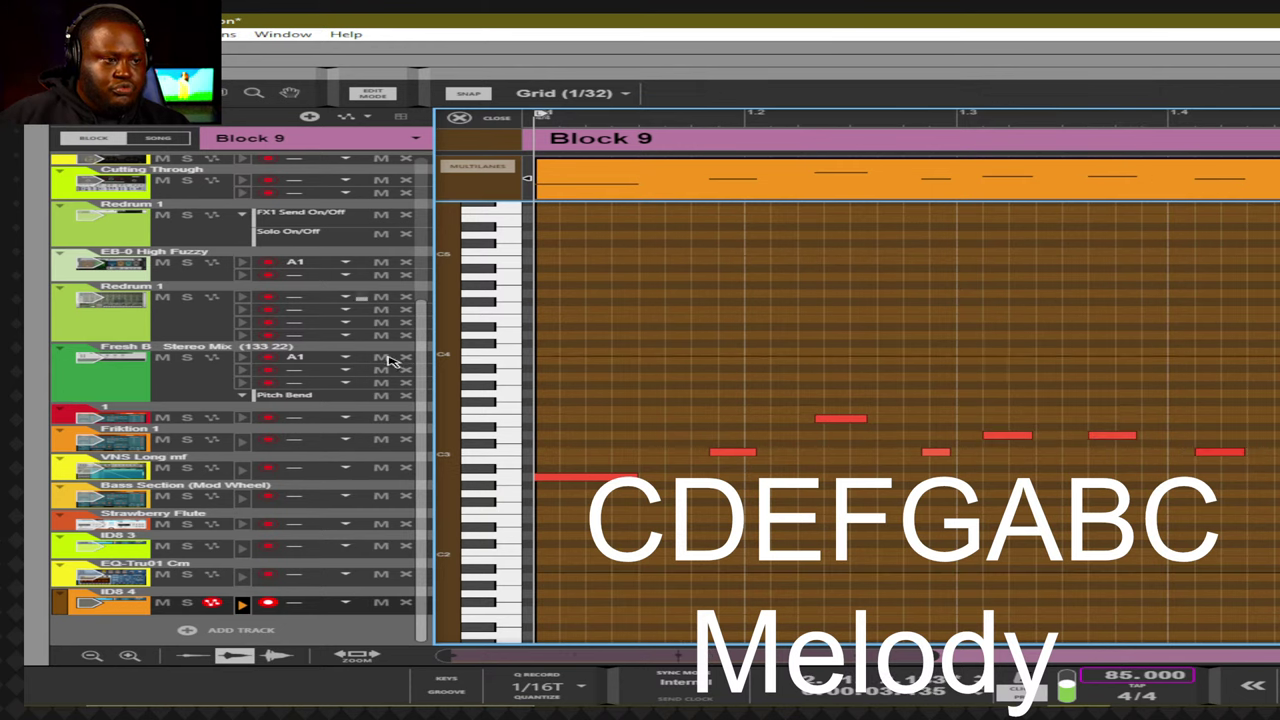
{"action": "left_click", "coordinate": [590, 414]}
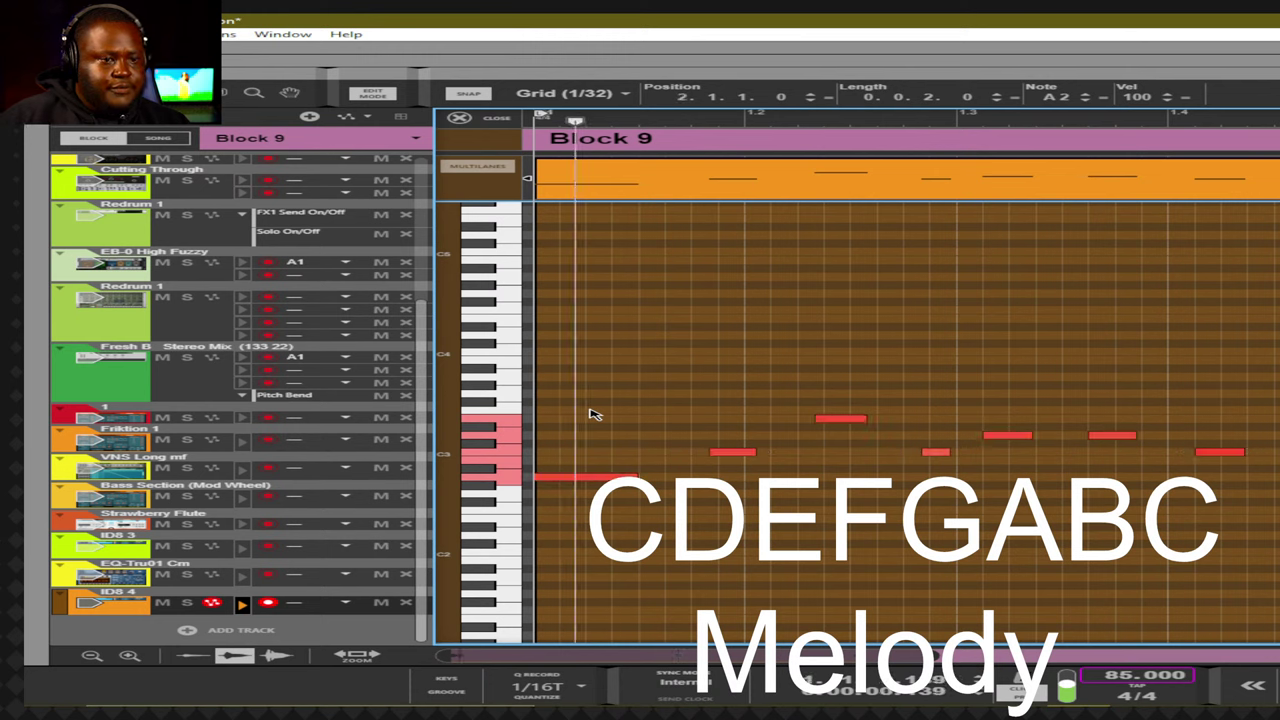
{"action": "key", "text": "space"}
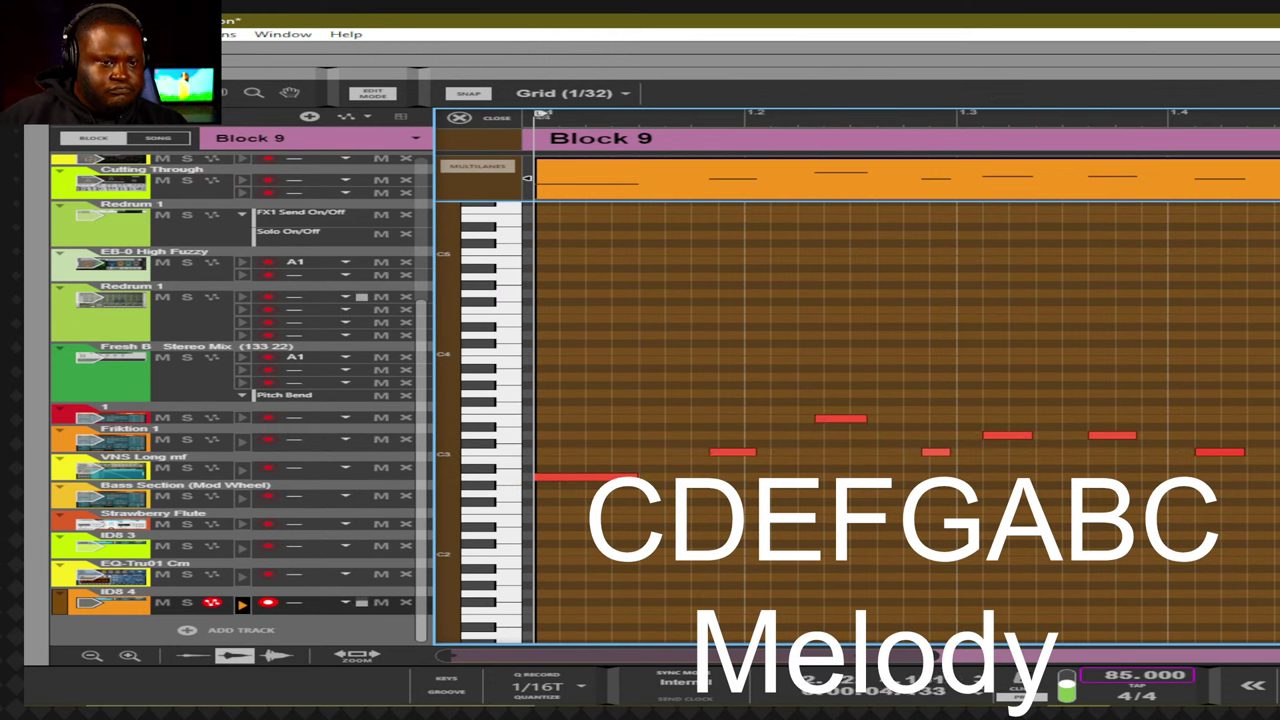
Close the melody clip and shorten the second Redrum 1 drum clip to one bar so it ends at bar 3.
{"action": "key", "text": "Escape"}
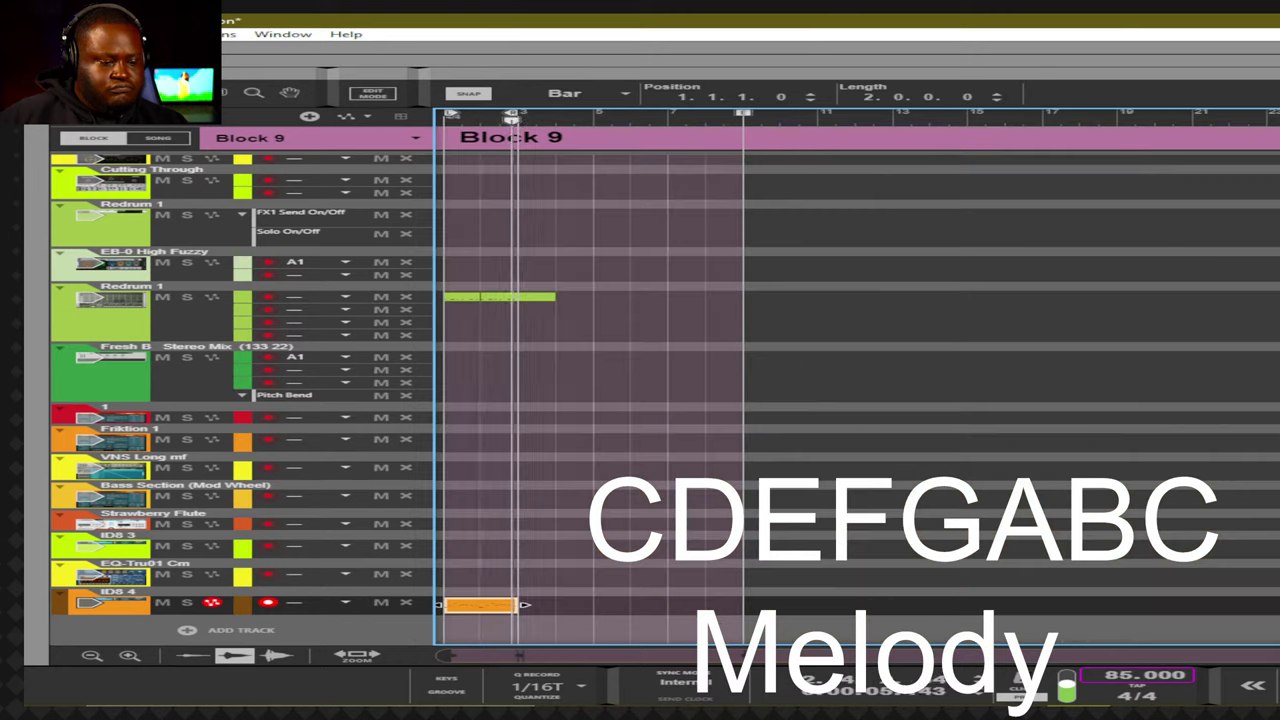
{"action": "left_click", "coordinate": [548, 299]}
{"action": "left_click", "coordinate": [557, 298]}
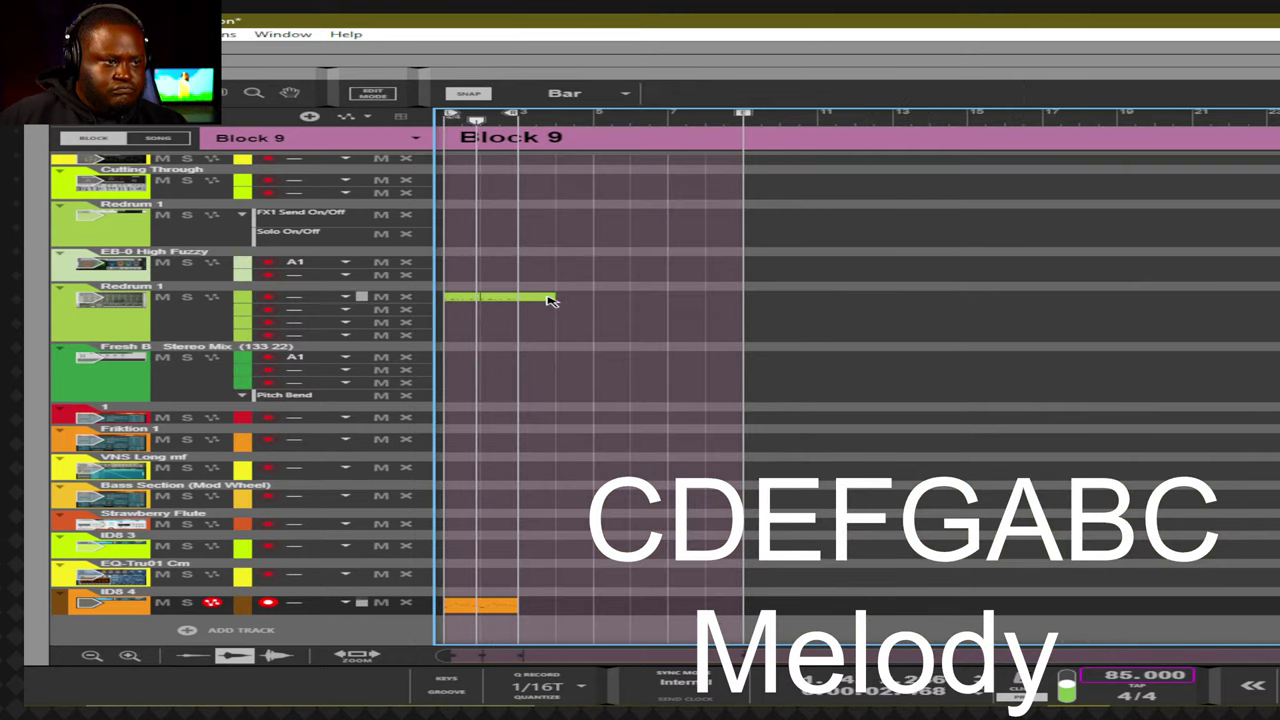
{"action": "left_click_drag", "start_coordinate": [557, 298], "coordinate": [523, 298]}
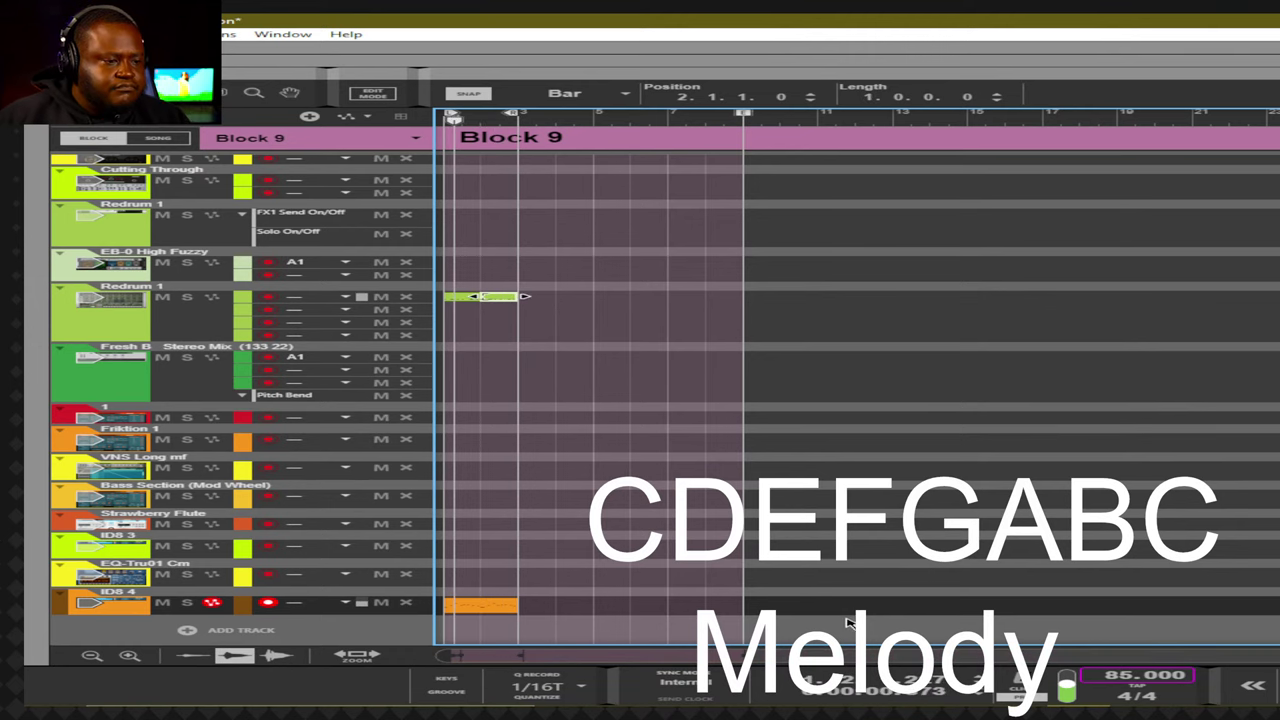
{"action": "key", "text": "h"}
{"action": "key", "text": "h"}
{"action": "key", "text": "h"}
{"action": "key", "text": "h"}
{"action": "key", "text": "h"}
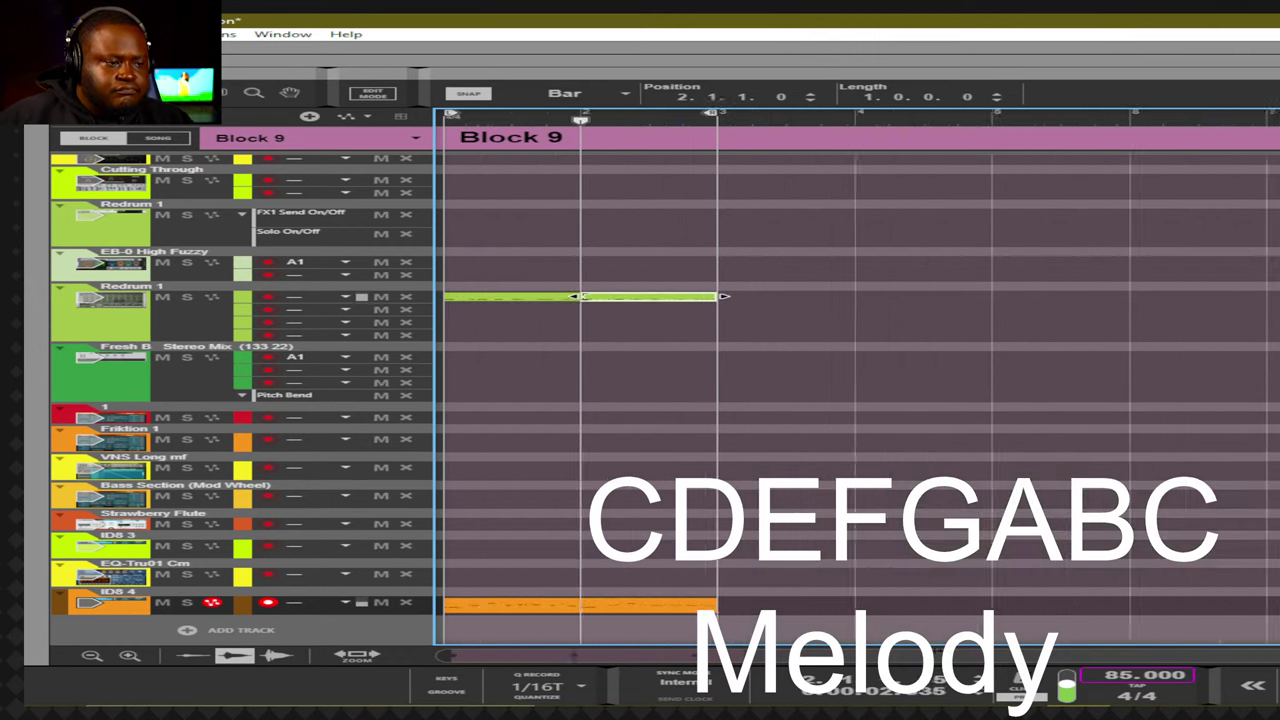
Select the two-bar ID8 4 clip, try the 1/8T quantize value, and set it back to 1/16T.
{"action": "left_click", "coordinate": [809, 605]}
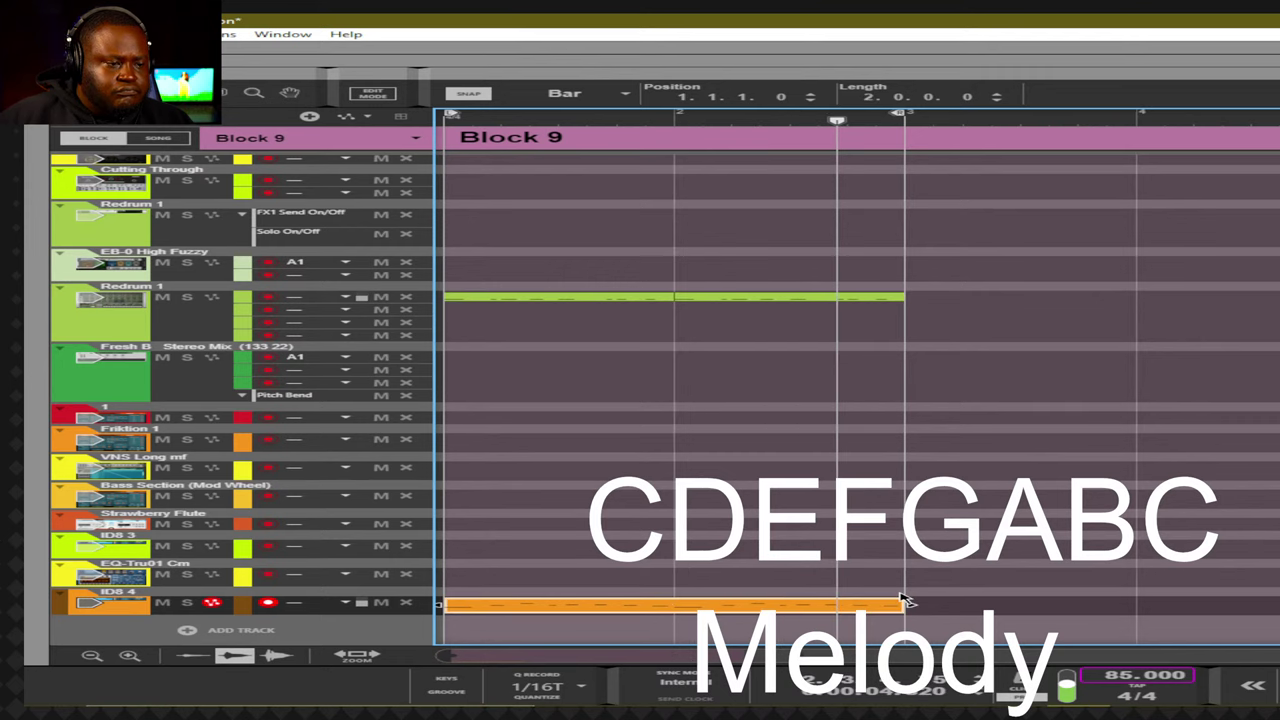
{"action": "left_click", "coordinate": [580, 686]}
{"action": "left_click", "coordinate": [623, 597]}
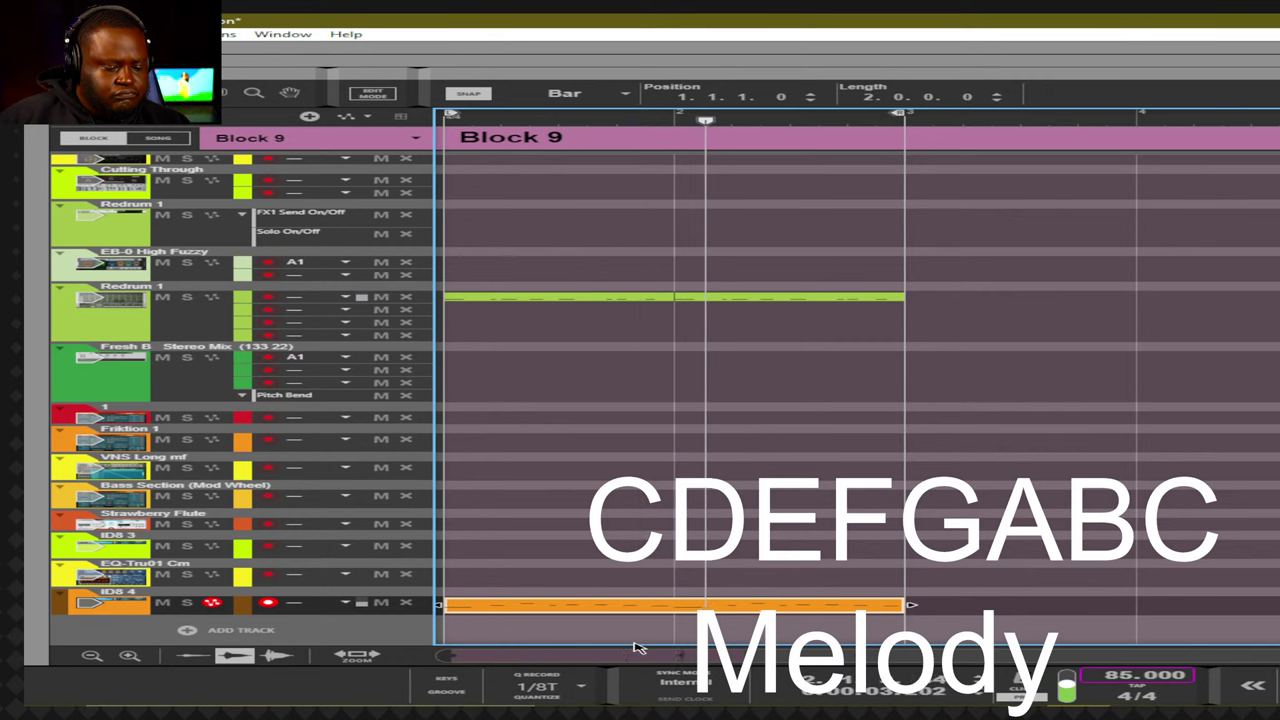
{"action": "left_click", "coordinate": [588, 690]}
{"action": "left_click", "coordinate": [645, 654]}
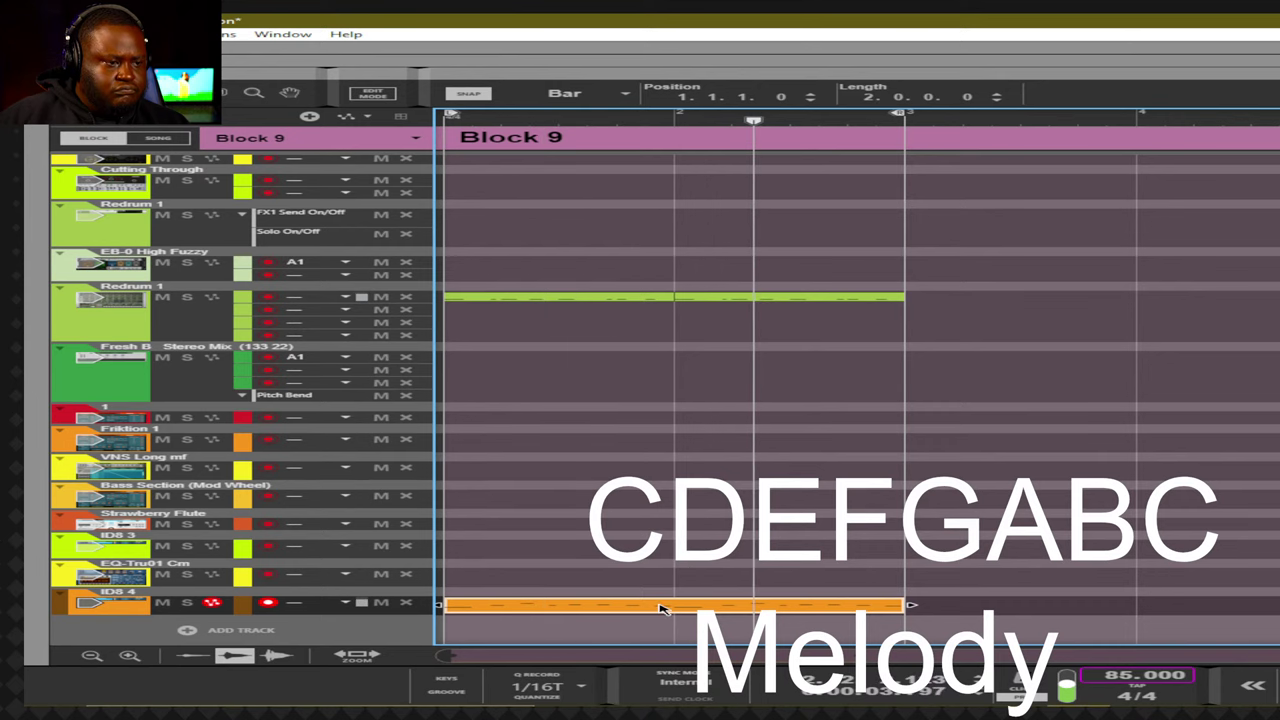
Open the first Redrum 1 clip to examine its drum pattern, close it, and stop playback.
{"action": "double_click", "coordinate": [594, 297]}
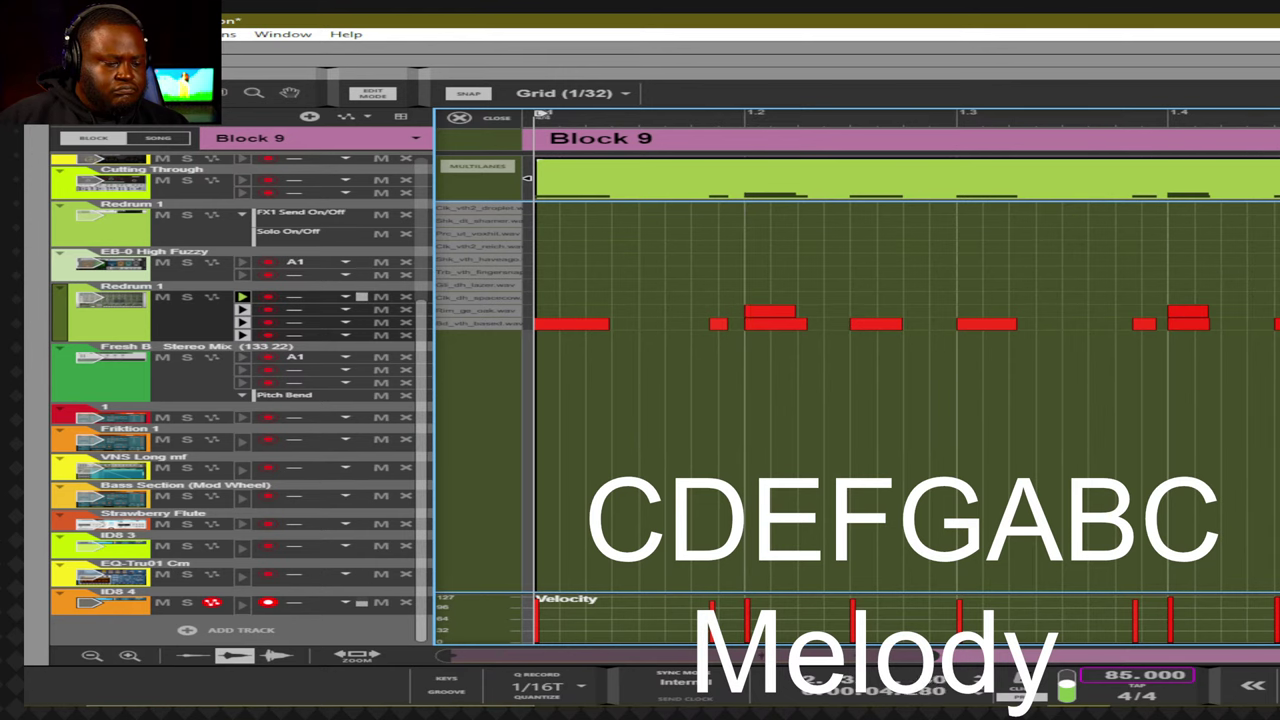
{"action": "key", "text": "Escape"}
{"action": "key", "text": "space"}
Try other instrument tracks including Friktion 1 and Chubby, and record-enable the ACCBASS track for a bass part.
{"action": "left_click", "coordinate": [262, 546]}
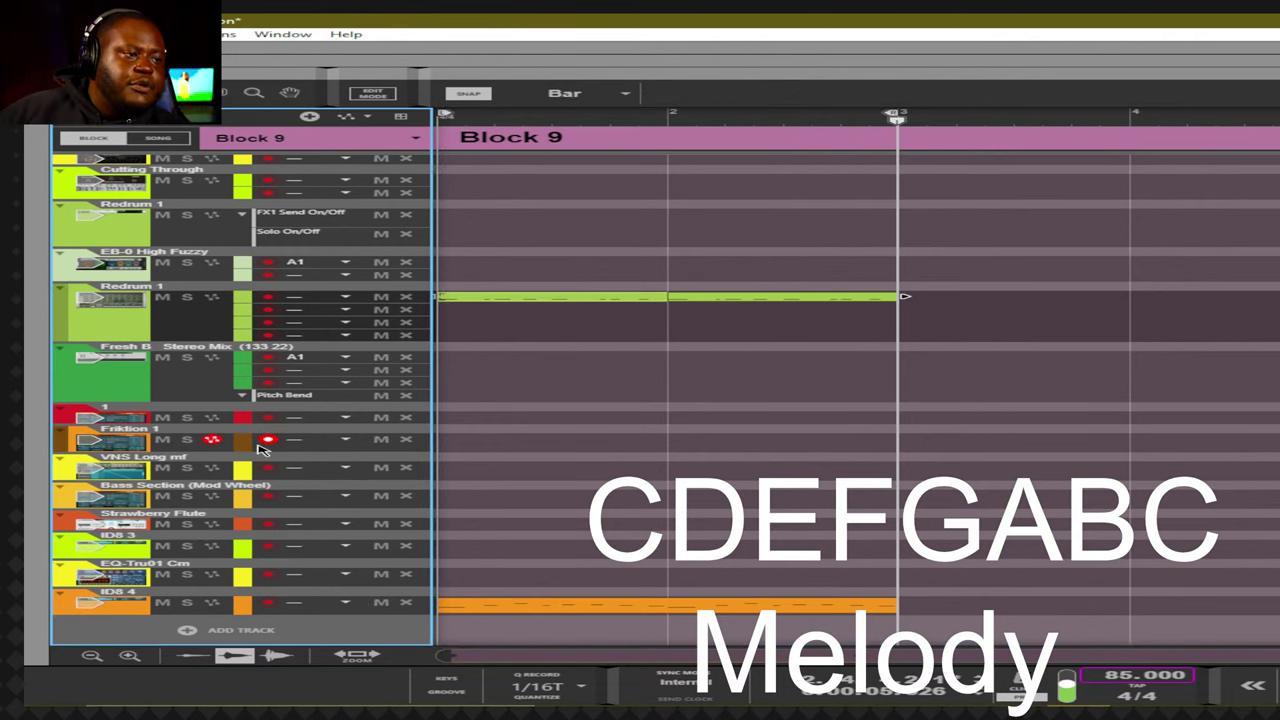
{"action": "scroll", "coordinate": [232, 440], "scroll_direction": "up", "scroll_amount": 5}
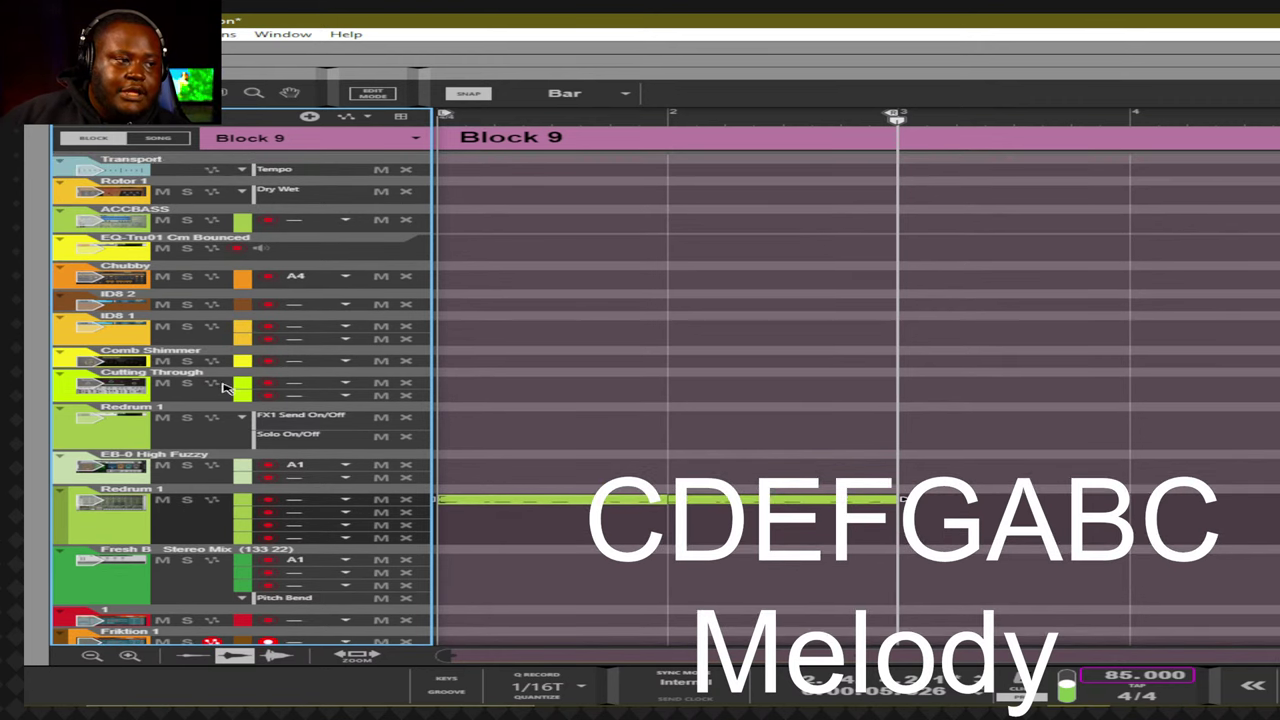
{"action": "left_click", "coordinate": [269, 306]}
{"action": "left_click", "coordinate": [269, 278]}
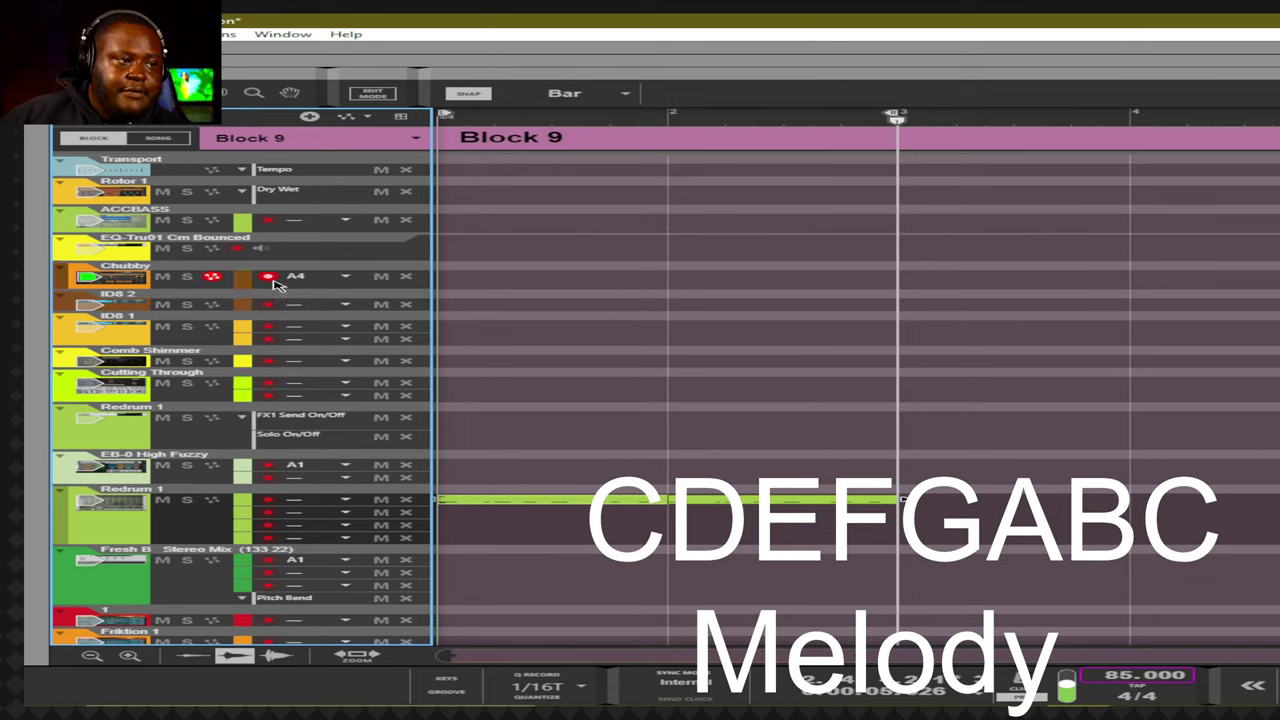
{"action": "left_click", "coordinate": [268, 220]}
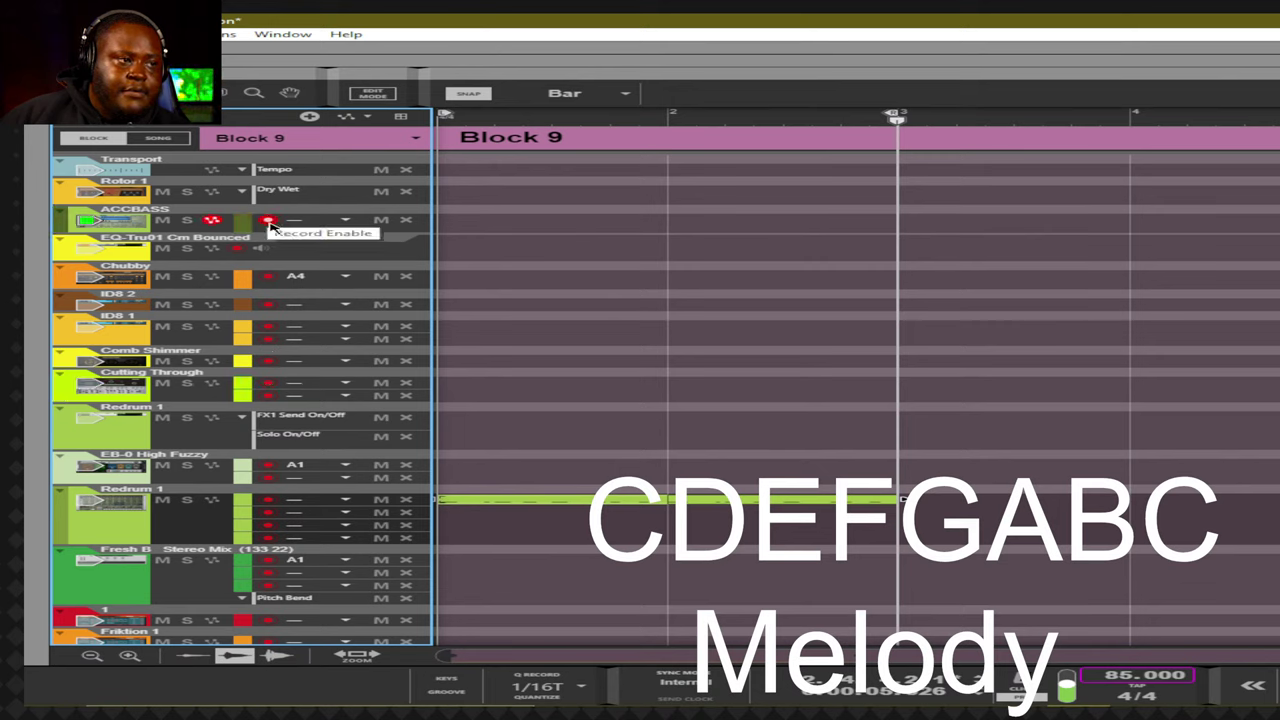
{"action": "key", "text": "space"}
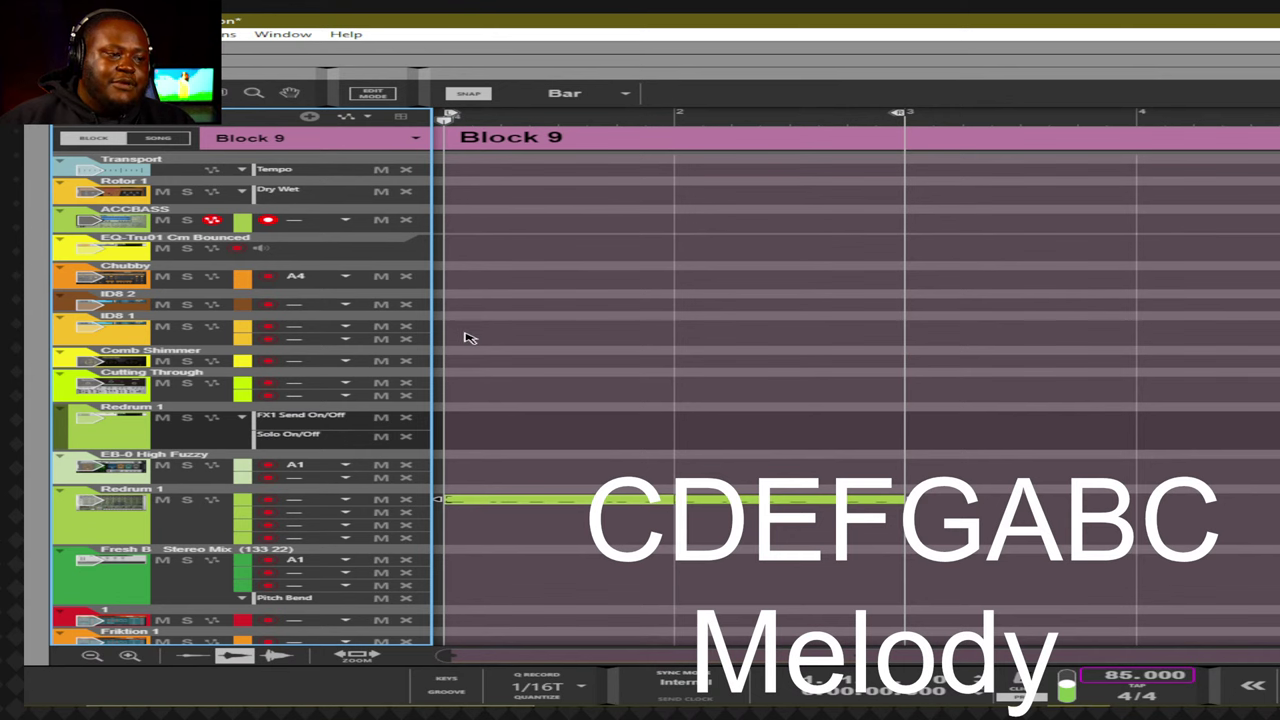
Draw an empty two-bar clip on the ACCBASS track, starting at bar 1 and ending at bar 3.
{"action": "key", "text": "ctrl+e"}
{"action": "key", "text": "Down"}
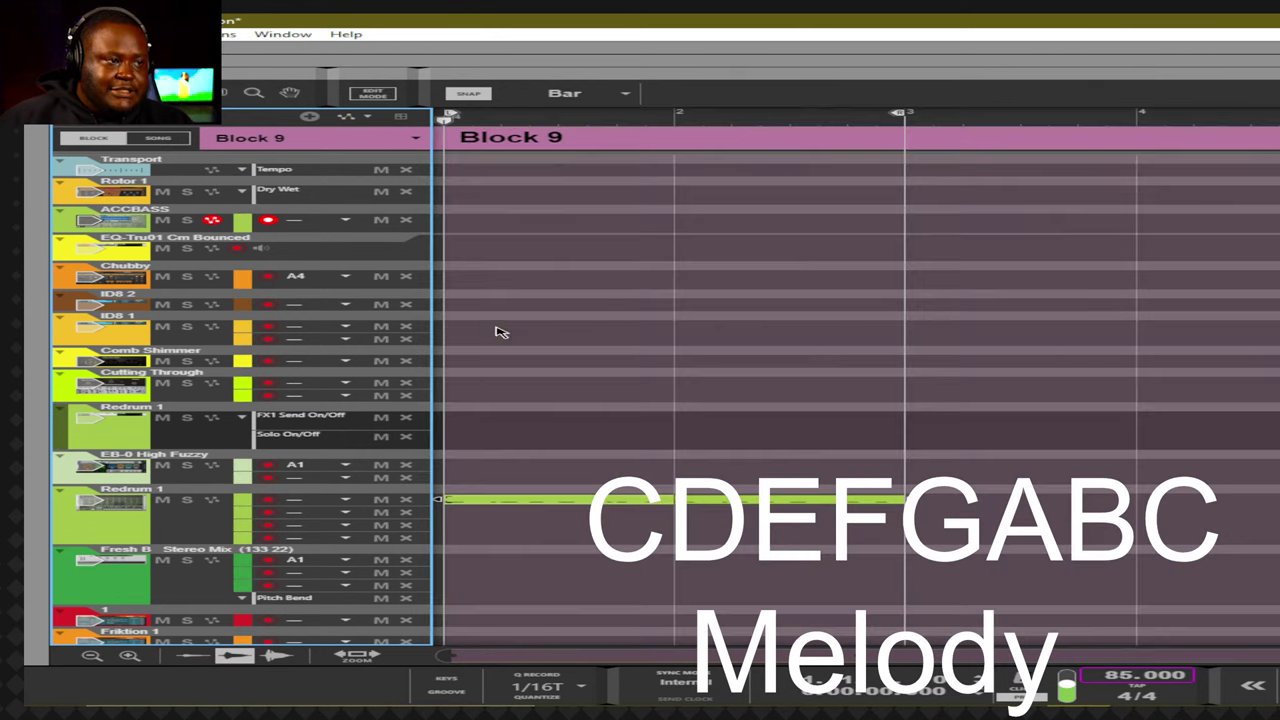
{"action": "left_click_drag", "start_coordinate": [463, 220], "coordinate": [760, 223]}
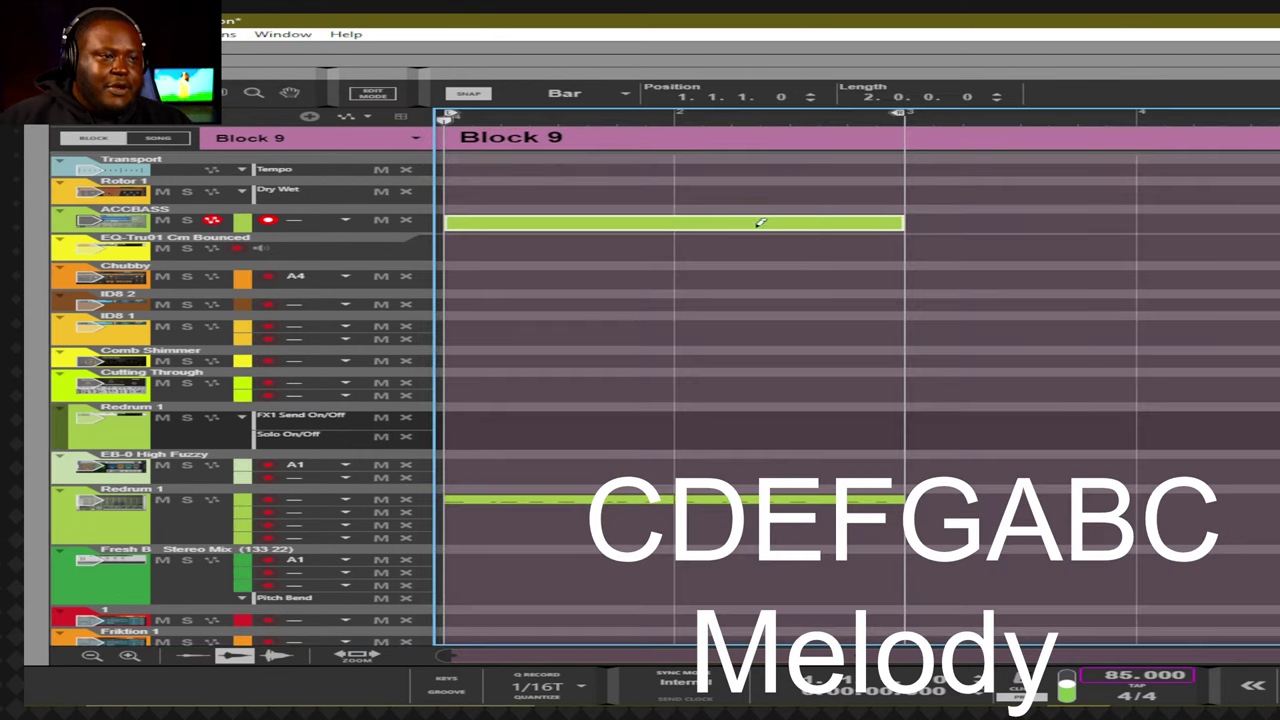
Copy all the melody notes from the two-bar ID8 4 clip and return to the arrangement.
{"action": "double_click", "coordinate": [810, 226]}
{"action": "key", "text": "ctrl+e"}
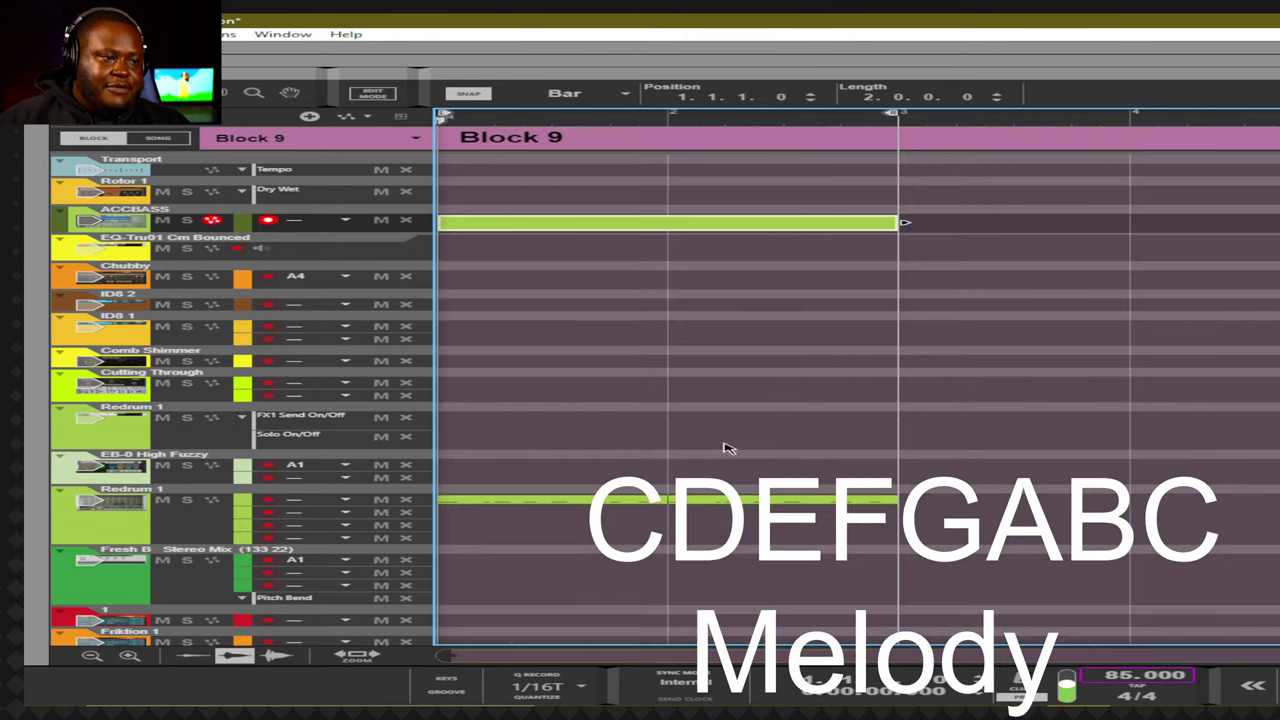
{"action": "scroll", "coordinate": [770, 400], "scroll_direction": "down", "scroll_amount": 5}
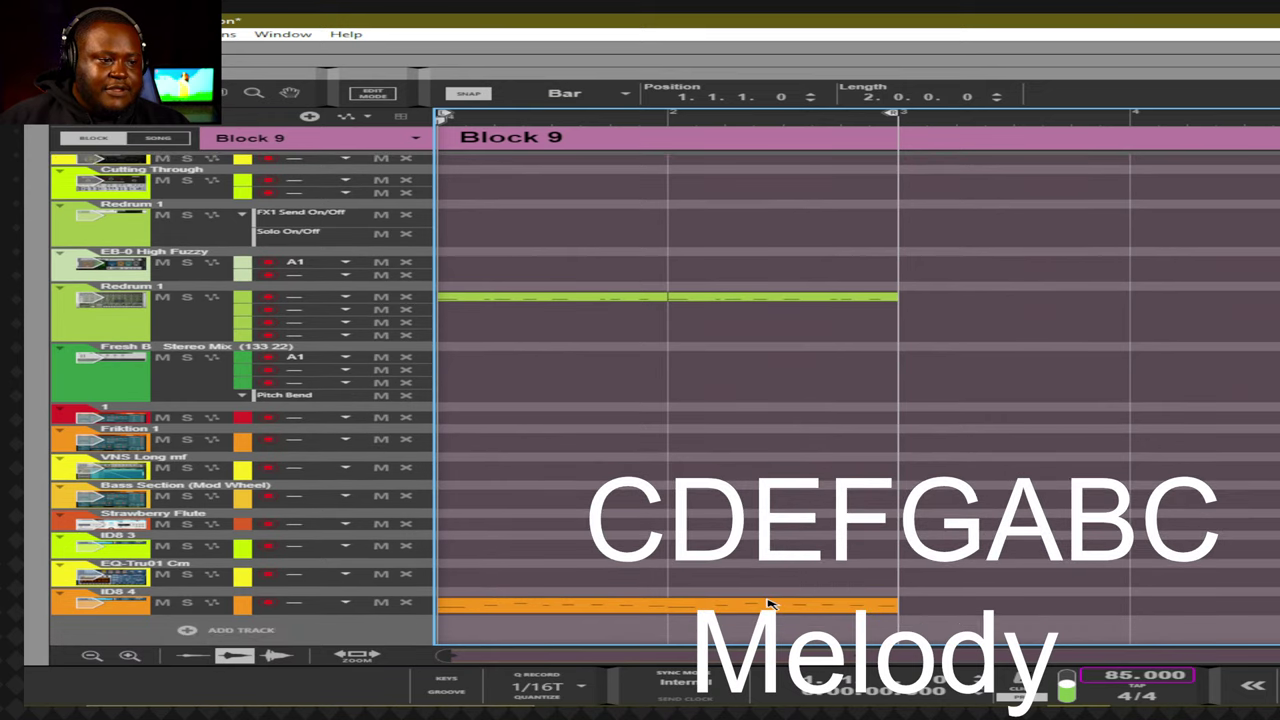
{"action": "double_click", "coordinate": [770, 604]}
{"action": "key", "text": "ctrl+e"}
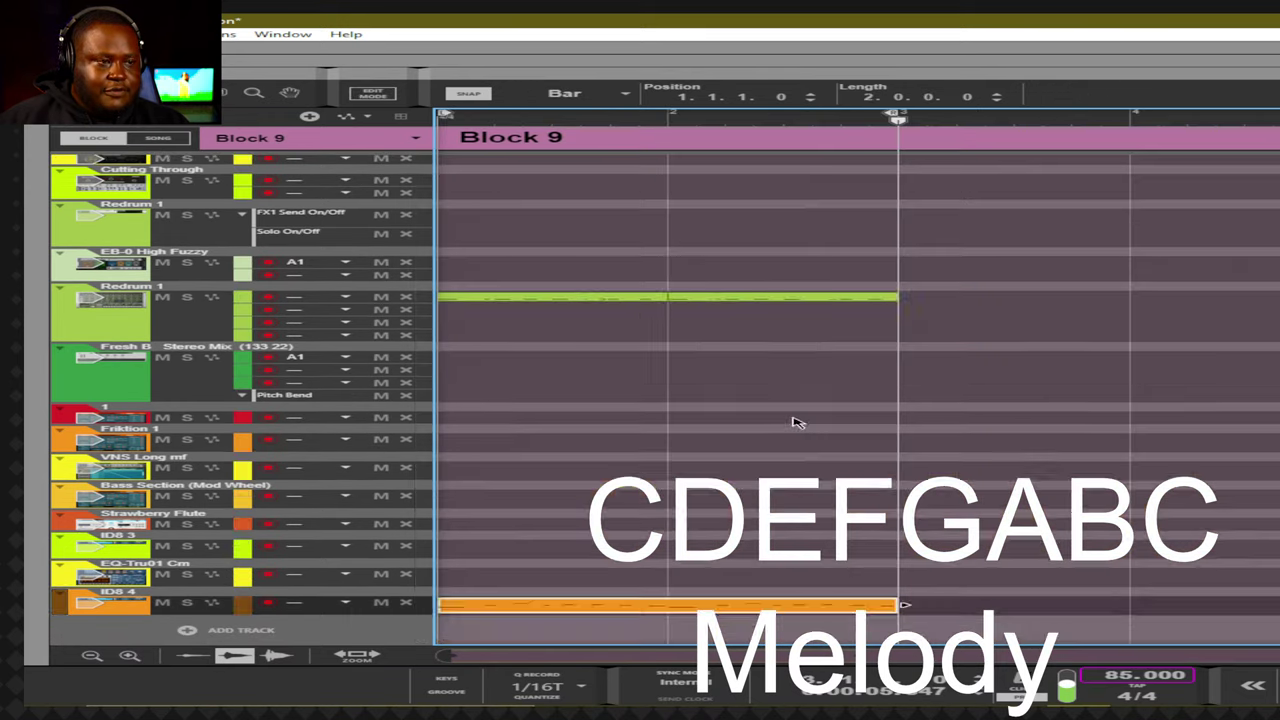
Paste the copied melody notes into the empty ACCBASS clip from position 1.1.1.0 while the block plays.
{"action": "scroll", "coordinate": [778, 362], "scroll_direction": "up", "scroll_amount": 5}
{"action": "double_click", "coordinate": [653, 228]}
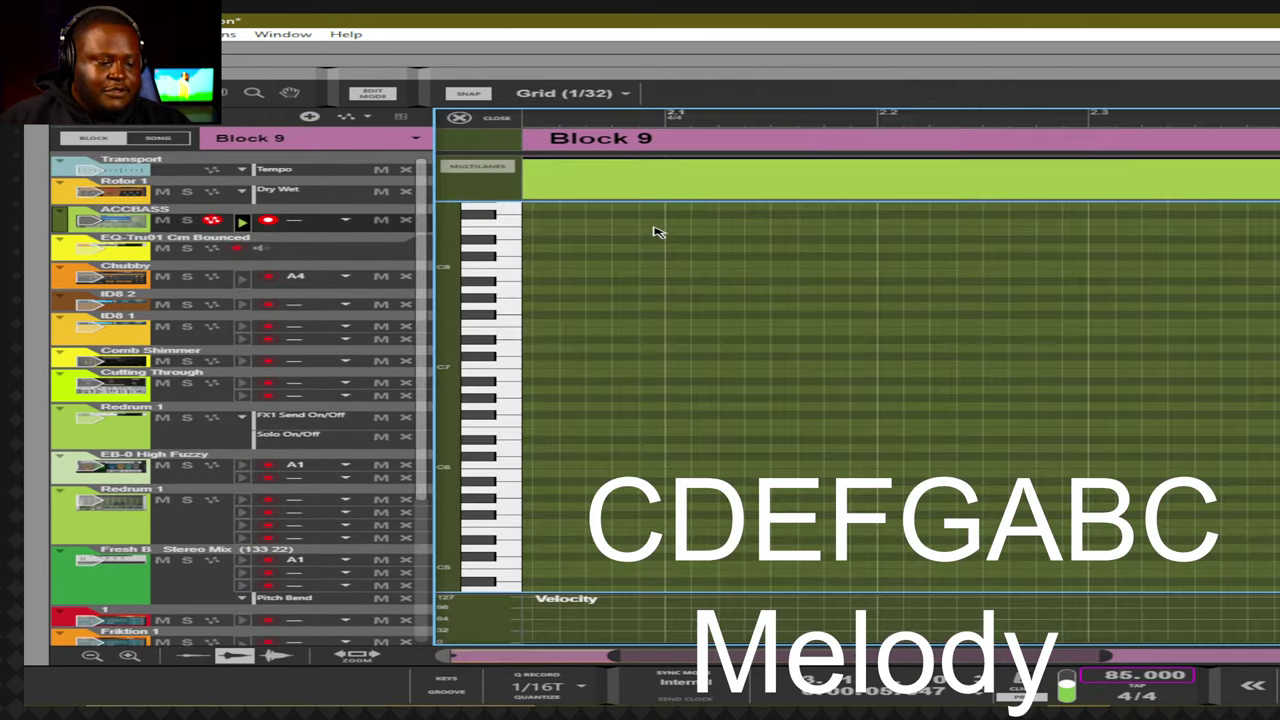
{"action": "key", "text": "shift+Return"}
{"action": "key", "text": "space"}
{"action": "scroll", "coordinate": [798, 412], "scroll_direction": "down", "scroll_amount": 2}
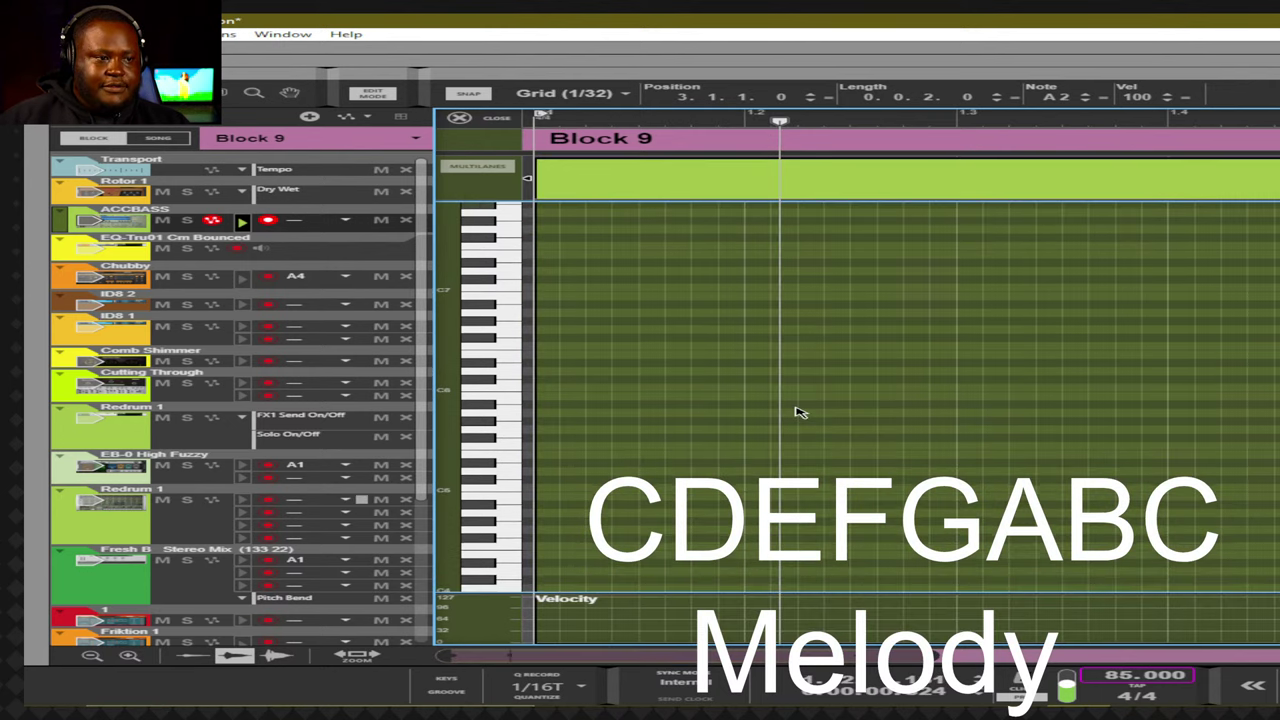
{"action": "scroll", "coordinate": [800, 412], "scroll_direction": "down", "scroll_amount": 5}
{"action": "key", "text": "ctrl+v"}
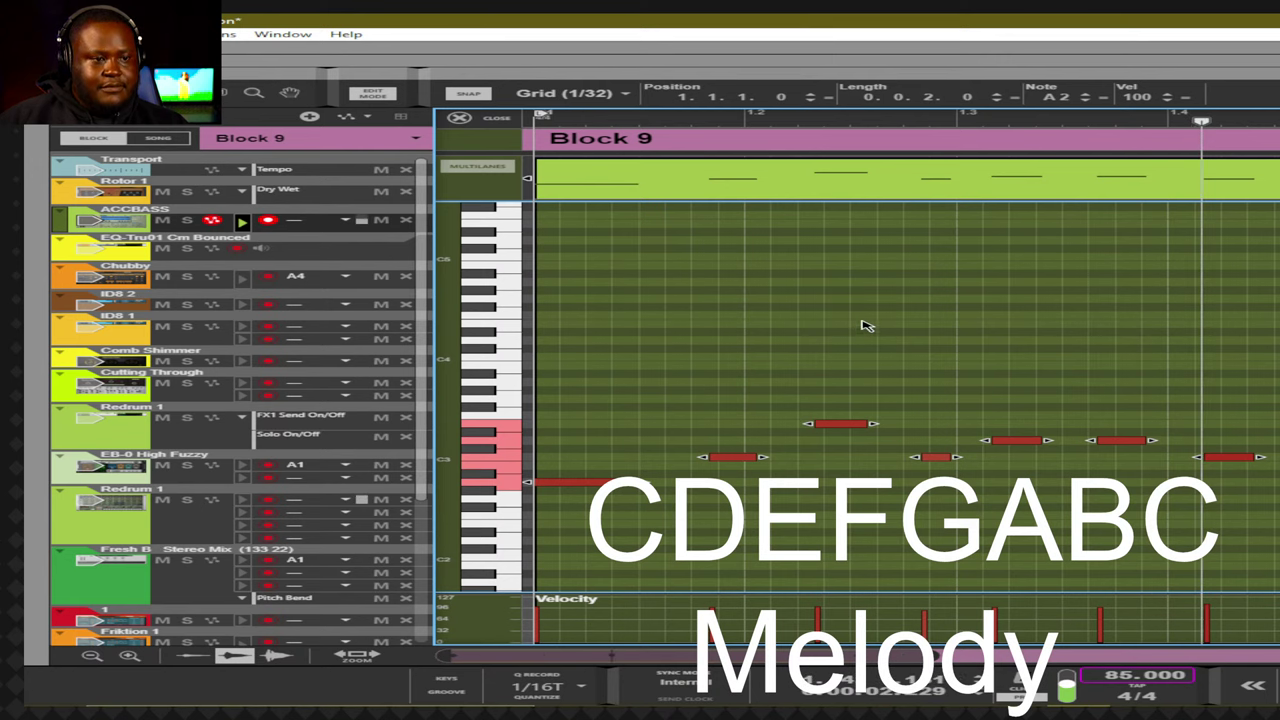
Transpose all the pasted ACCBASS notes down one octave, with the first note on A1, and deselect them.
{"action": "scroll", "coordinate": [840, 310], "scroll_direction": "down", "scroll_amount": 3}
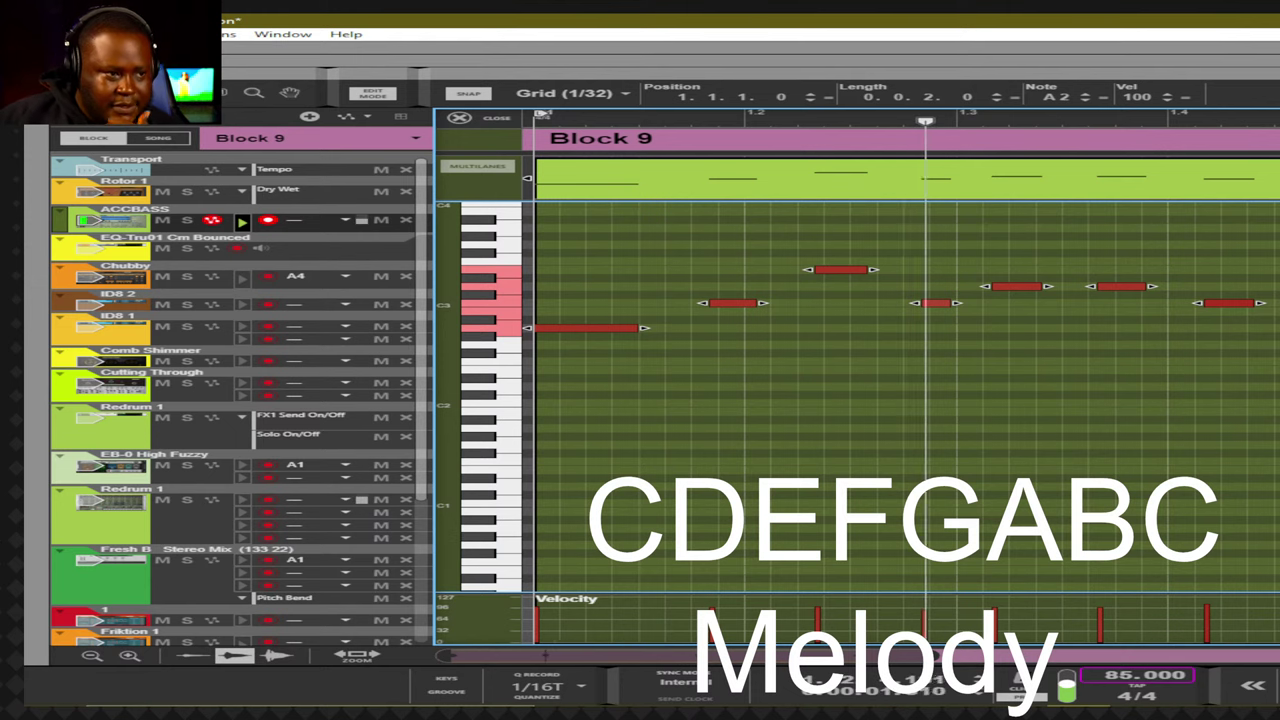
{"action": "key", "text": "Escape"}
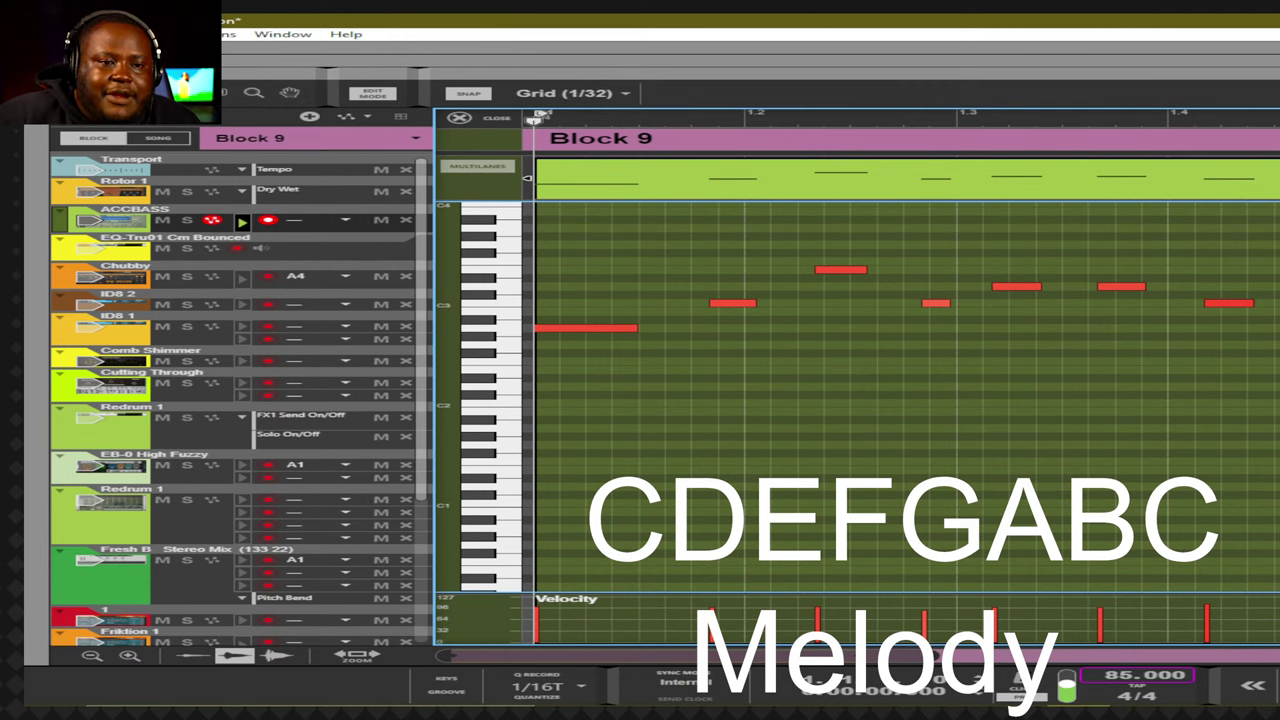
{"action": "left_click_drag", "start_coordinate": [912, 262], "coordinate": [626, 231]}
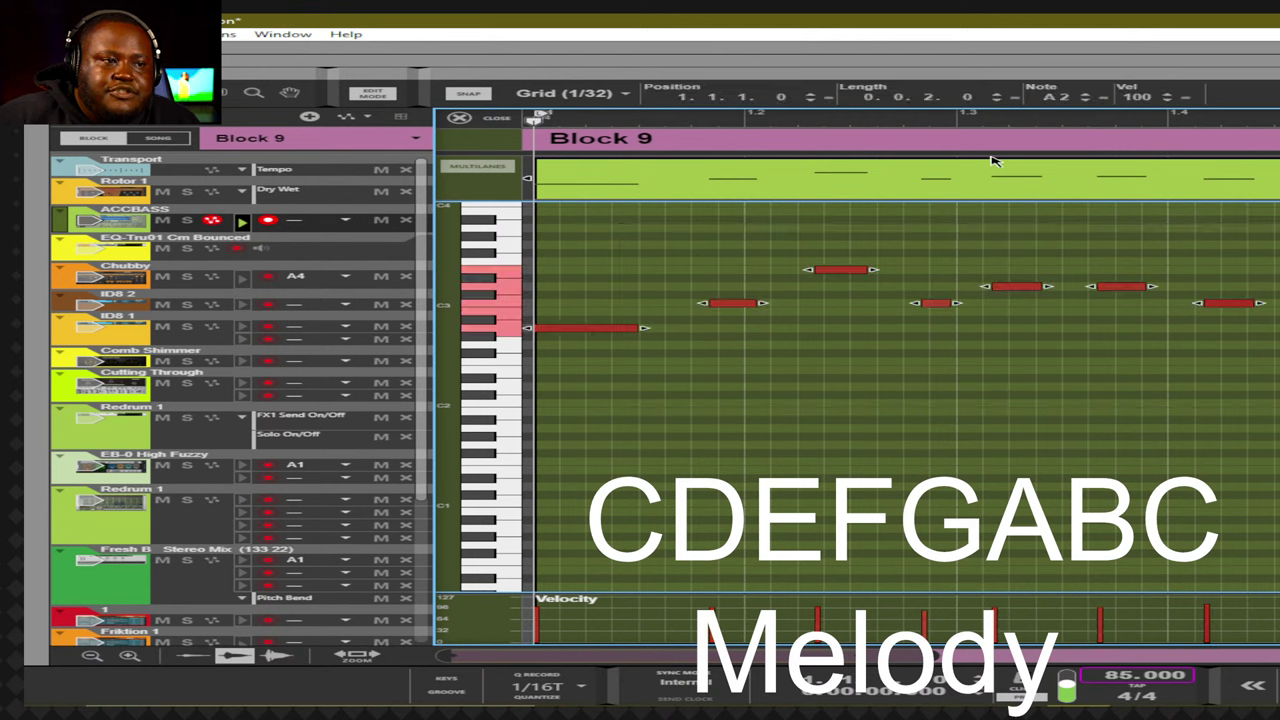
{"action": "key", "text": "Return"}
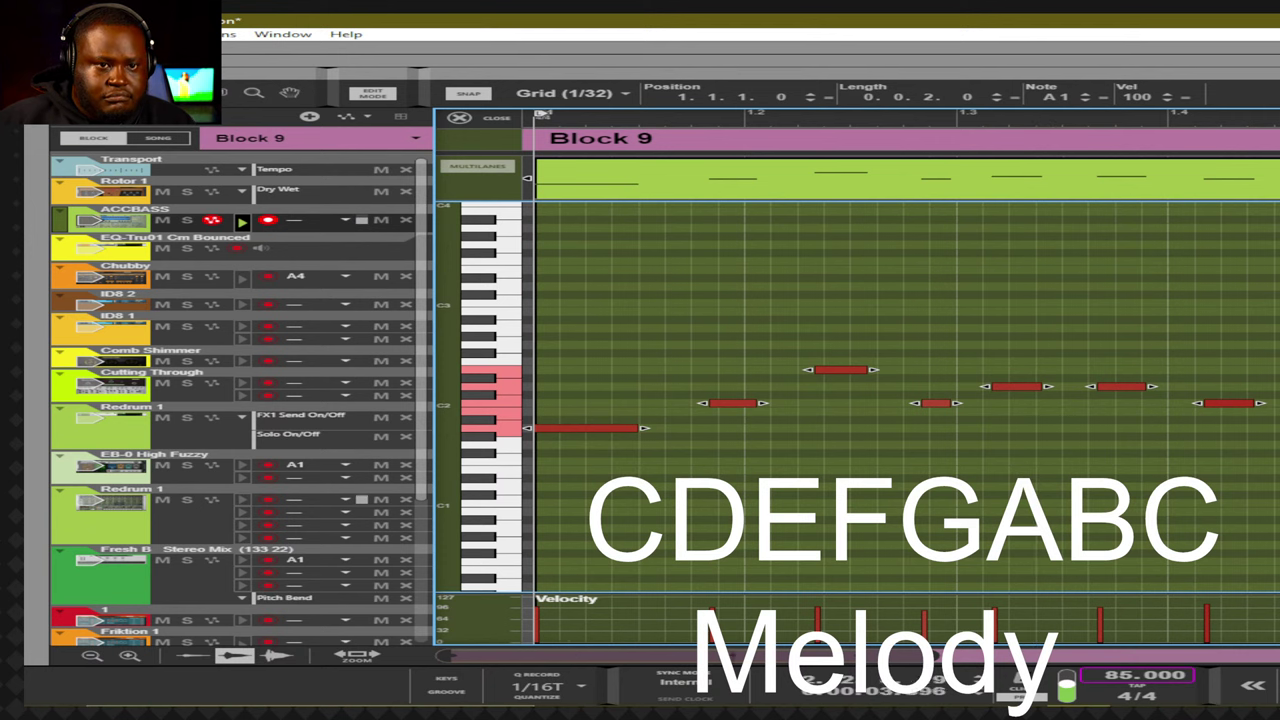
{"action": "key", "text": "Escape"}
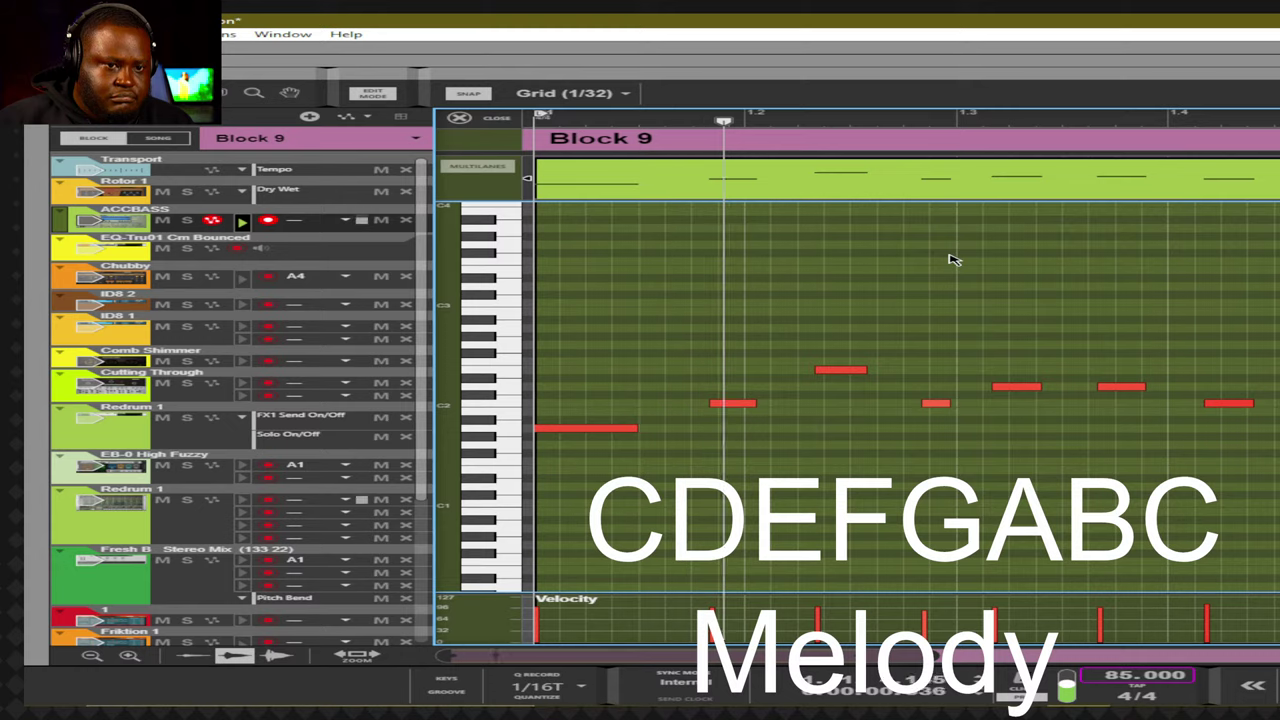
Close the ACCBASS clip and set the arrangement's snap value to Bar.
{"action": "key", "text": "ctrl+e"}
{"action": "left_click", "coordinate": [566, 93]}
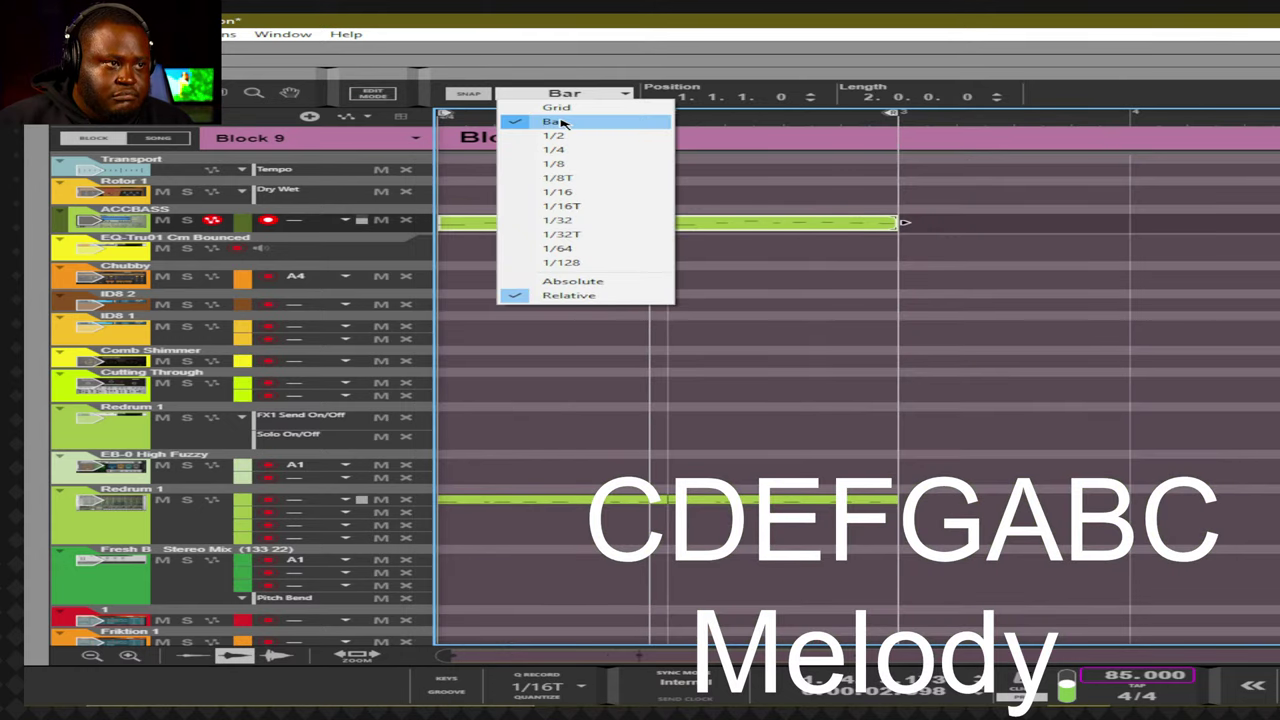
{"action": "left_click", "coordinate": [563, 123]}
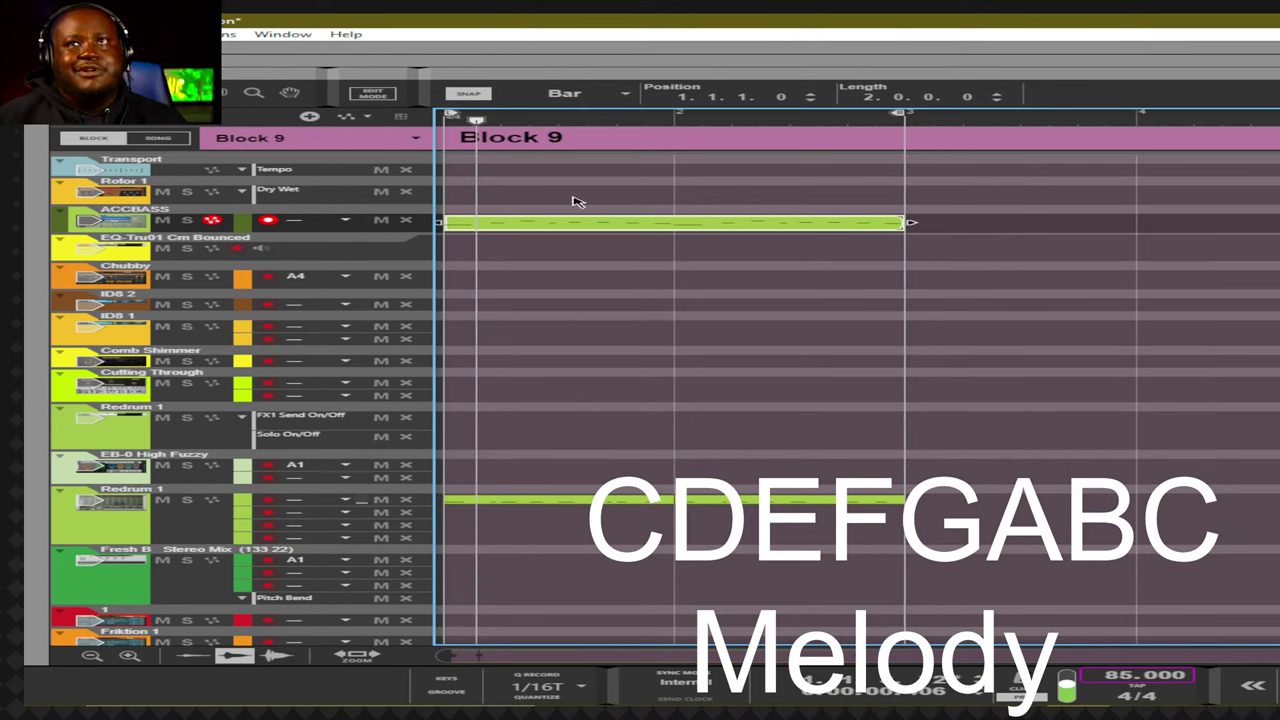
Reopen the ACCBASS clip and delete the pasted notes that follow the opening A1 note in bar 1.
{"action": "double_click", "coordinate": [604, 224]}
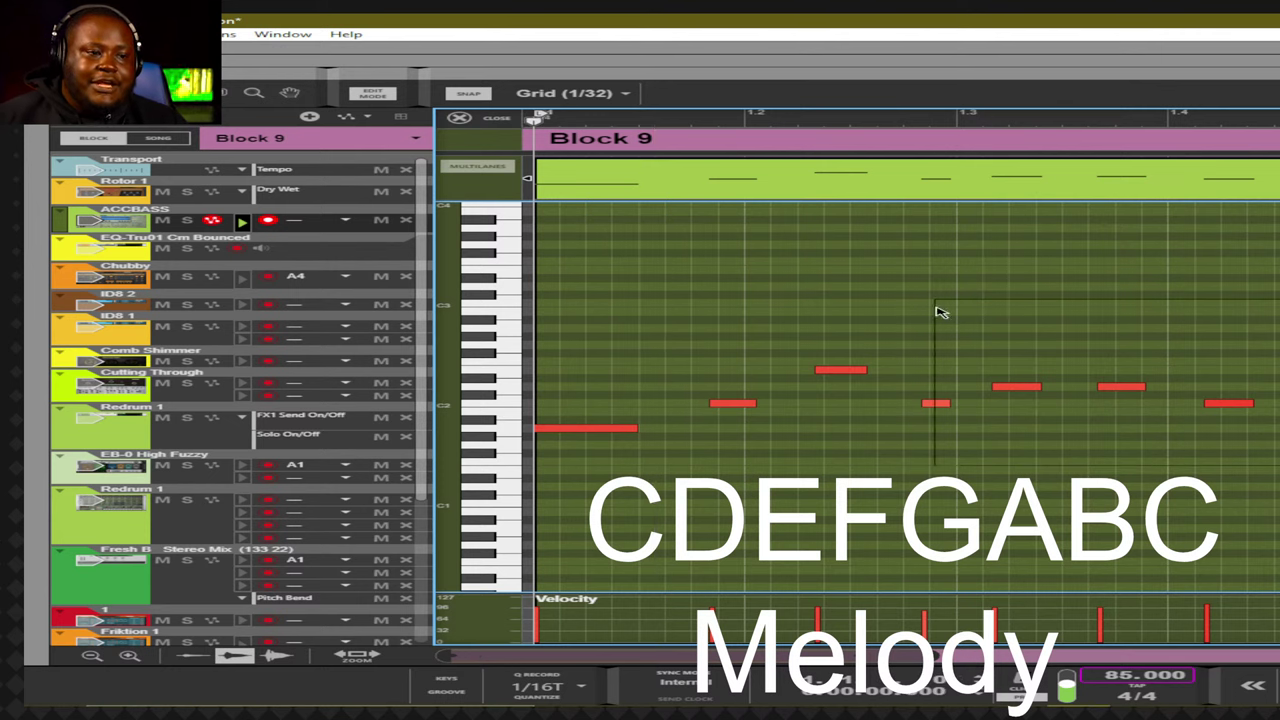
{"action": "left_click_drag", "start_coordinate": [940, 312], "coordinate": [723, 280]}
{"action": "key", "text": "Delete"}
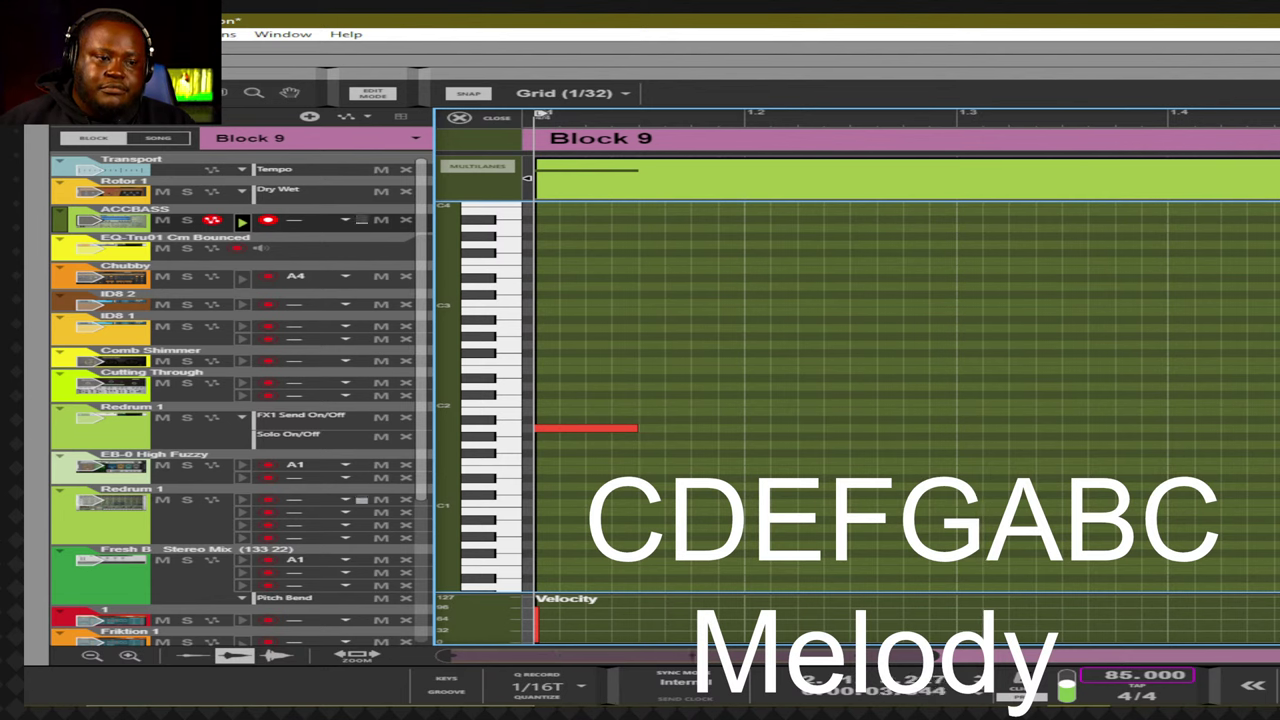
Lengthen the opening A1 bass note to 0.1.0.0 and play the block to hear it.
{"action": "left_click", "coordinate": [586, 428]}
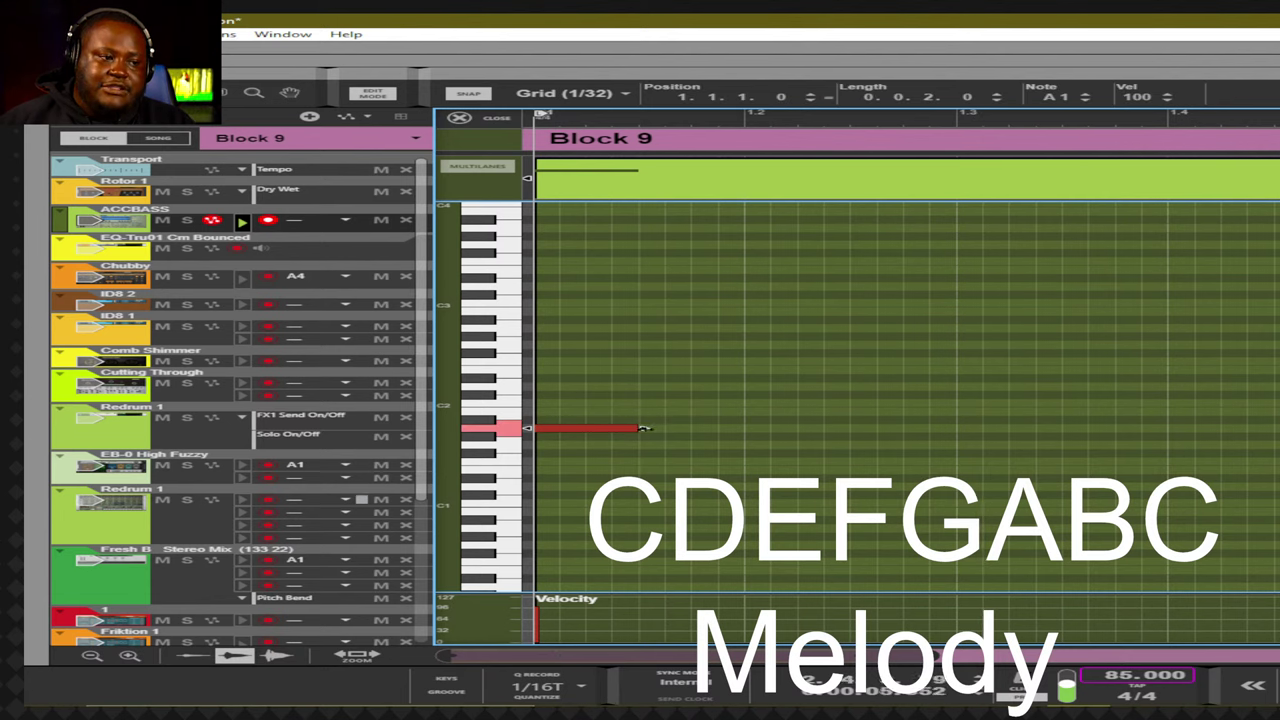
{"action": "left_click_drag", "start_coordinate": [645, 428], "coordinate": [735, 443]}
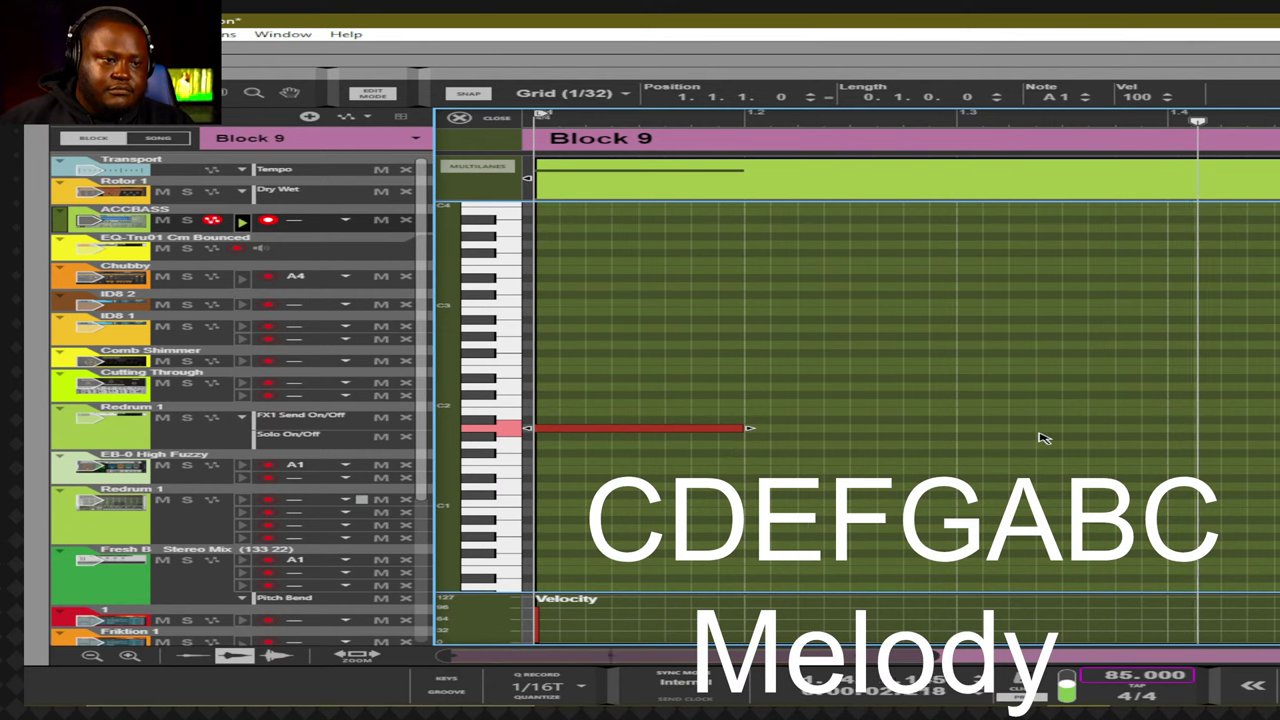
{"action": "left_click", "coordinate": [1226, 428]}
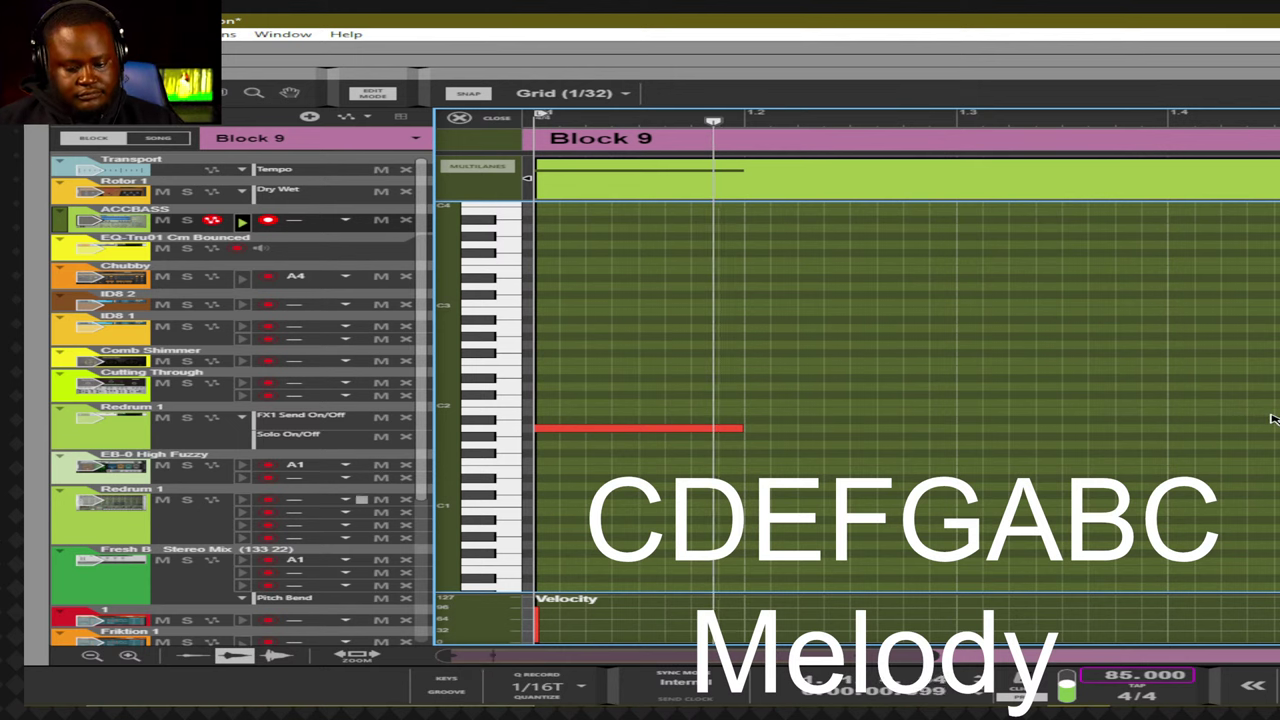
{"action": "key", "text": "space"}
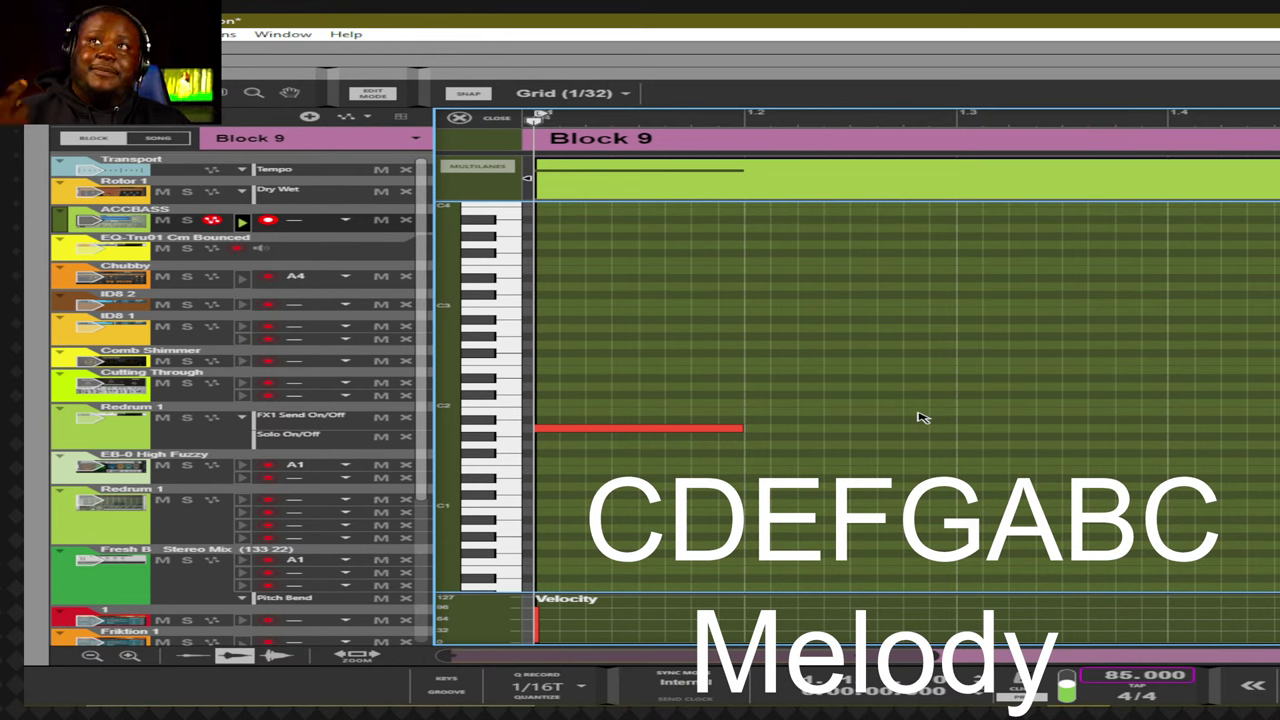
{"action": "key", "text": "space"}
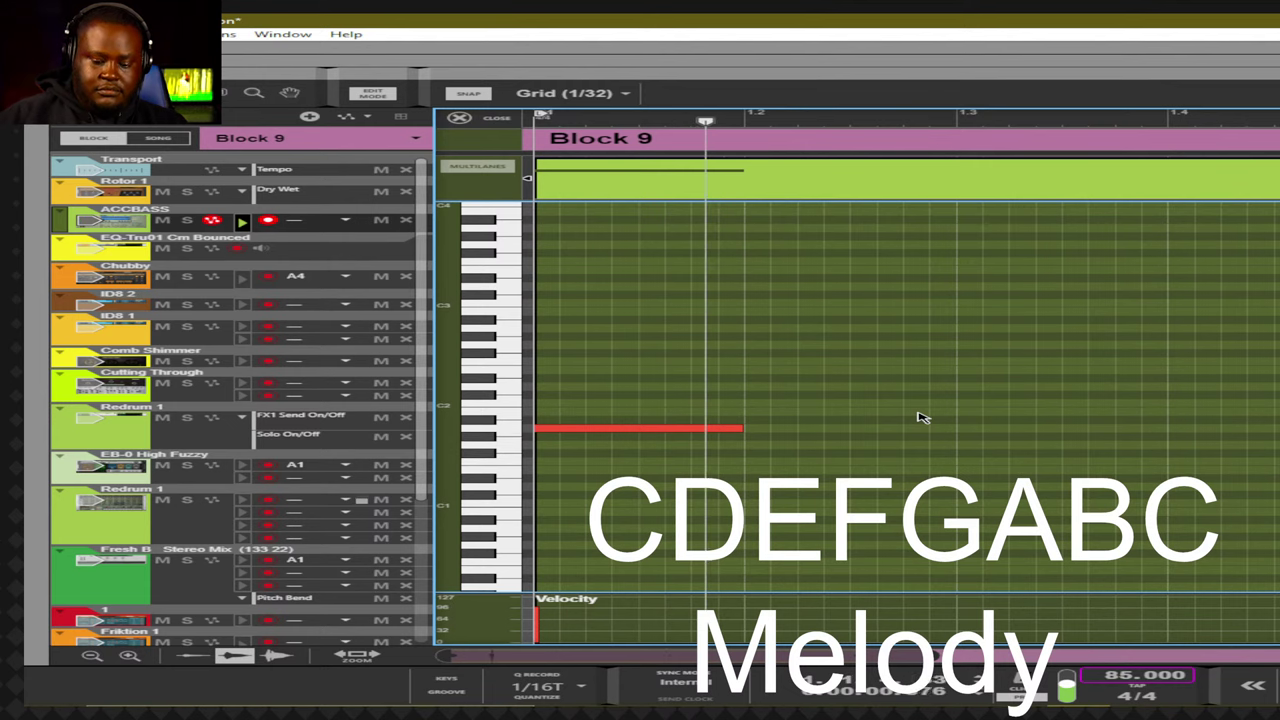
{"action": "key", "text": "ctrl+Return"}
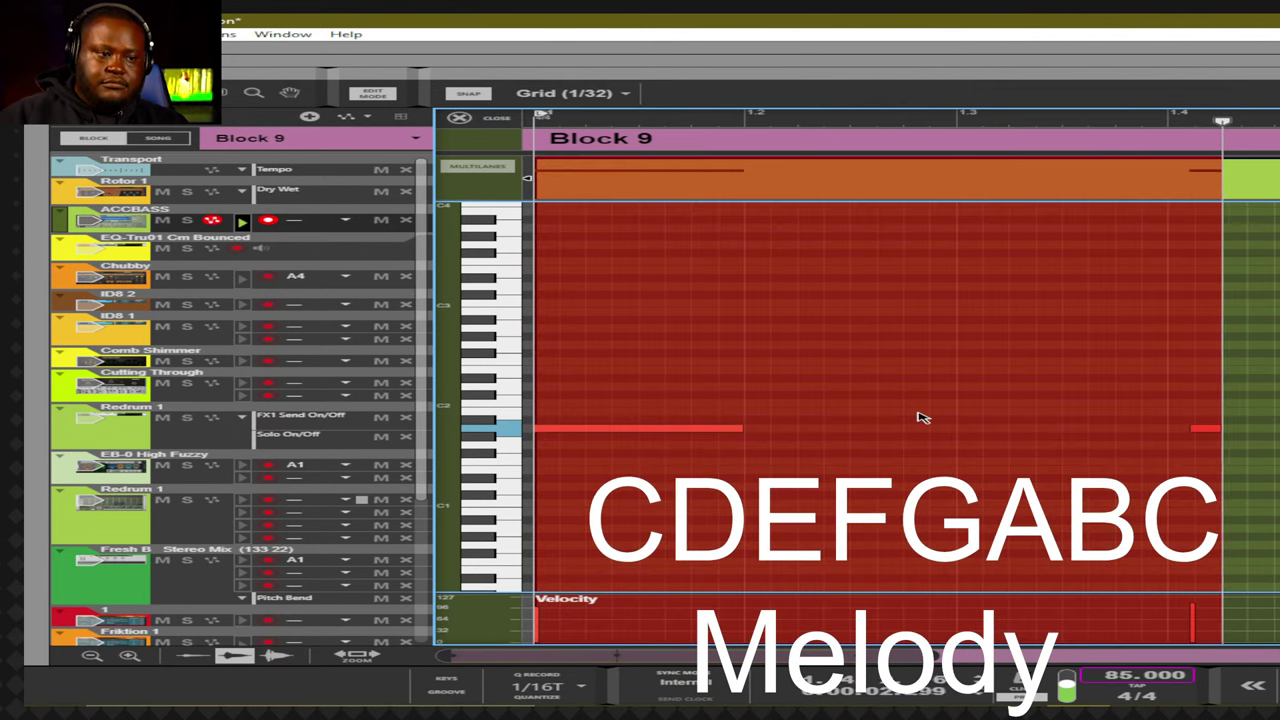
{"action": "key", "text": "space"}
{"action": "key", "text": "ctrl+z"}
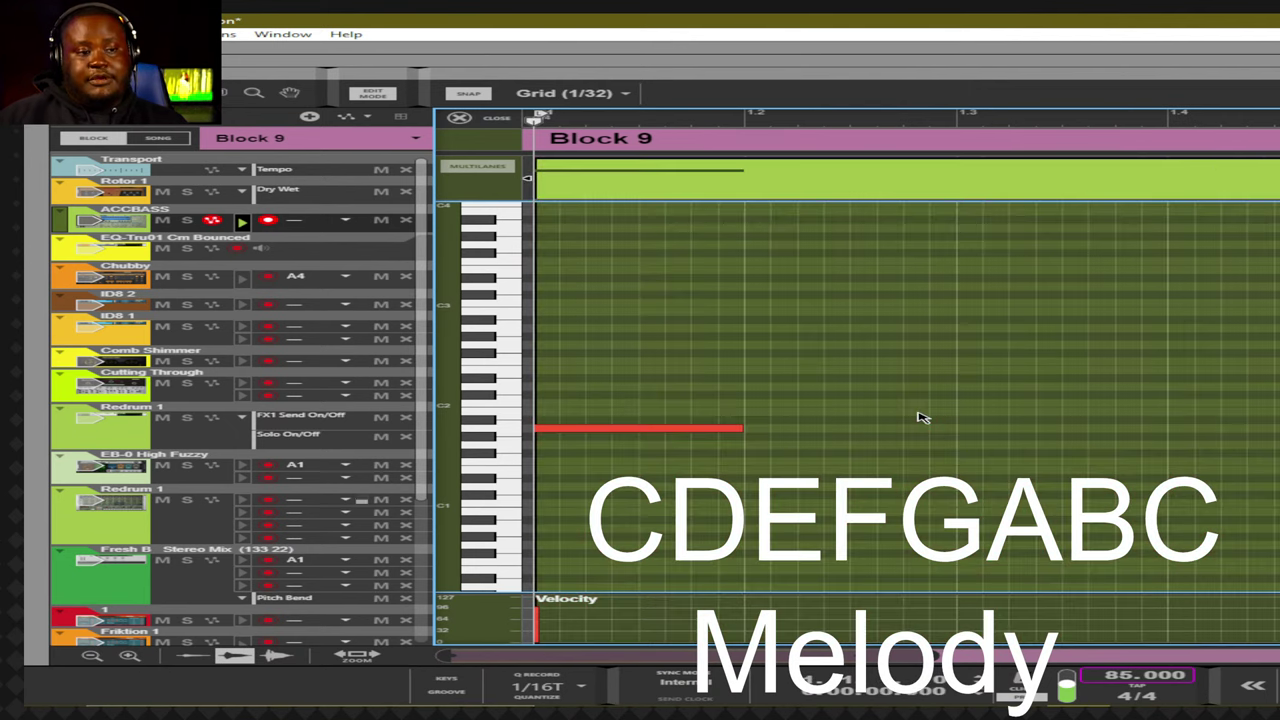
Record a bass take in the ACCBASS clip with G1 near beat 1.4 and C2 near beat 2.4, and play it back.
{"action": "key", "text": "ctrl+Return"}
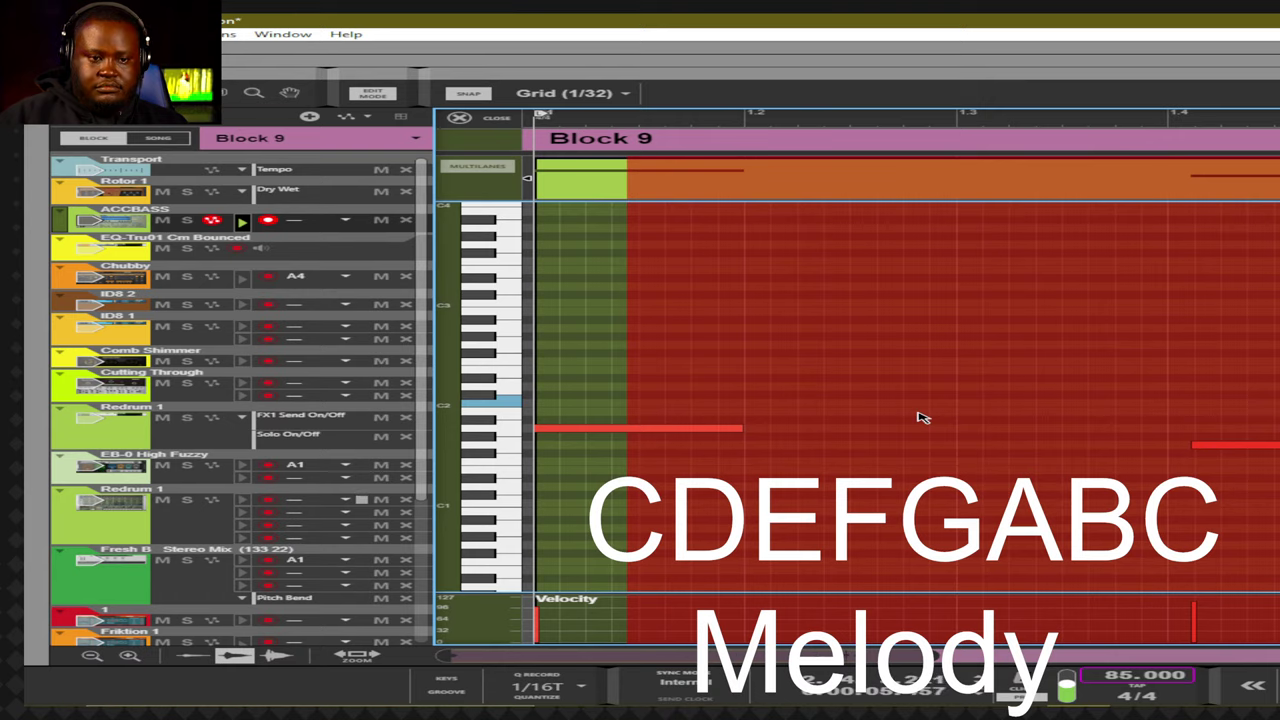
{"action": "key", "text": "space"}
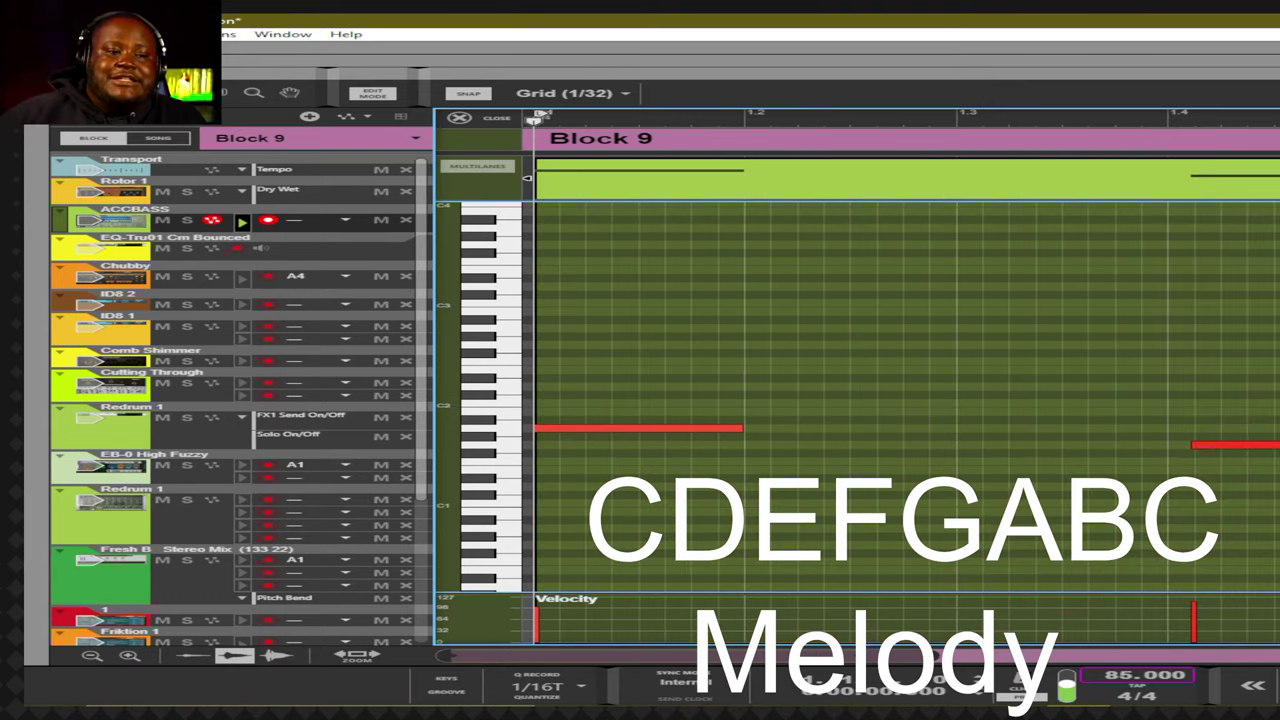
{"action": "left_click", "coordinate": [1184, 445]}
{"action": "key", "text": "Escape"}
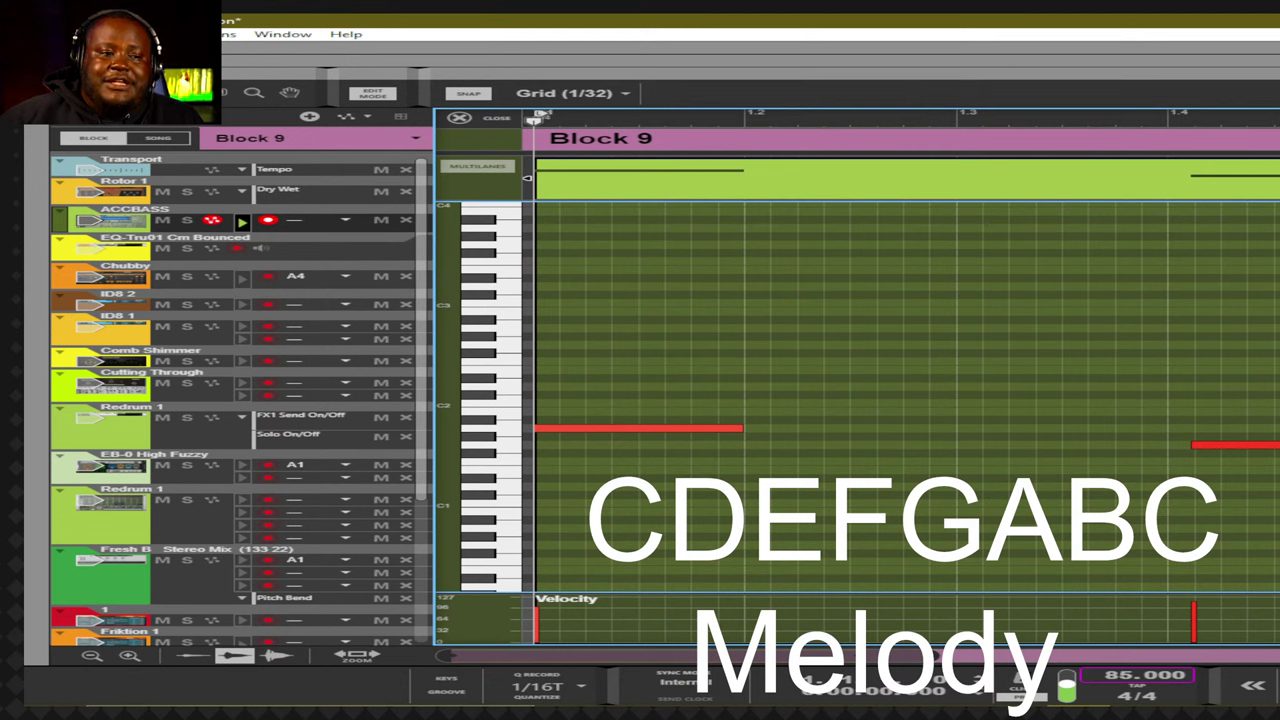
{"action": "key", "text": "space"}
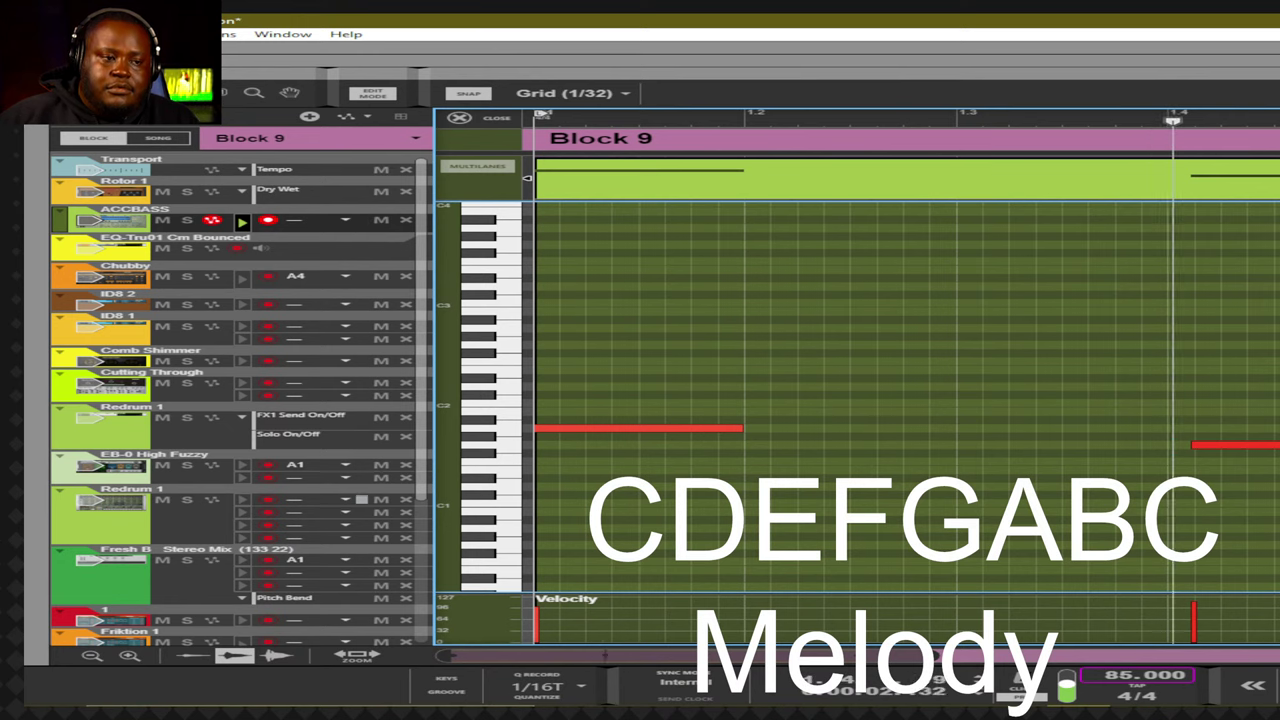
Shorten the recorded G1 note near beat 1.4, follow it with a C2 note at 1.4.3.101, and return playback to bar 1.
{"action": "left_click", "coordinate": [1185, 445]}
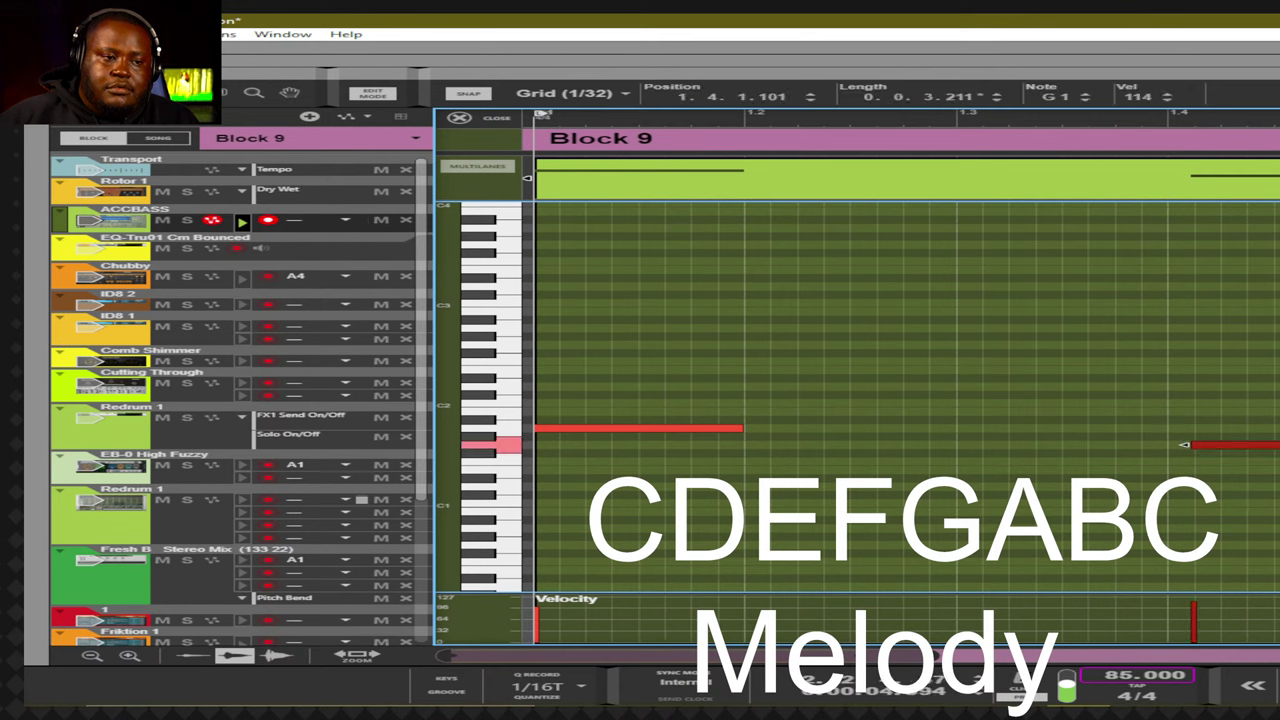
{"action": "left_click_drag", "start_coordinate": [1184, 445], "coordinate": [1279, 403]}
{"action": "left_click", "coordinate": [1163, 120]}
{"action": "key", "text": "space"}
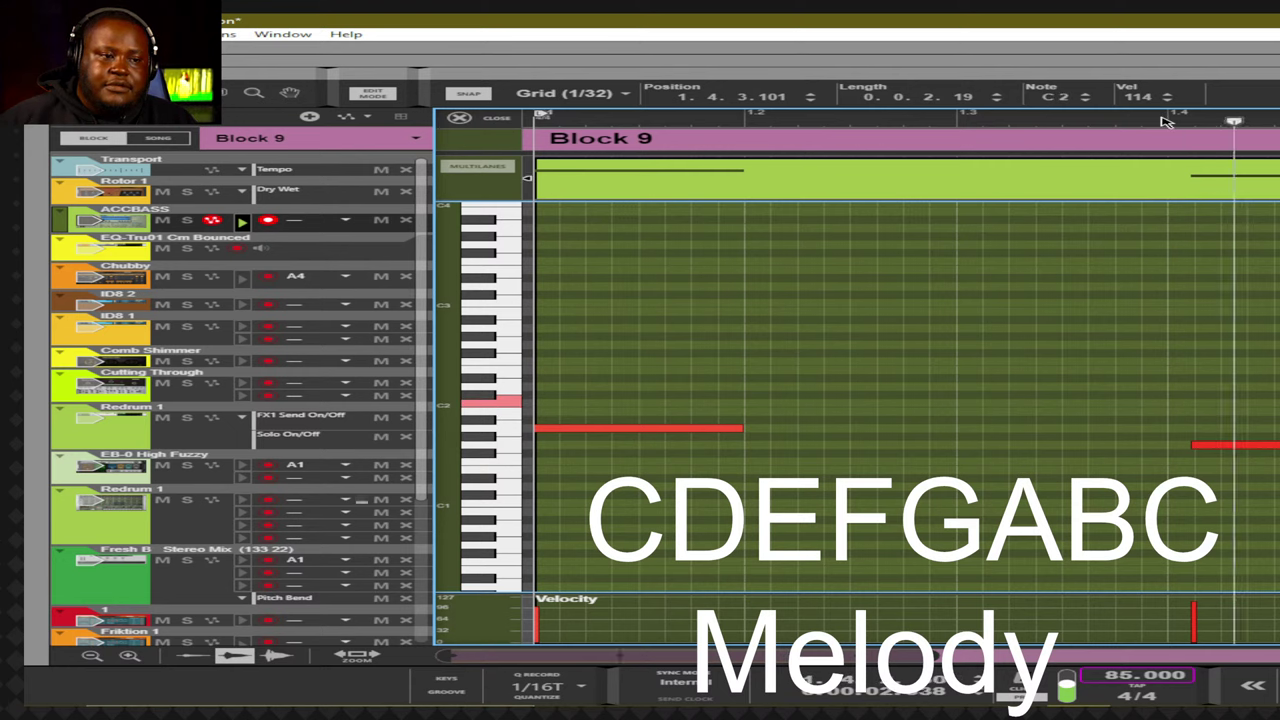
{"action": "left_click", "coordinate": [534, 119]}
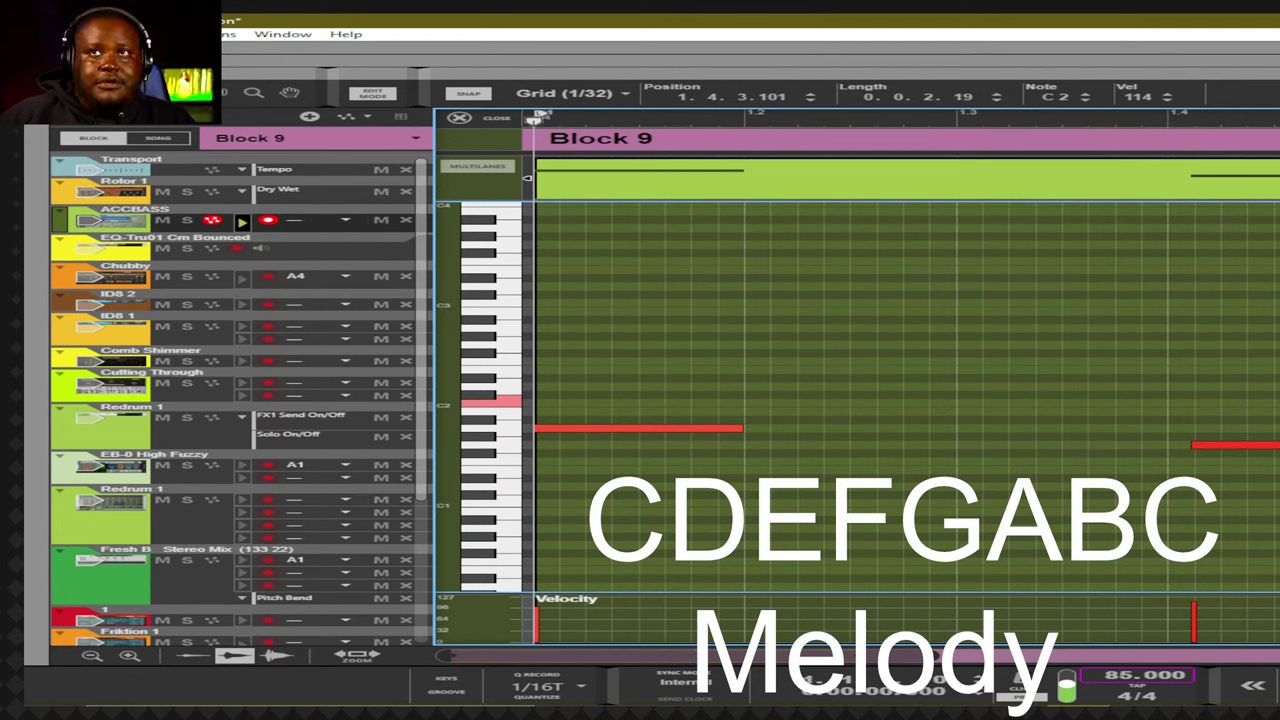
Play through the whole two-bar ACCBASS bass part to check it, and return to the arrangement.
{"action": "key", "text": "space"}
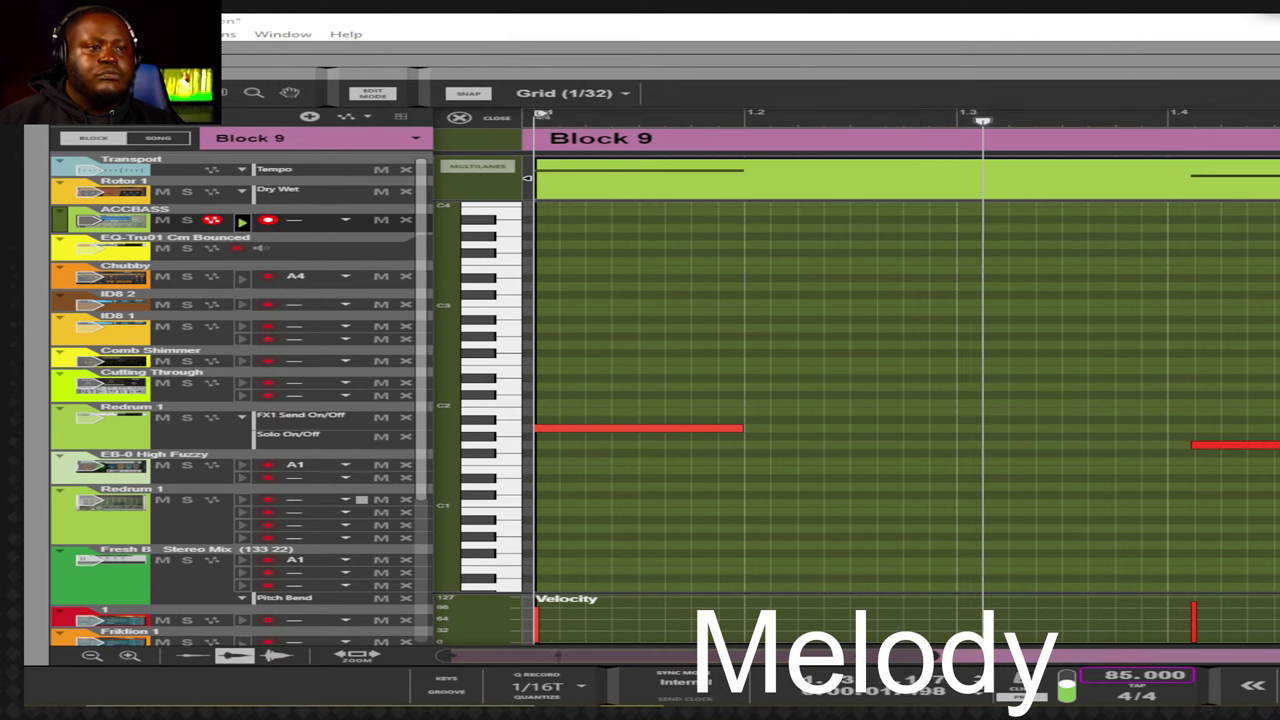
{"action": "left_click", "coordinate": [1037, 360]}
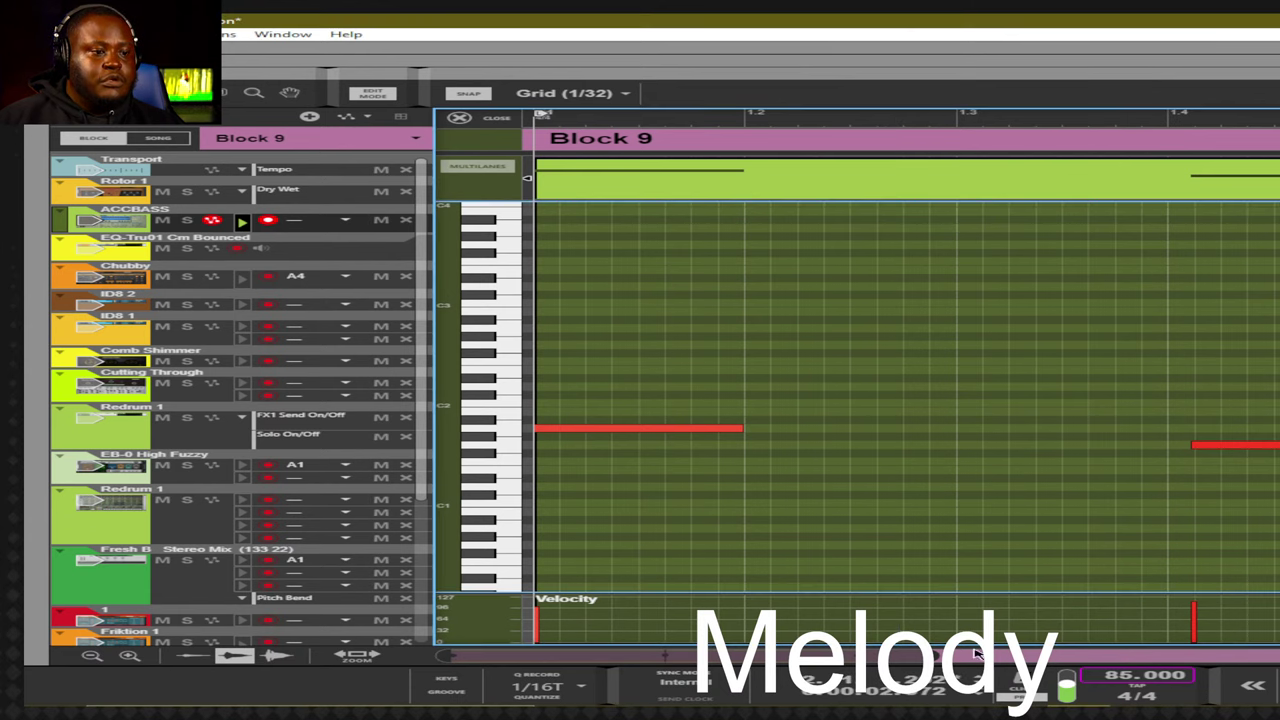
{"action": "left_click_drag", "start_coordinate": [936, 655], "coordinate": [1279, 655]}
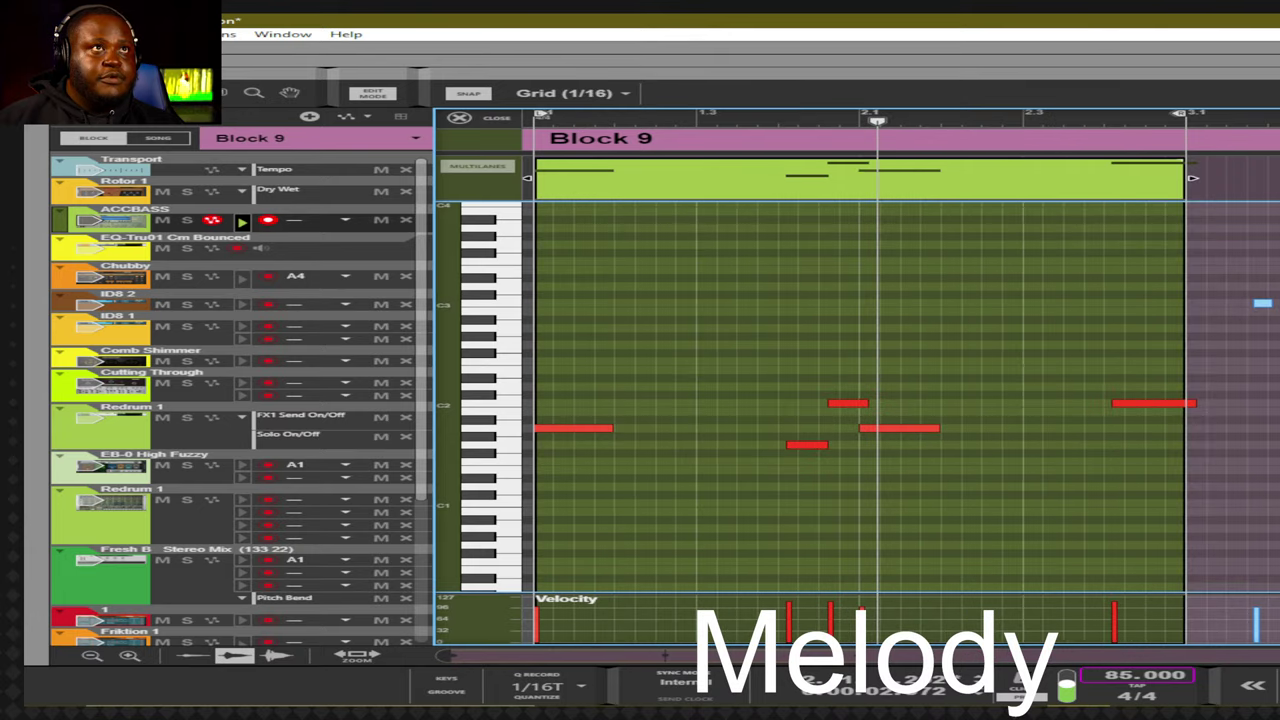
{"action": "key", "text": "ctrl+plus"}
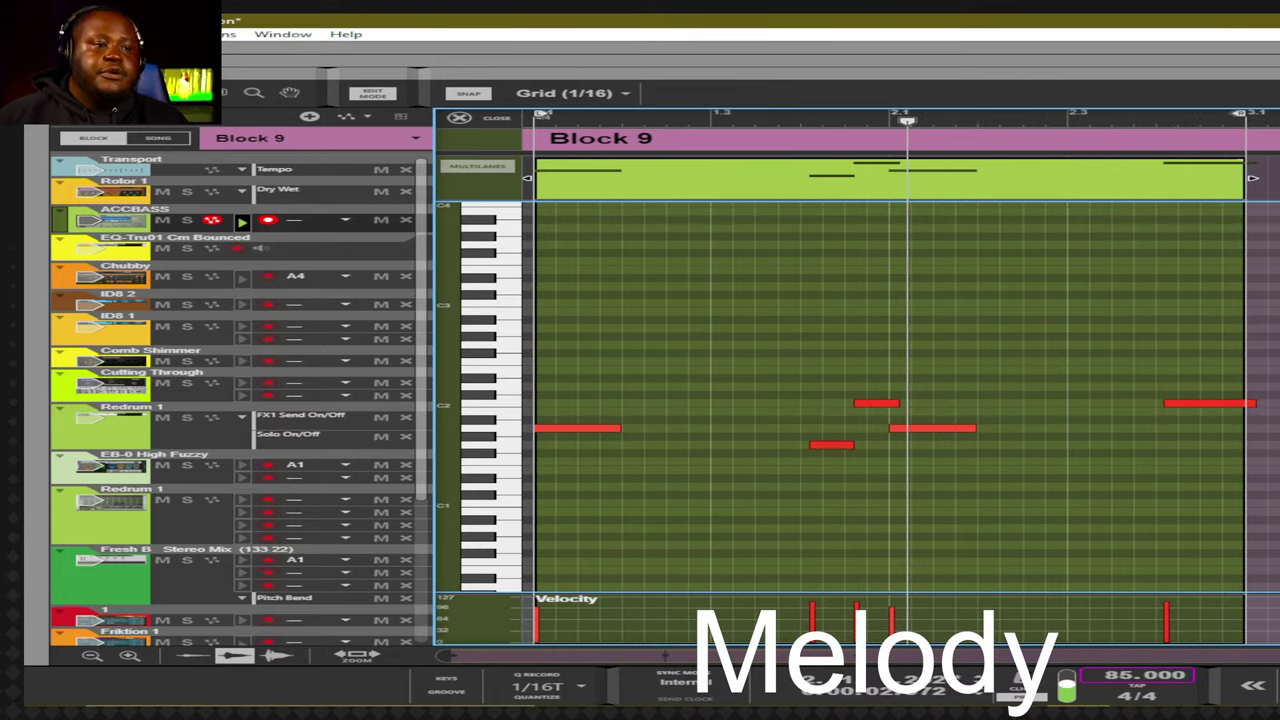
{"action": "left_click_drag", "start_coordinate": [840, 120], "coordinate": [517, 164]}
{"action": "key", "text": "space"}
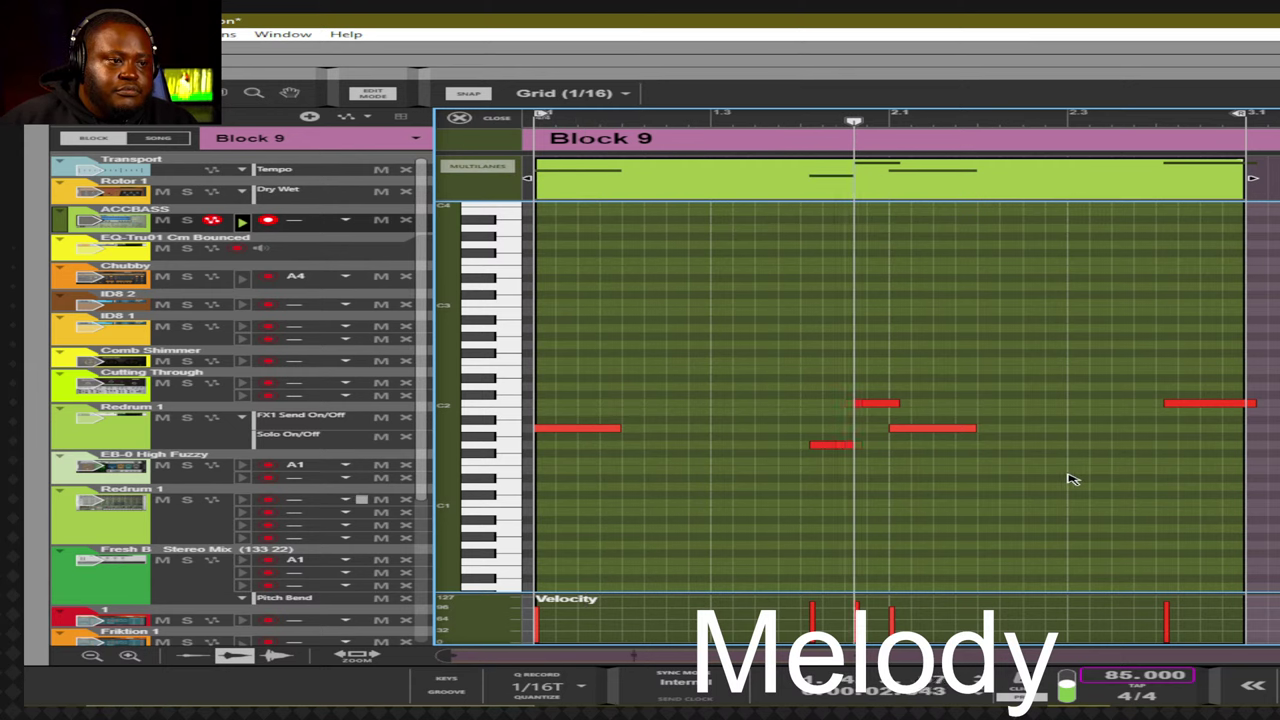
{"action": "key", "text": "space"}
{"action": "key", "text": "Escape"}
{"action": "scroll", "coordinate": [769, 455], "scroll_direction": "down", "scroll_amount": 3}
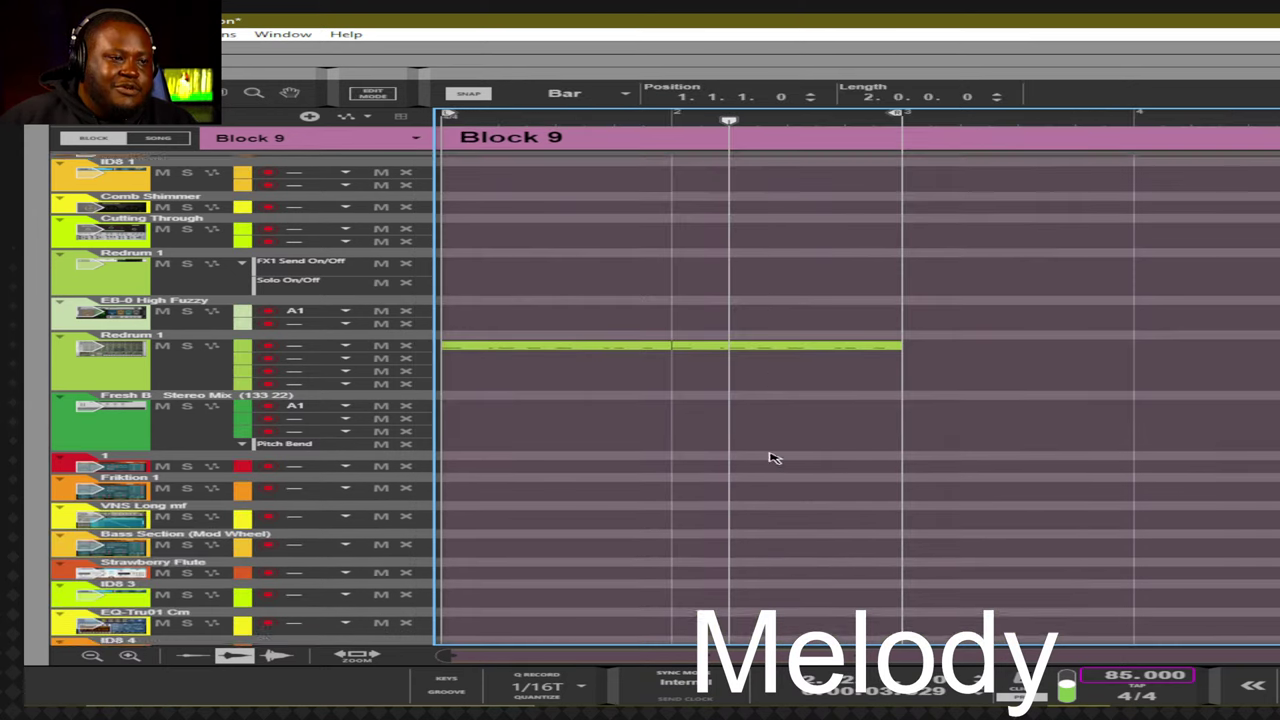
Audition the ID8 2, Comb Shimmer and Cutting Through instruments and record-enable the first lane of Cutting Through.
{"action": "scroll", "coordinate": [775, 458], "scroll_direction": "up", "scroll_amount": 4}
{"action": "left_click_drag", "start_coordinate": [980, 449], "coordinate": [445, 392]}
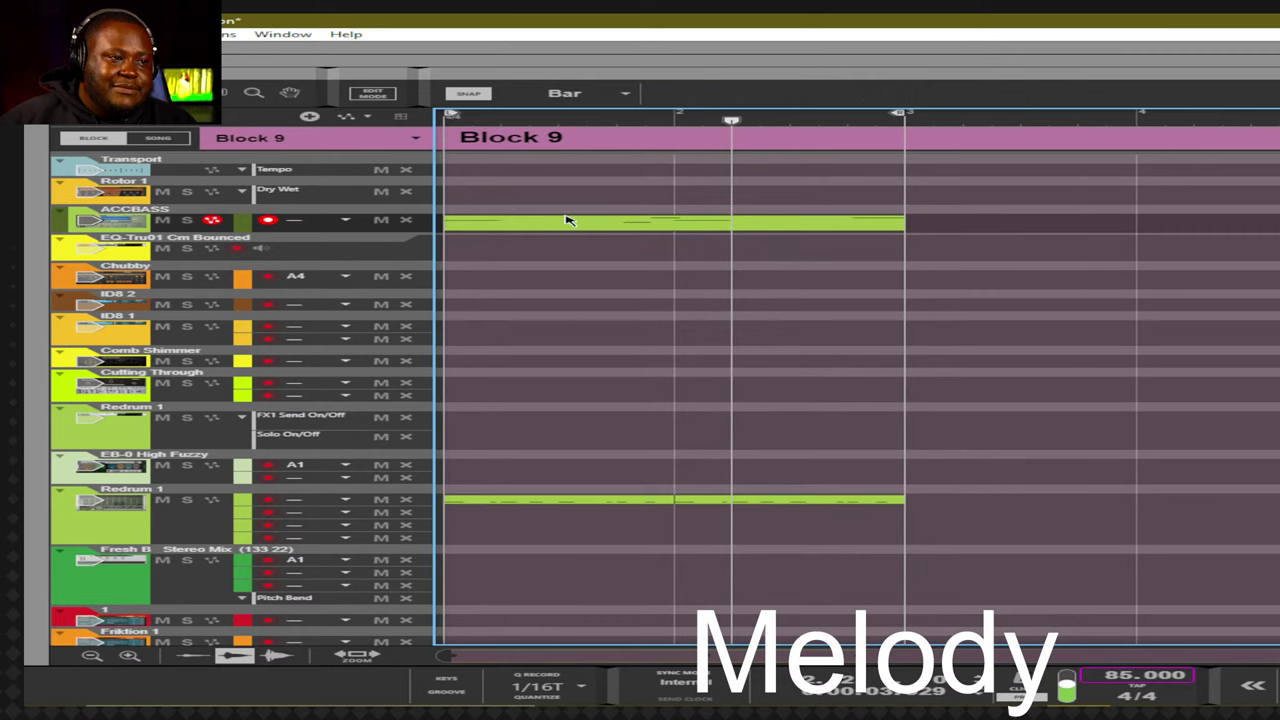
{"action": "left_click", "coordinate": [245, 306]}
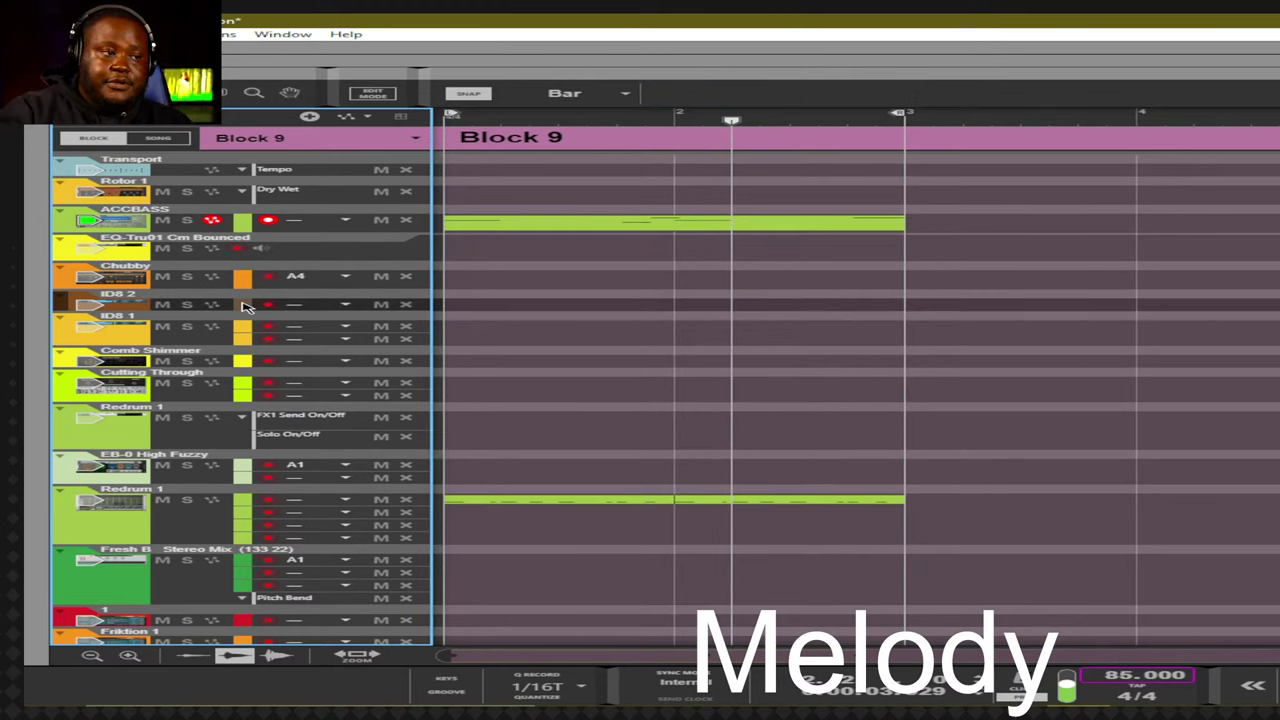
{"action": "left_click", "coordinate": [270, 361]}
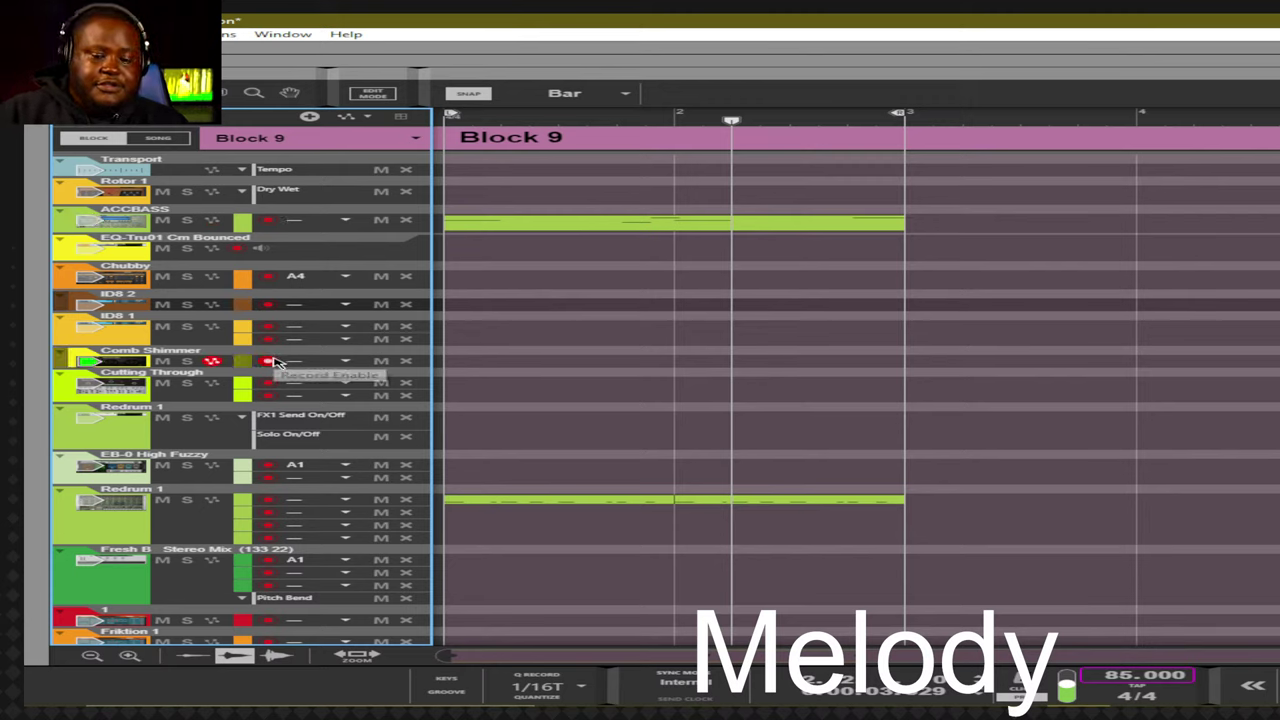
{"action": "left_click", "coordinate": [245, 384]}
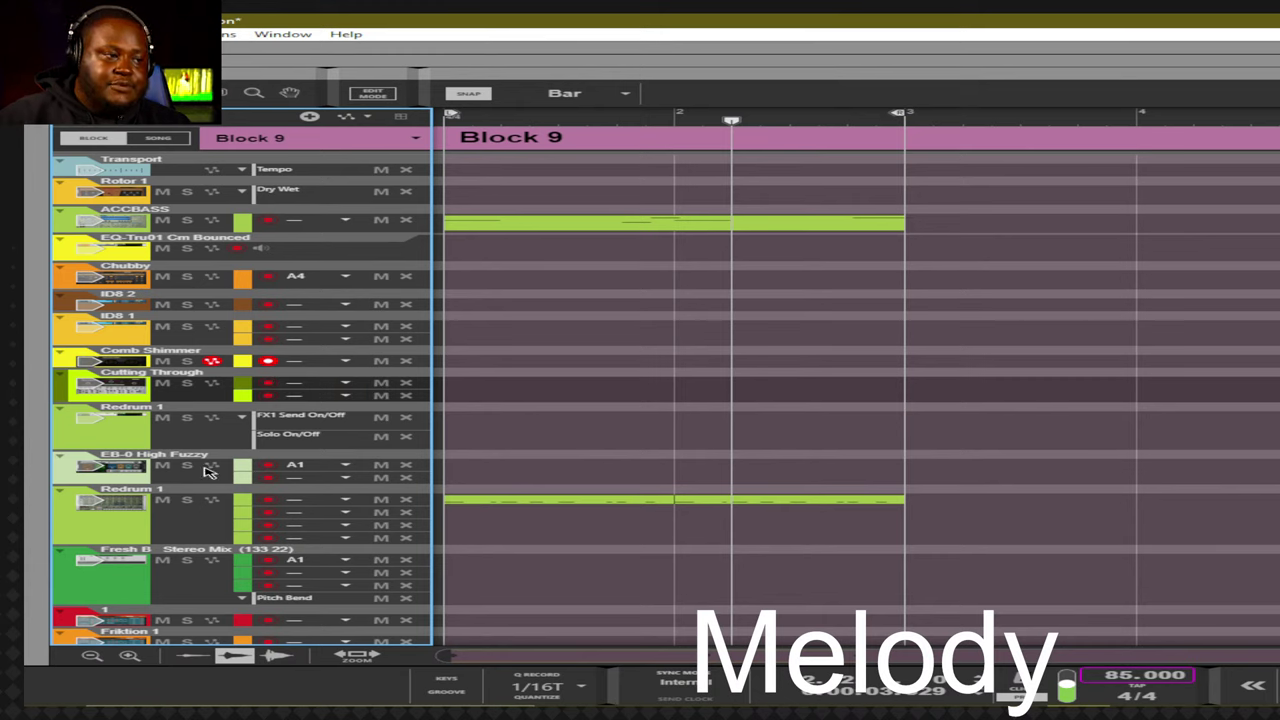
{"action": "left_click", "coordinate": [268, 384]}
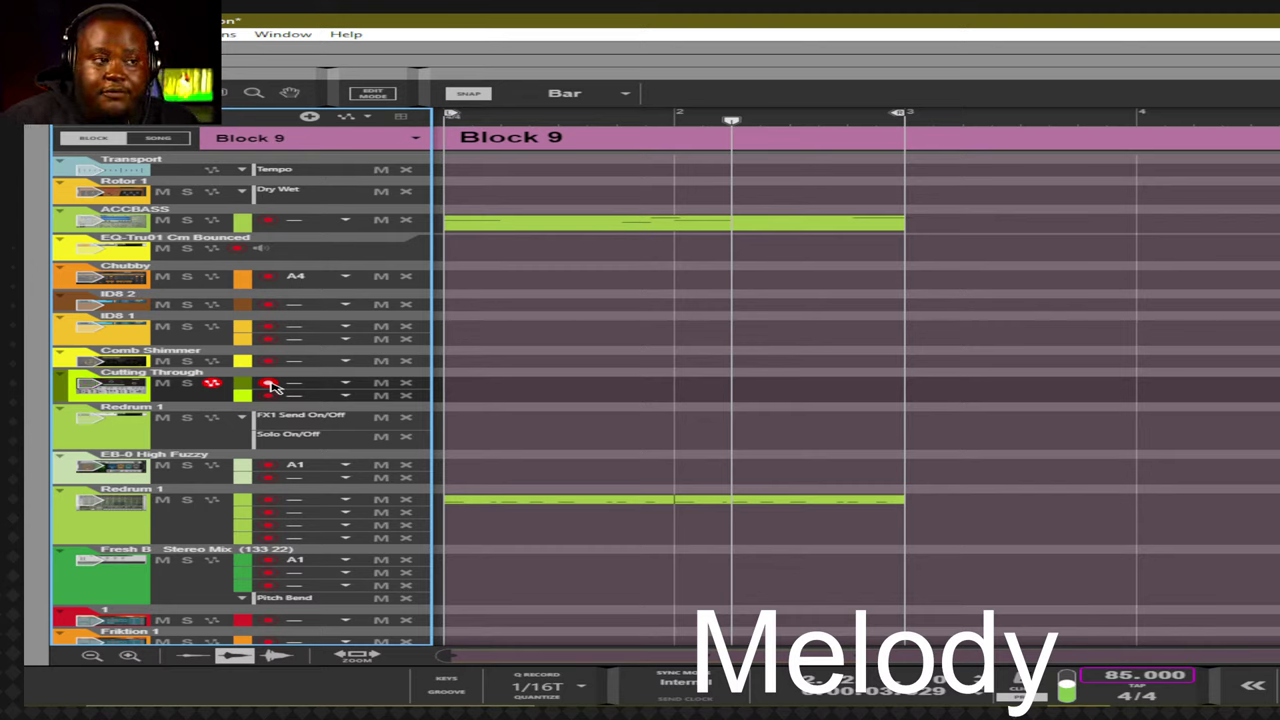
Record a melody take on the Cutting Through track, delete the take, and record the part again from bar 1.
{"action": "key", "text": "space"}
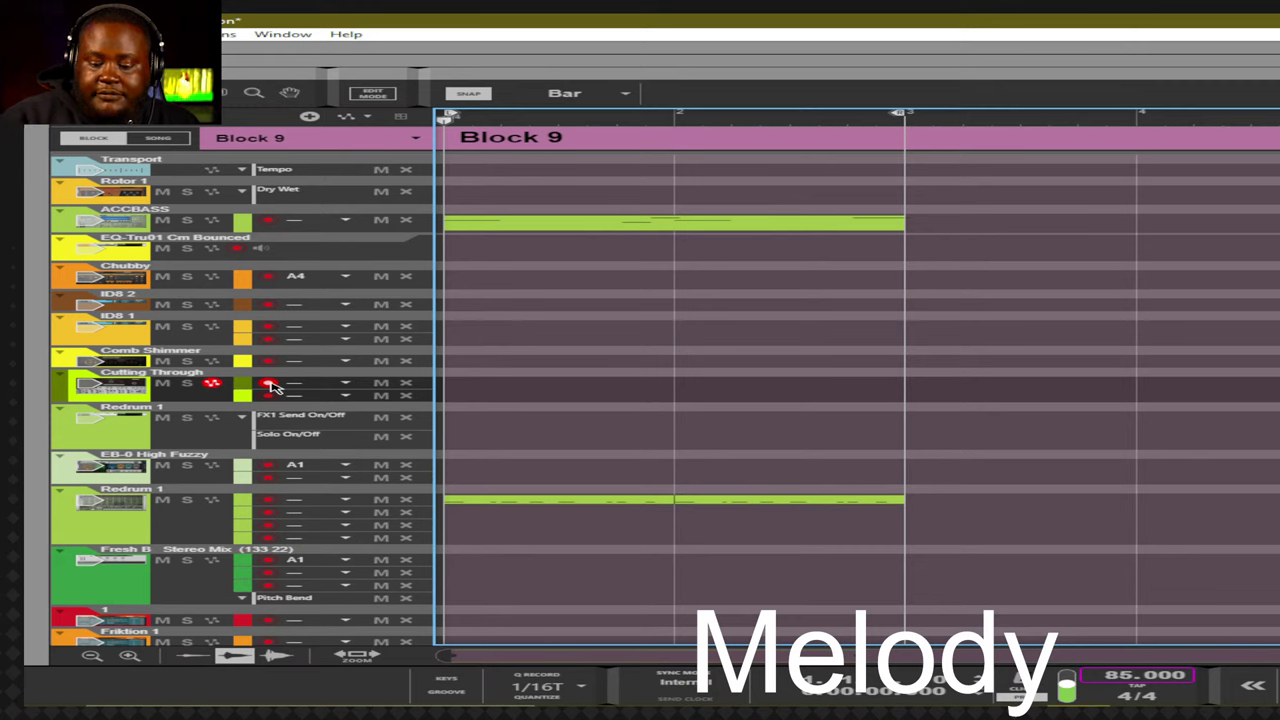
{"action": "key", "text": "ctrl+Return"}
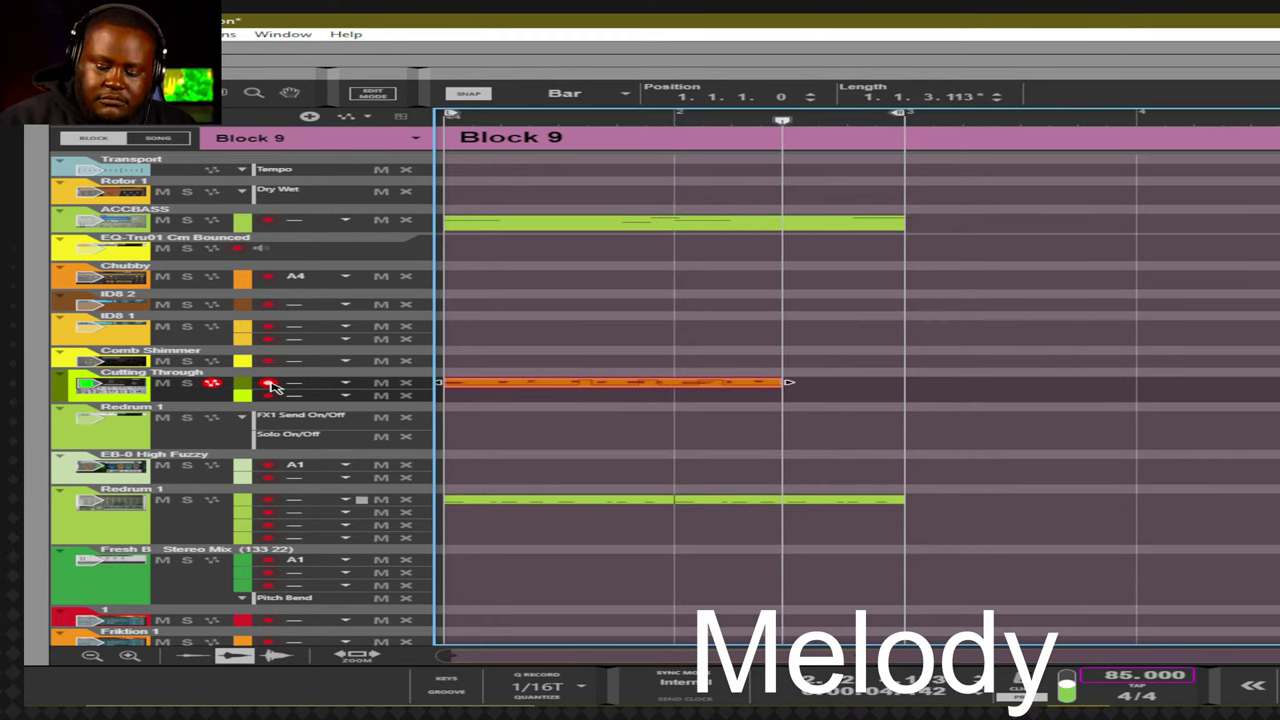
{"action": "key", "text": "space"}
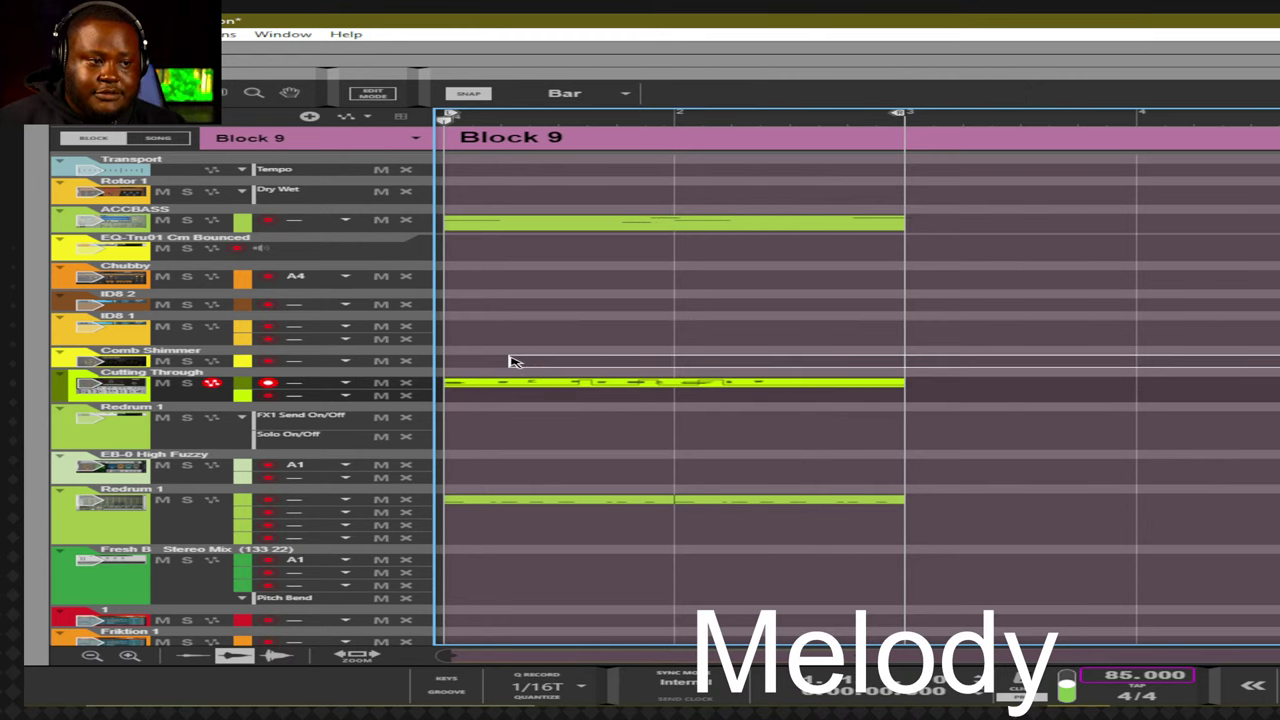
{"action": "left_click", "coordinate": [672, 383]}
{"action": "key", "text": "Delete"}
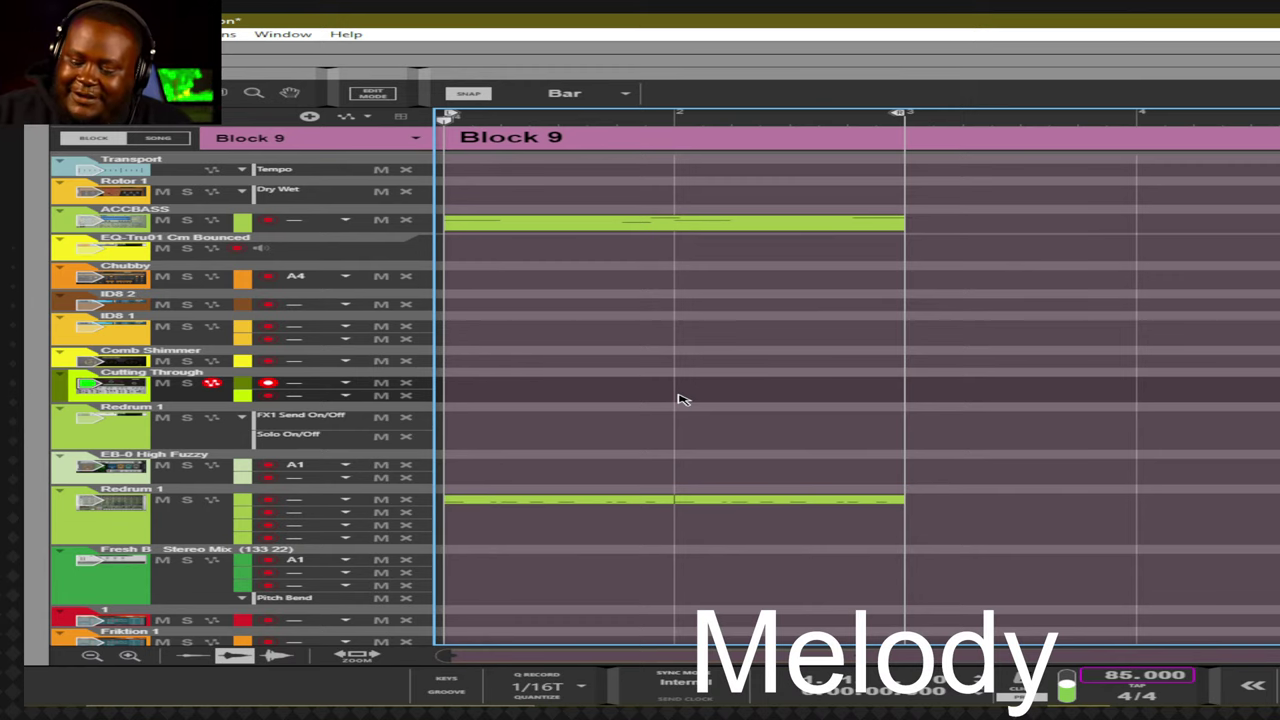
{"action": "key", "text": "ctrl+Return"}
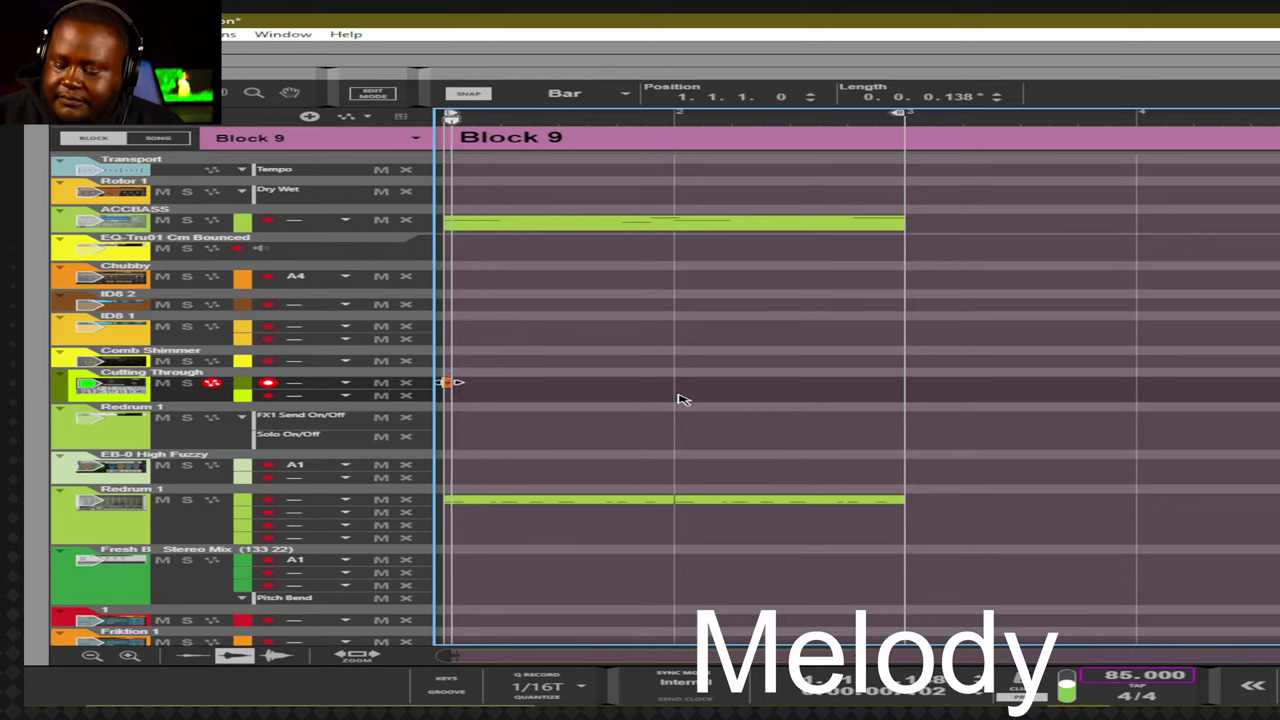
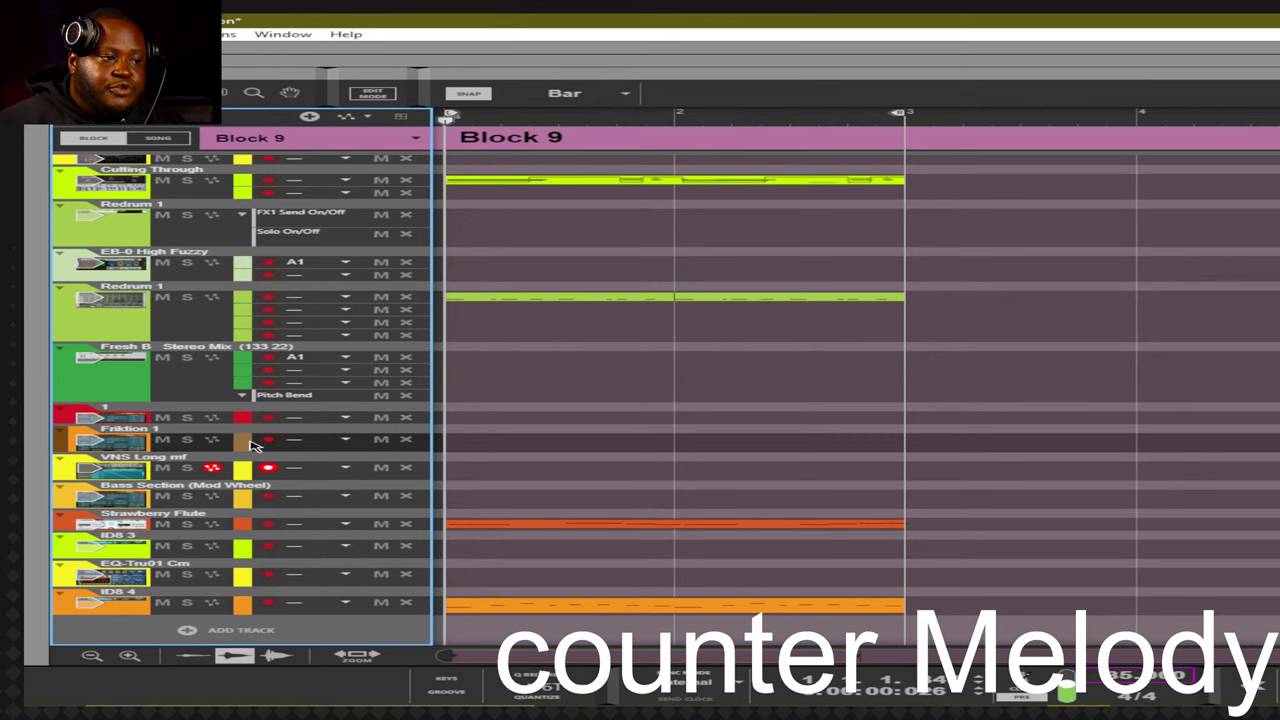
Record a two-bar part on the EB-0 High Fuzzy track, play it back, and move its clip to the track's second lane.
{"action": "scroll", "coordinate": [268, 420], "scroll_direction": "up", "scroll_amount": 5}
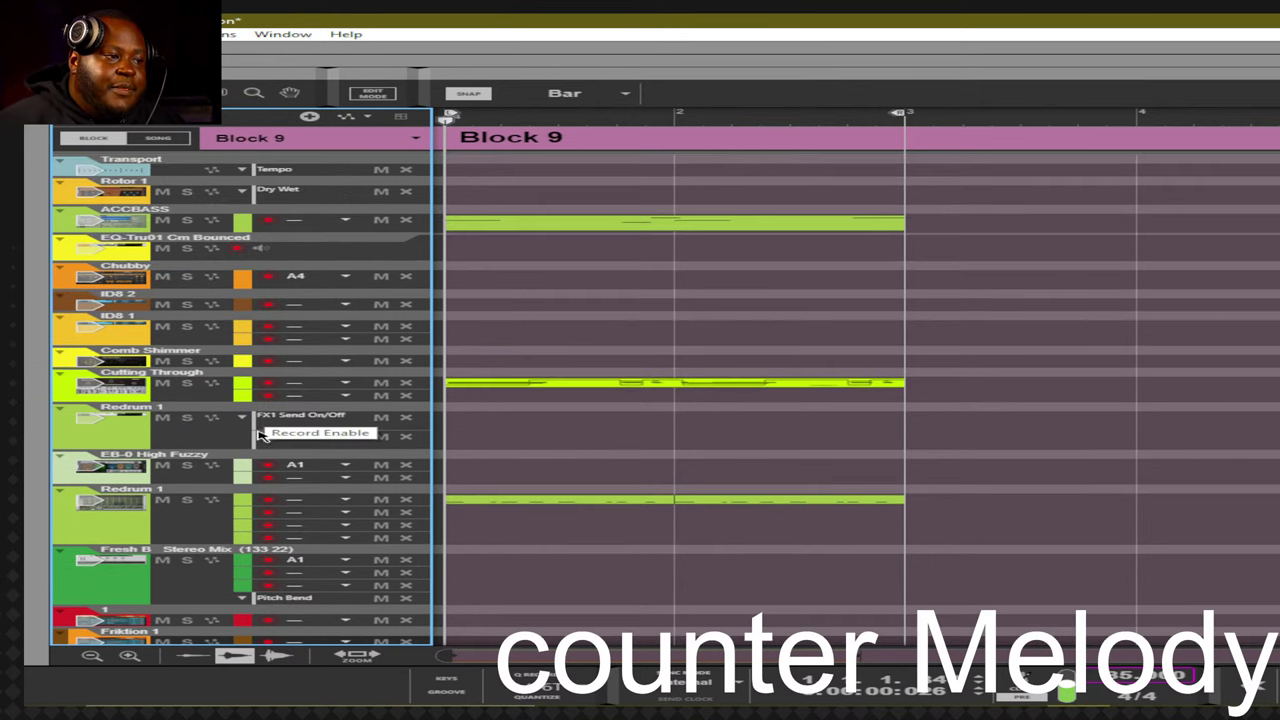
{"action": "left_click", "coordinate": [228, 463]}
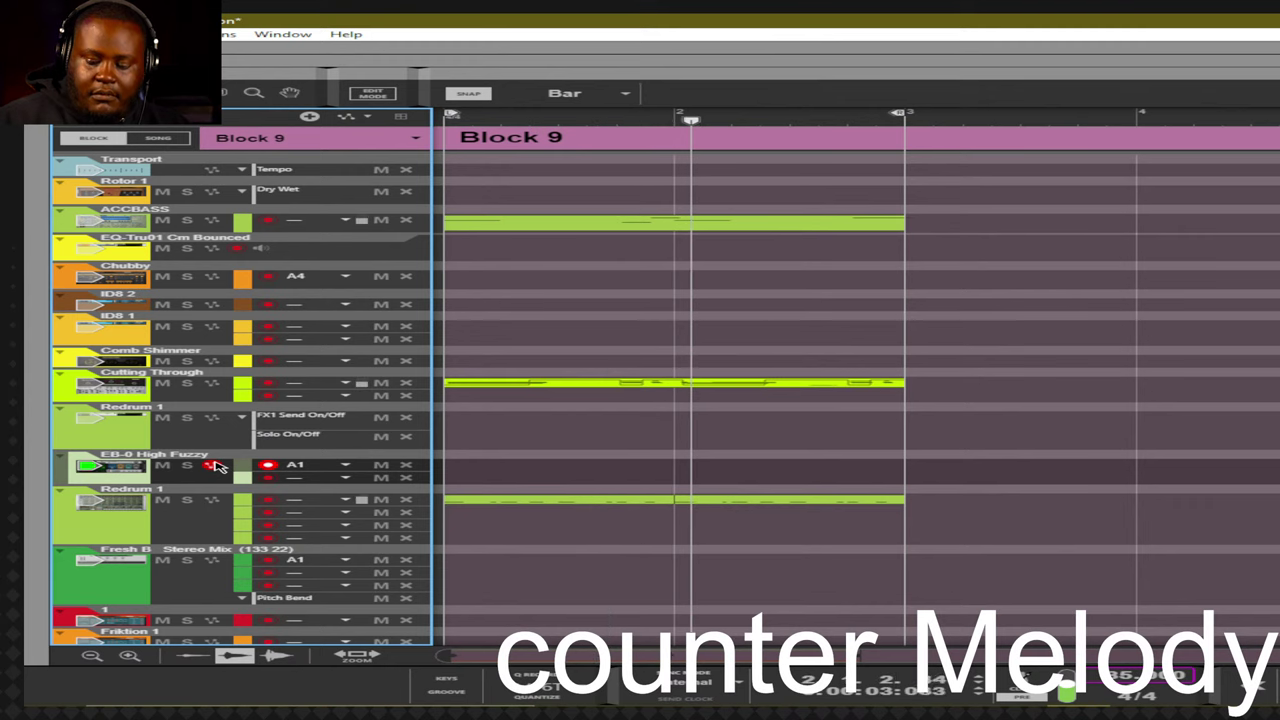
{"action": "key", "text": "space"}
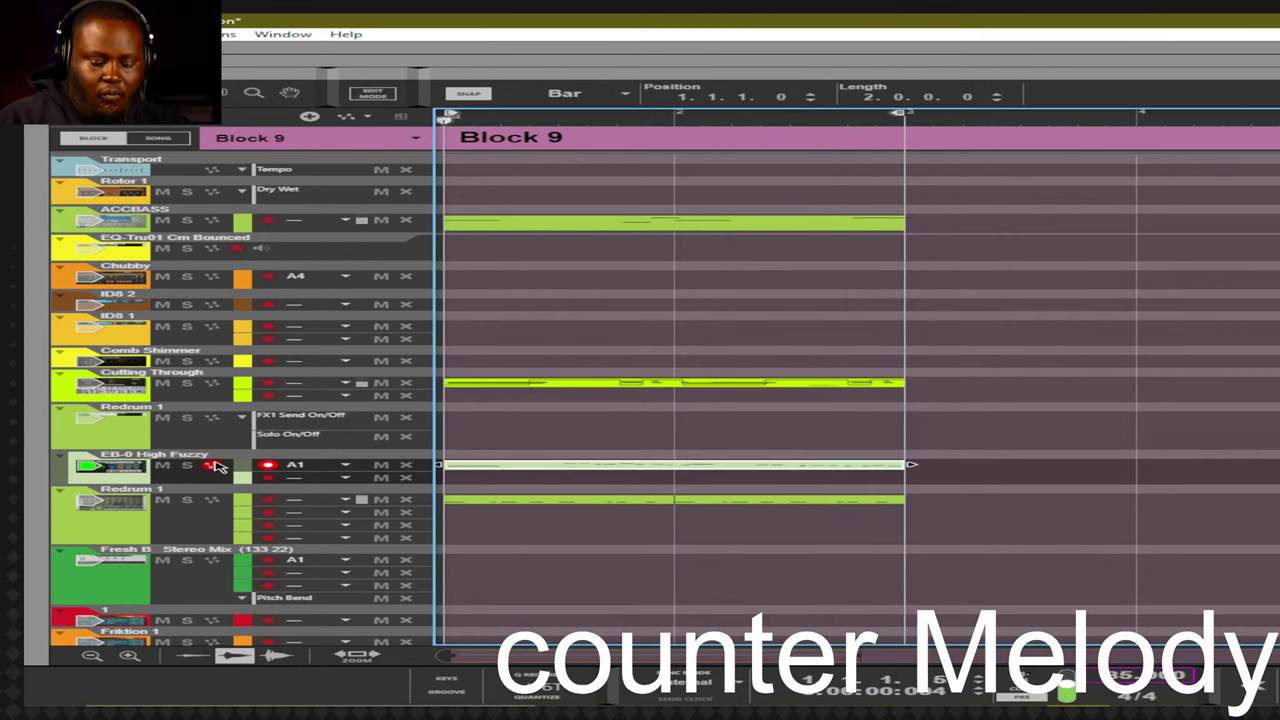
{"action": "key", "text": "ctrl+Return"}
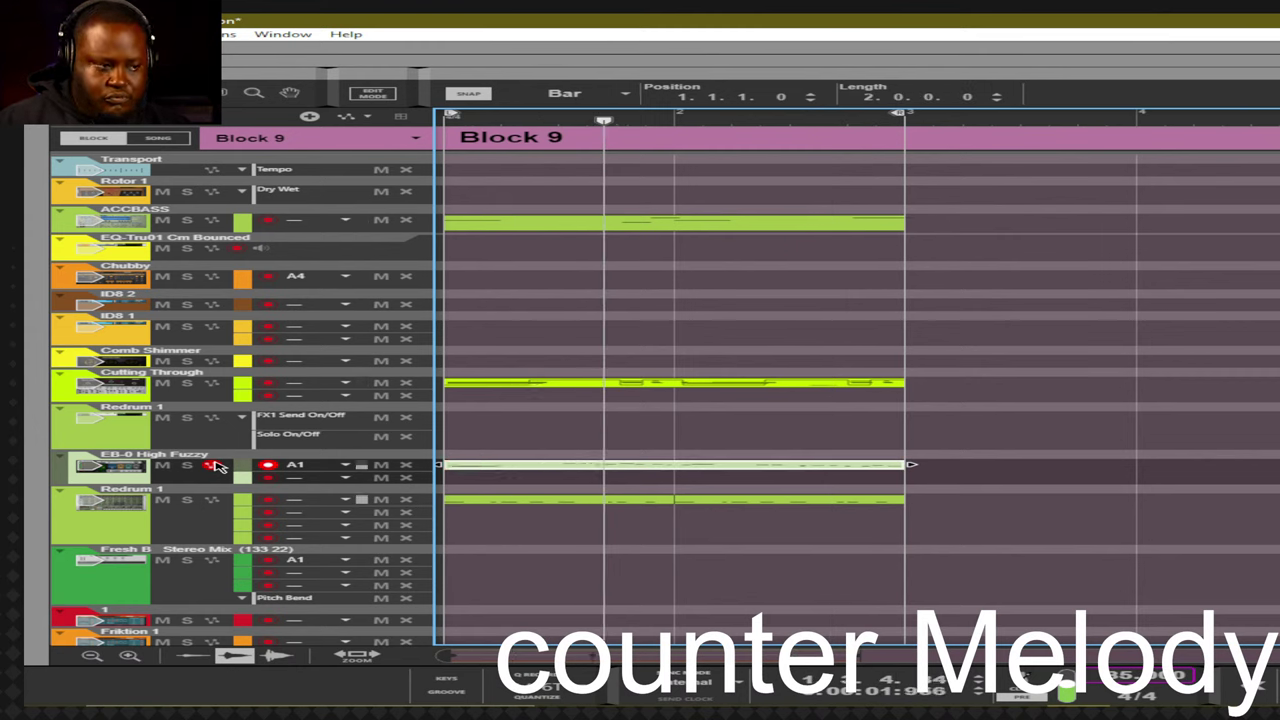
{"action": "key", "text": "space"}
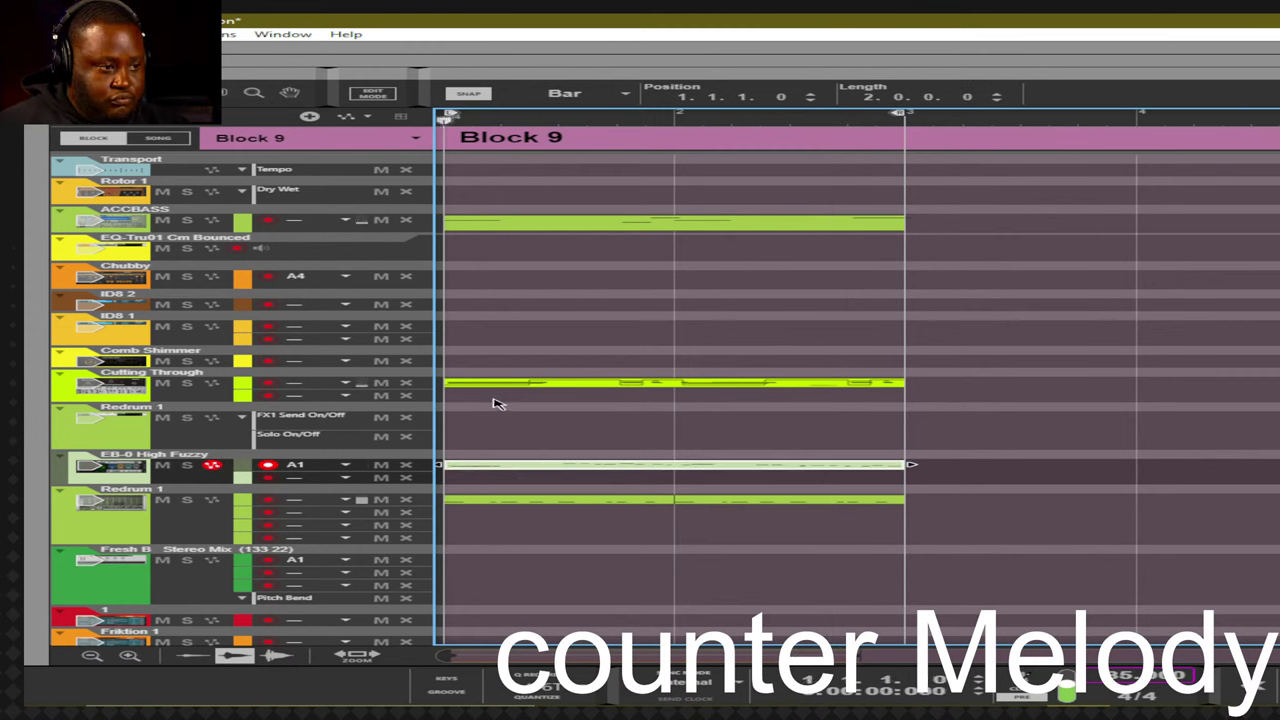
{"action": "left_click_drag", "start_coordinate": [466, 465], "coordinate": [466, 477]}
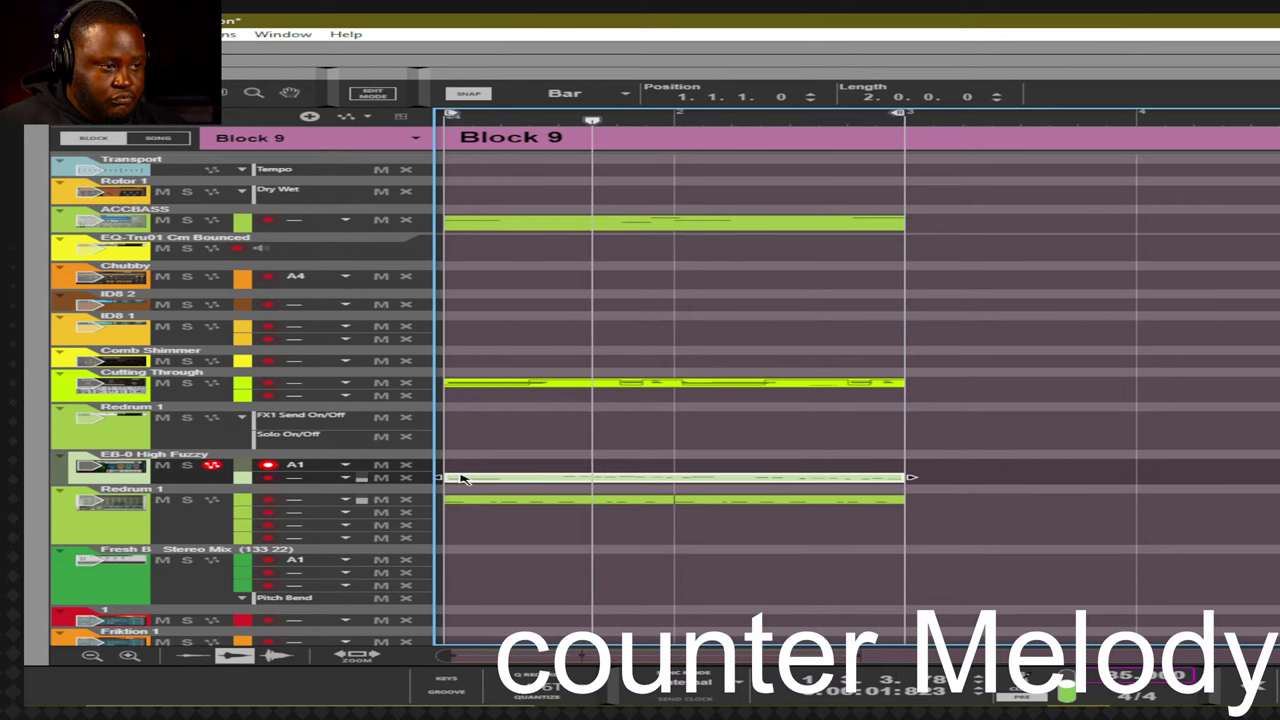
Play the two-bar block and look over the clips on all tracks while listening to the combined parts.
{"action": "key", "text": "space"}
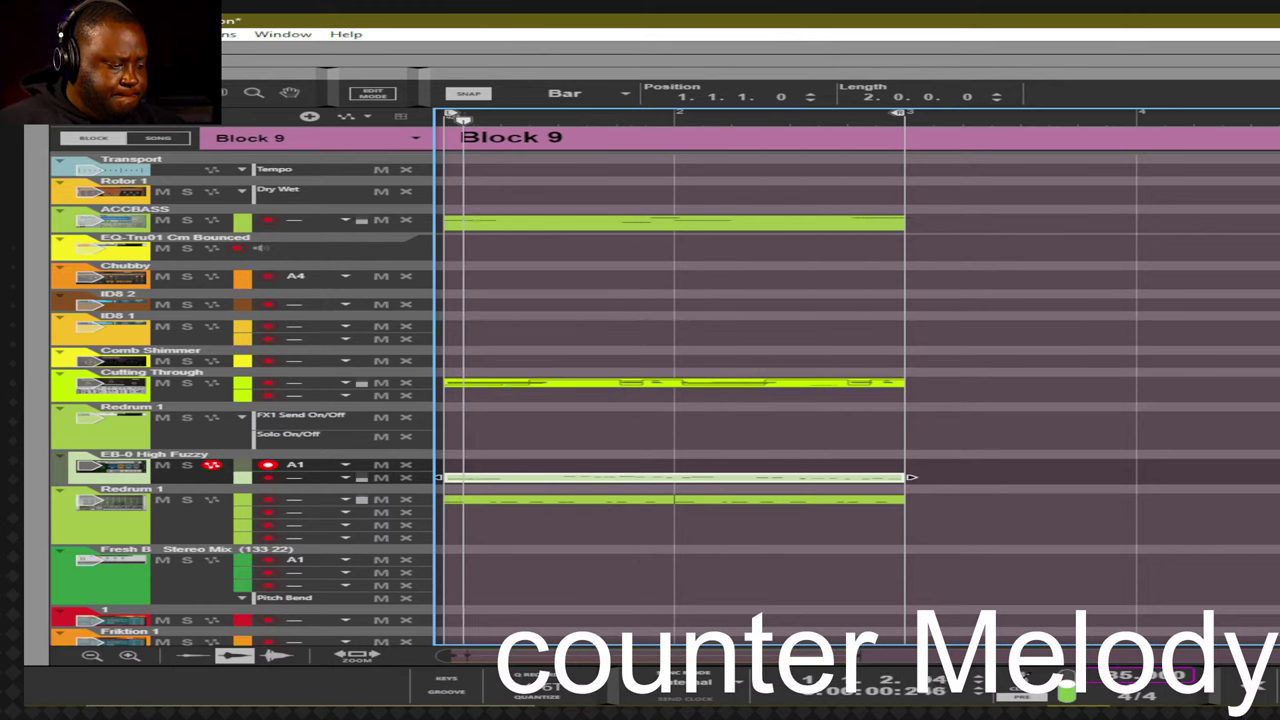
{"action": "scroll", "coordinate": [1180, 400], "scroll_direction": "down", "scroll_amount": 5}
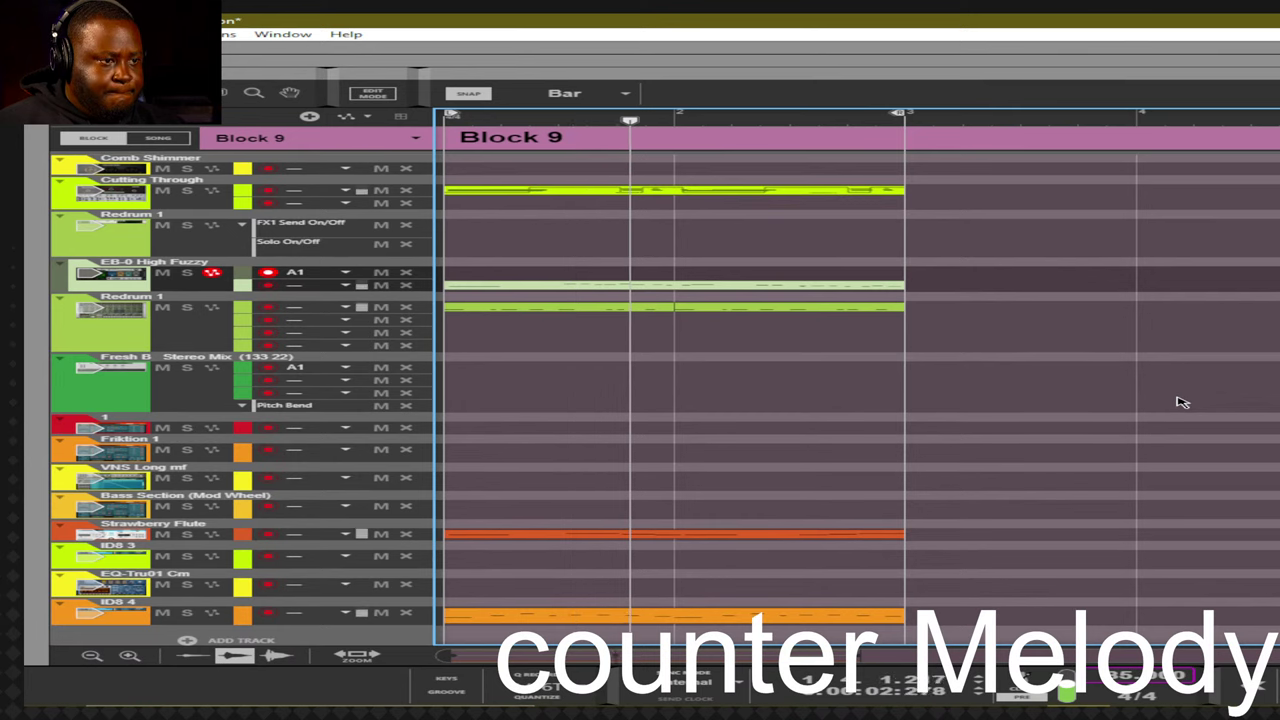
{"action": "scroll", "coordinate": [1180, 400], "scroll_direction": "up", "scroll_amount": 4}
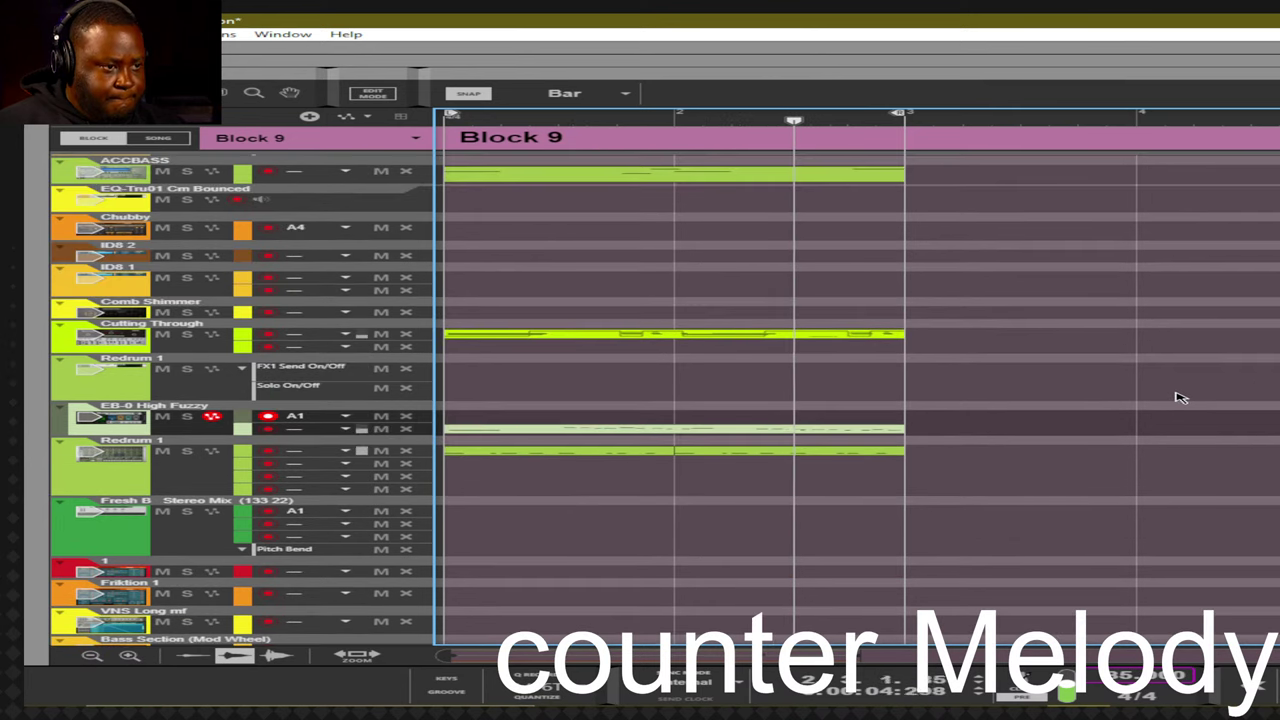
{"action": "scroll", "coordinate": [1180, 397], "scroll_direction": "down", "scroll_amount": 1}
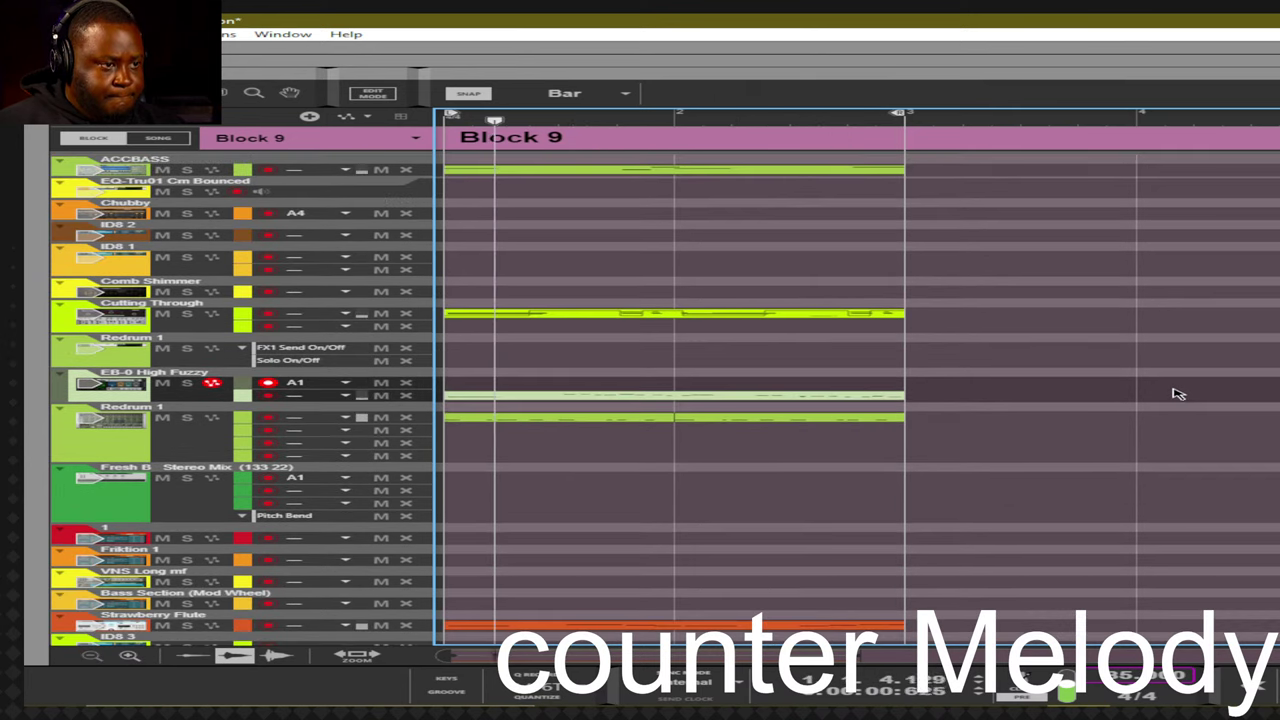
{"action": "scroll", "coordinate": [1178, 393], "scroll_direction": "up", "scroll_amount": 1}
{"action": "scroll", "coordinate": [1173, 390], "scroll_direction": "down", "scroll_amount": 4}
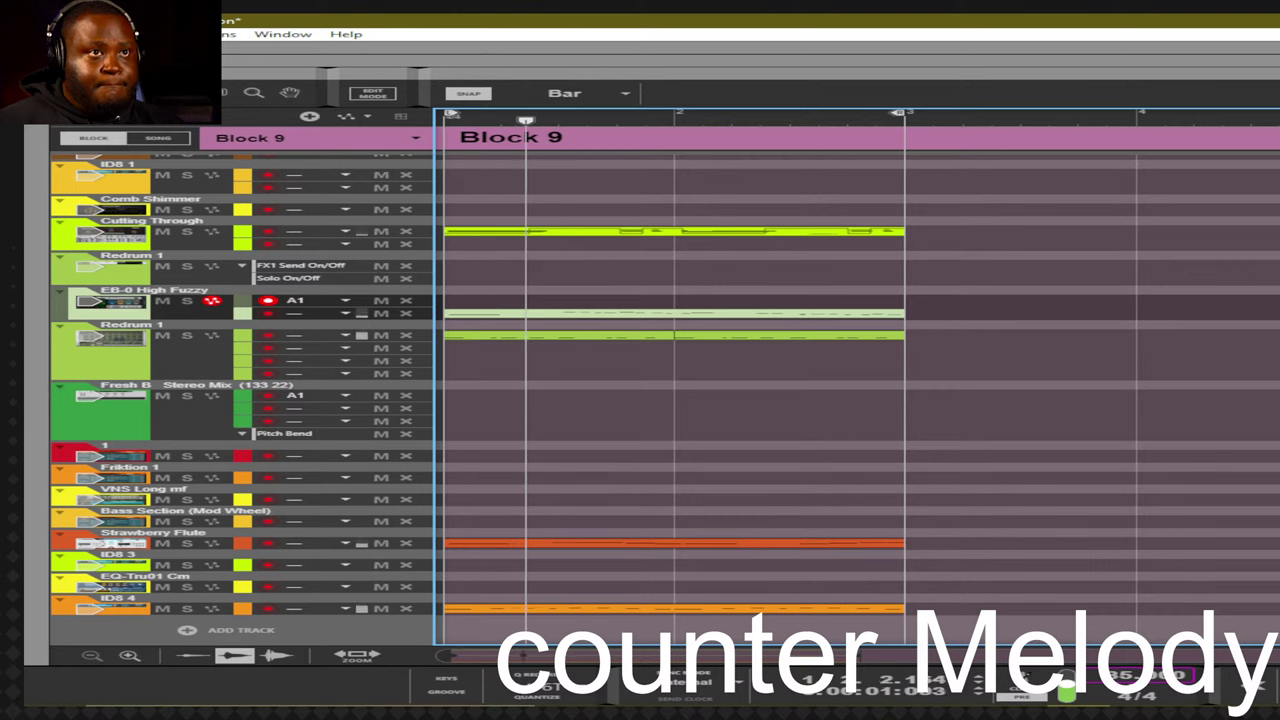
{"action": "scroll", "coordinate": [740, 390], "scroll_direction": "up", "scroll_amount": 3}
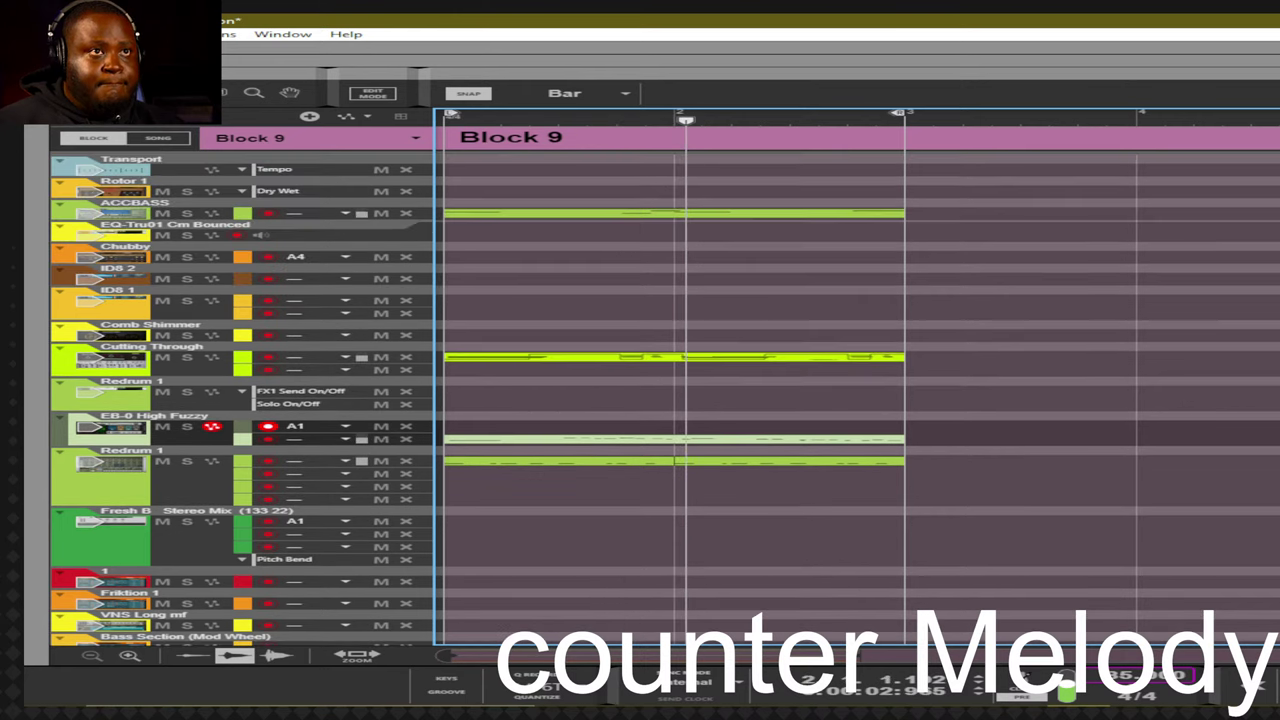
{"action": "scroll", "coordinate": [740, 390], "scroll_direction": "down", "scroll_amount": 3}
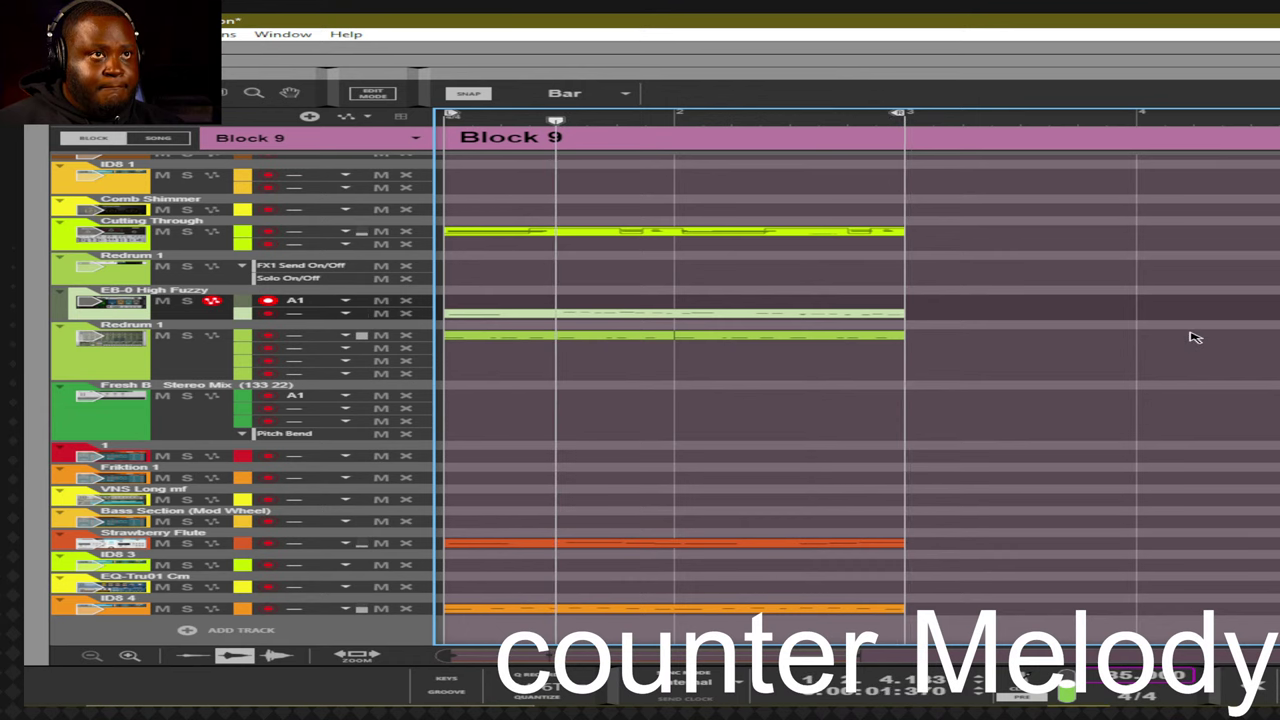
Record an additional two-bar part in the third lane of the Redrum 1 drum track.
{"action": "left_click", "coordinate": [212, 374]}
{"action": "left_click", "coordinate": [267, 361]}
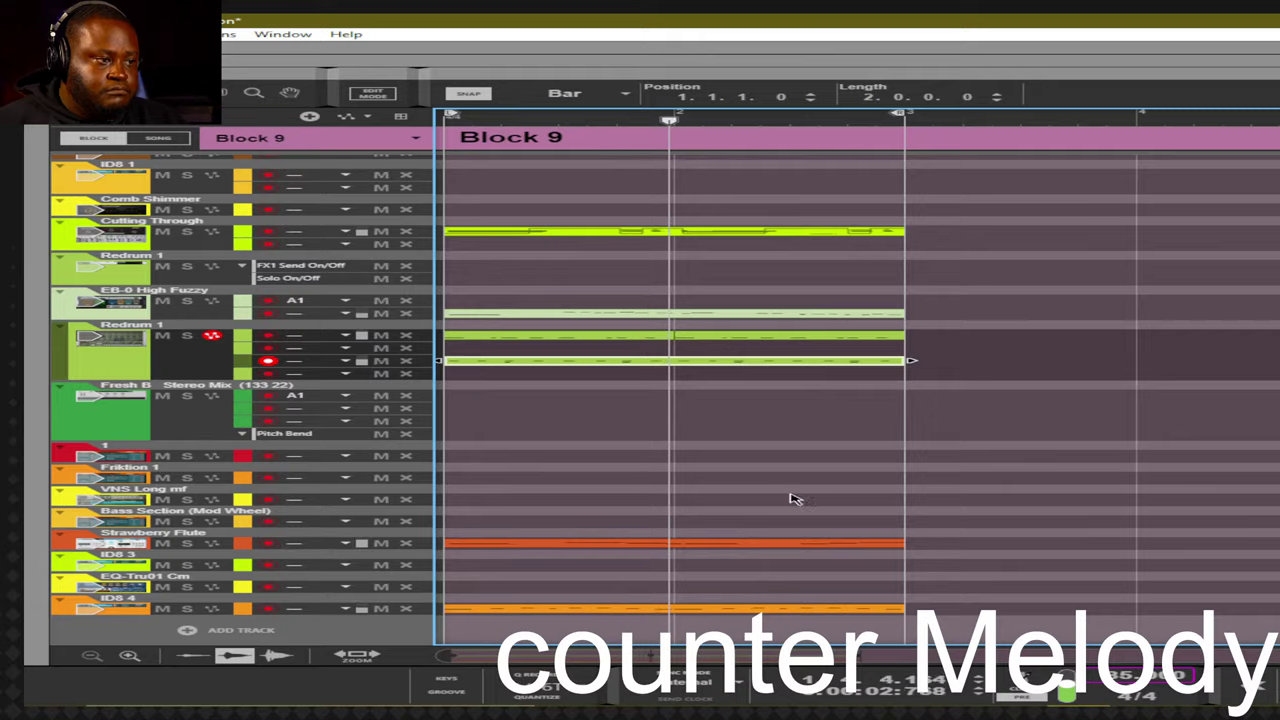
{"action": "left_click", "coordinate": [1123, 477]}
{"action": "scroll", "coordinate": [1123, 477], "scroll_direction": "up", "scroll_amount": 3}
{"action": "scroll", "coordinate": [1134, 465], "scroll_direction": "down", "scroll_amount": 3}
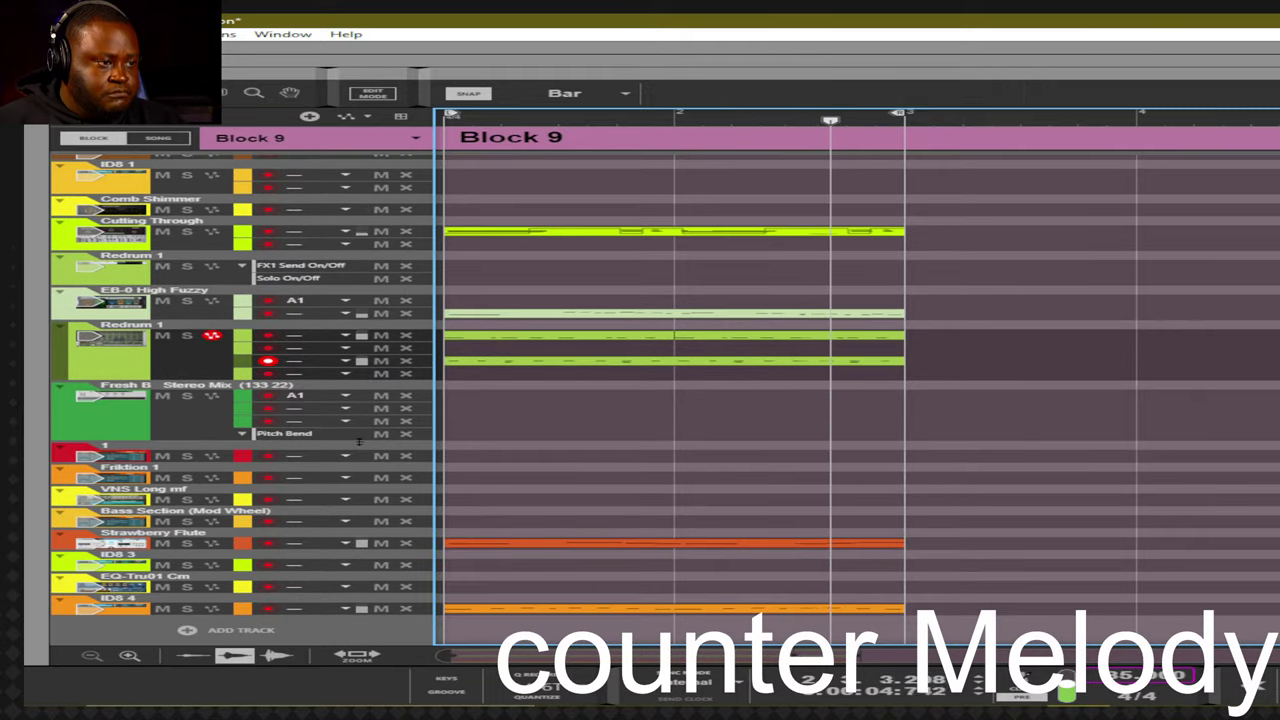
Record a part in the second lane of the Fresh B Stereo Mix track and arrange it as two one-bar clips.
{"action": "left_click", "coordinate": [265, 420]}
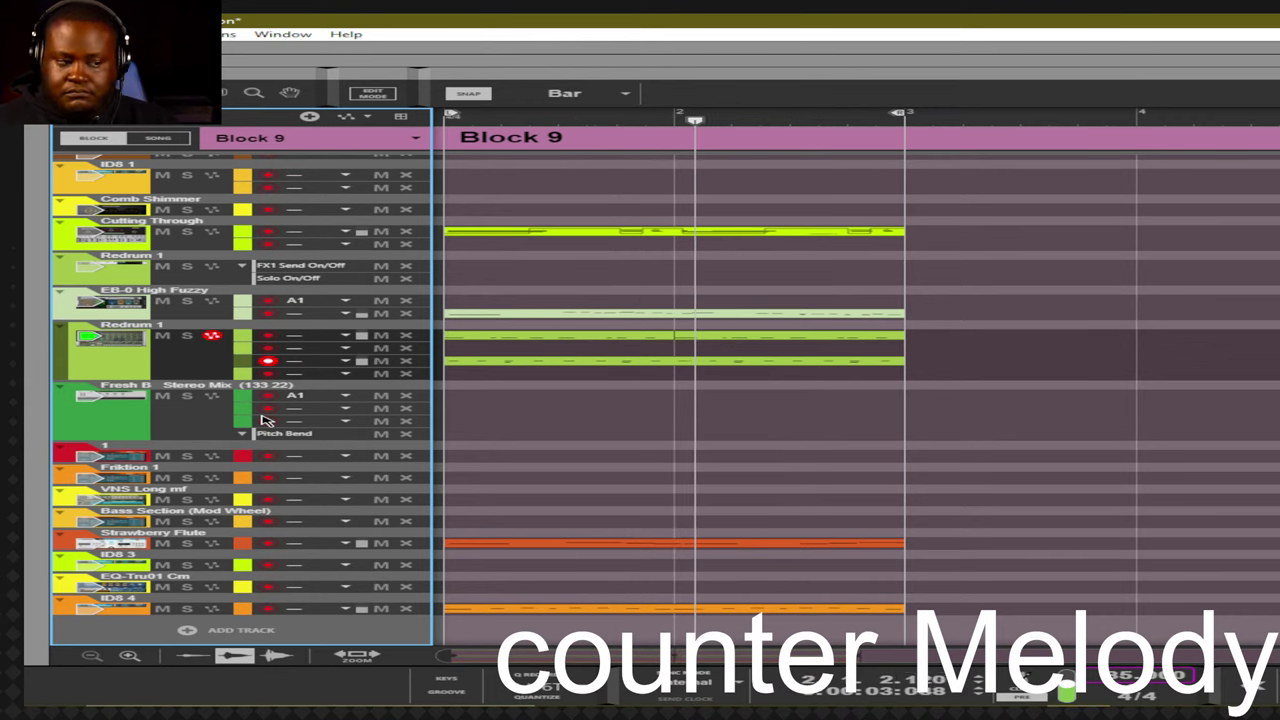
{"action": "left_click", "coordinate": [268, 410]}
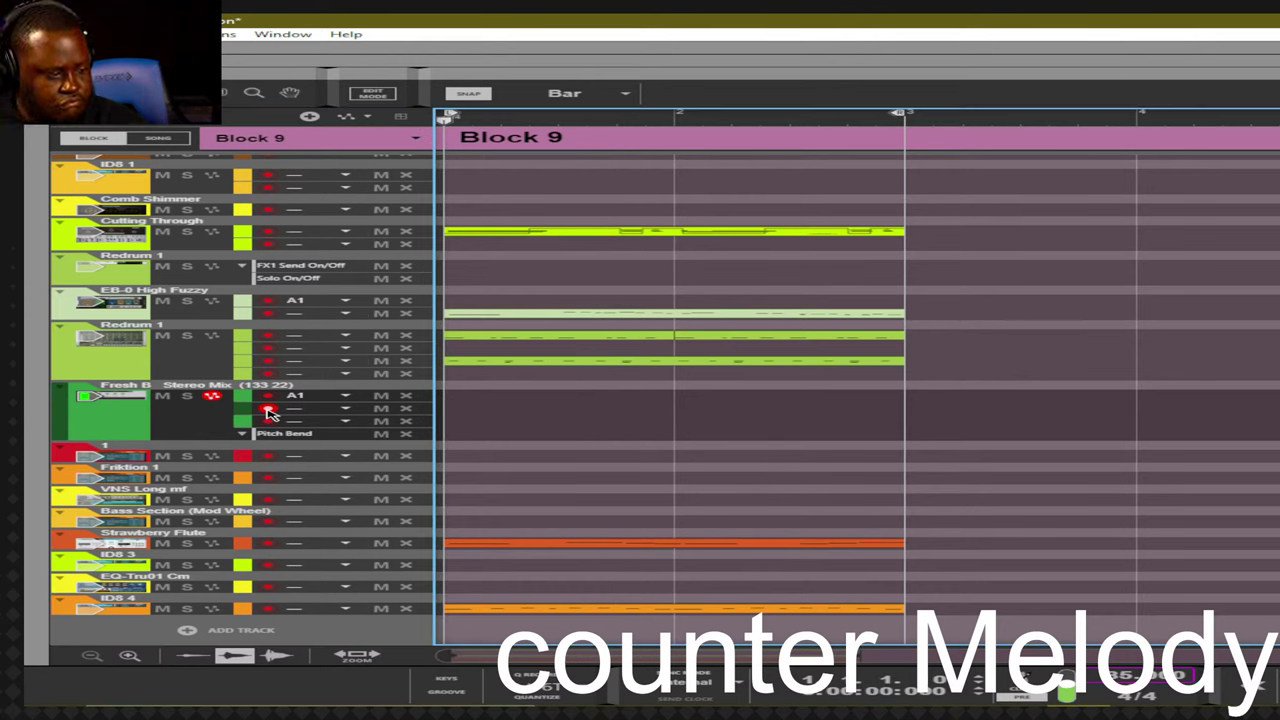
{"action": "key", "text": "ctrl+Return"}
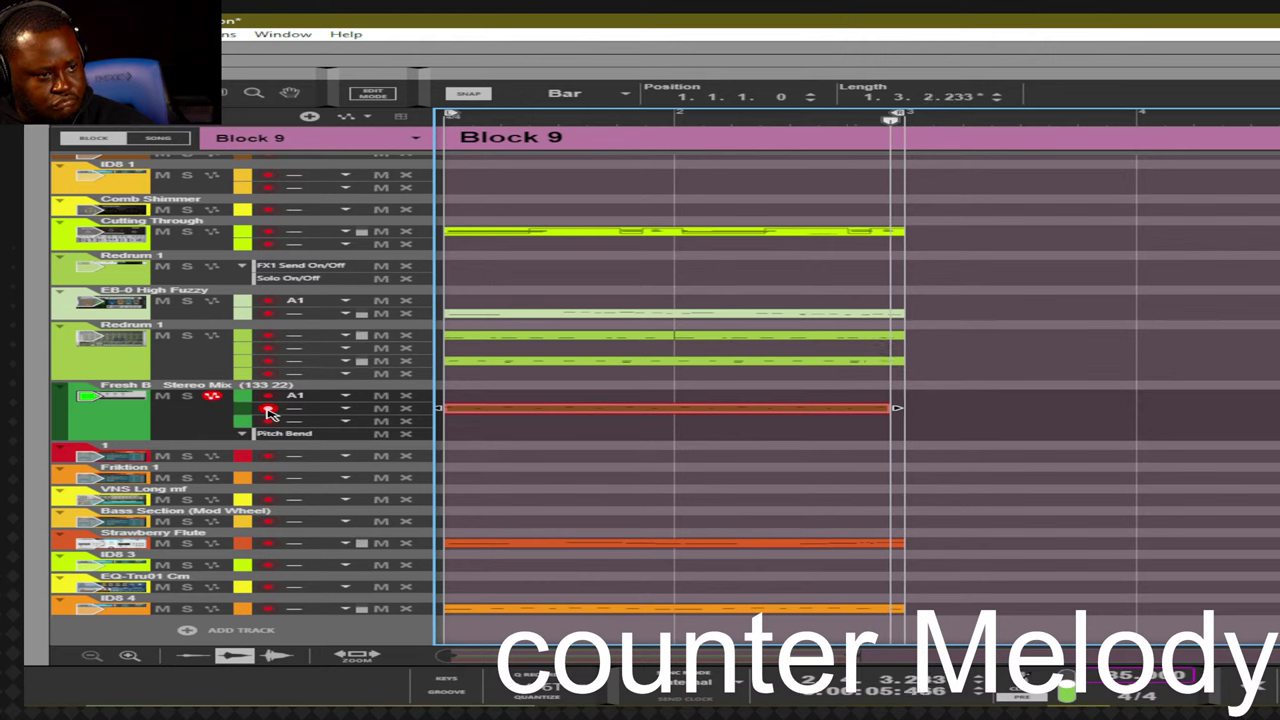
{"action": "key", "text": "ctrl+Return"}
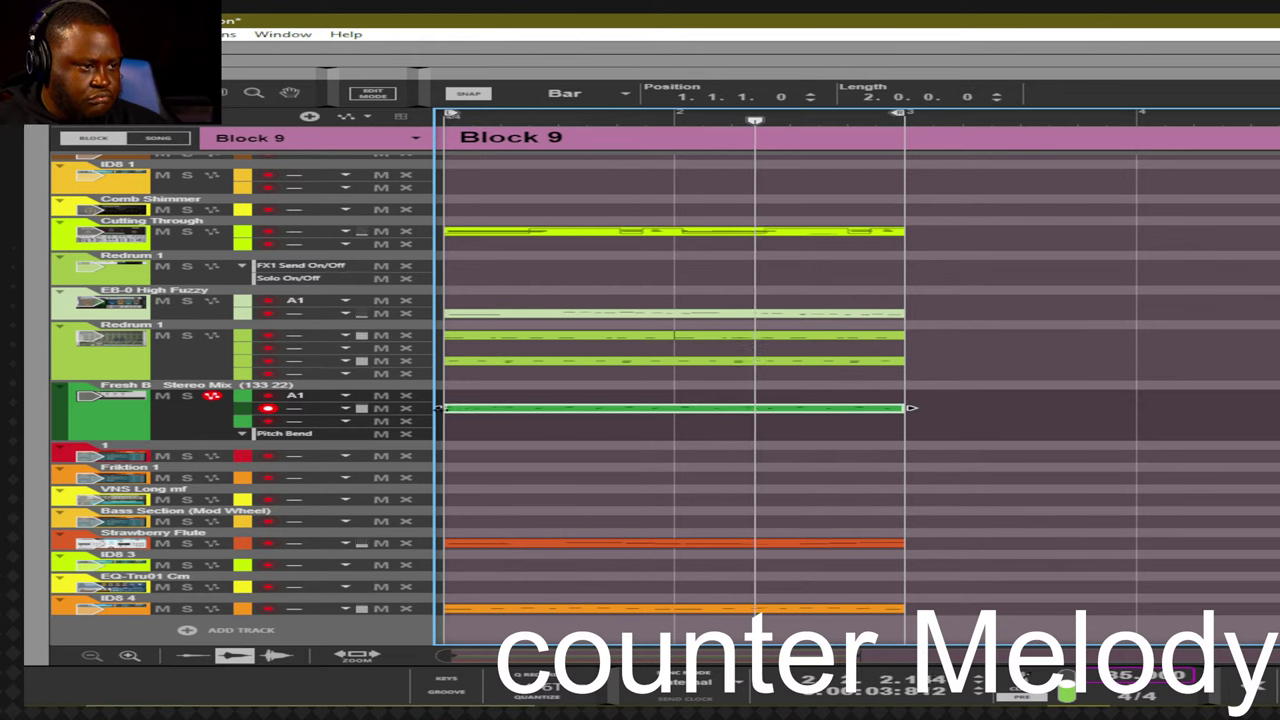
{"action": "left_click_drag", "start_coordinate": [440, 408], "coordinate": [479, 409]}
{"action": "left_click", "coordinate": [988, 423]}
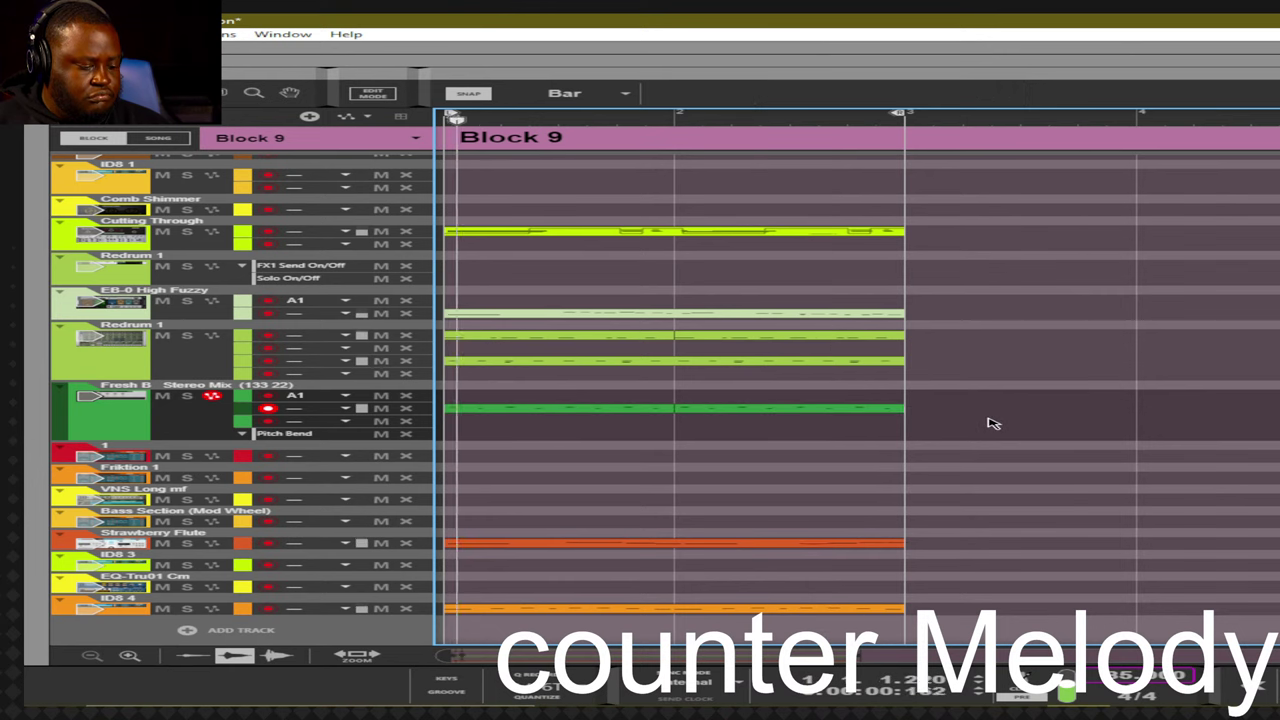
Duplicate all clips of the two-bar block so the copies start at bar 3.
{"action": "key", "text": "ctrl+a"}
{"action": "key", "text": "ctrl+d"}
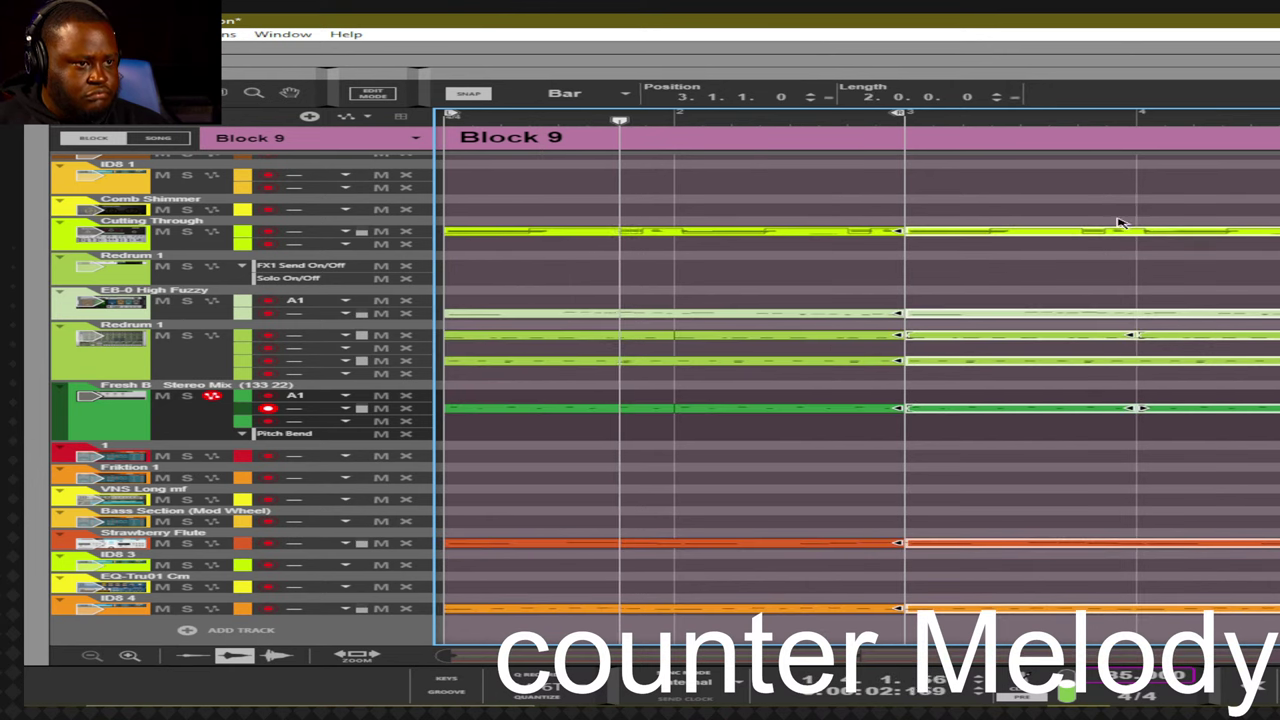
{"action": "left_click", "coordinate": [1119, 219]}
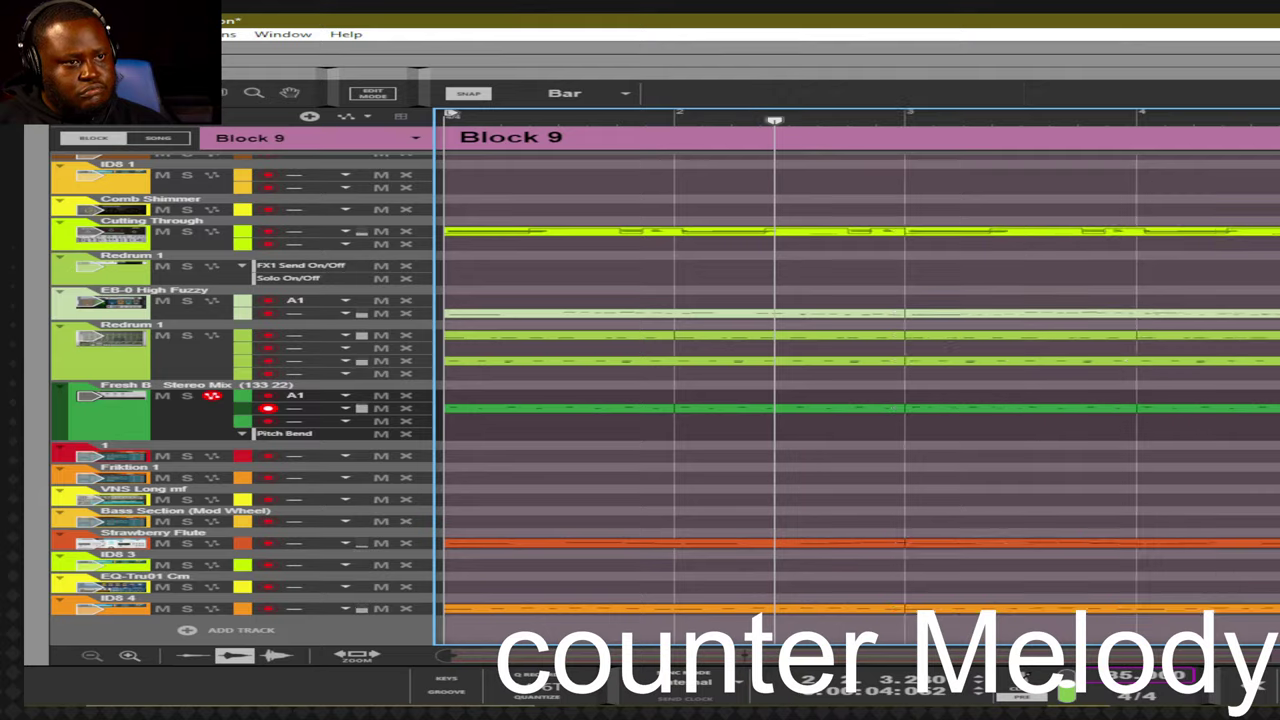
Delete both Cutting Through melody clips and record-enable the track's first lane.
{"action": "scroll", "coordinate": [347, 377], "scroll_direction": "up", "scroll_amount": 3}
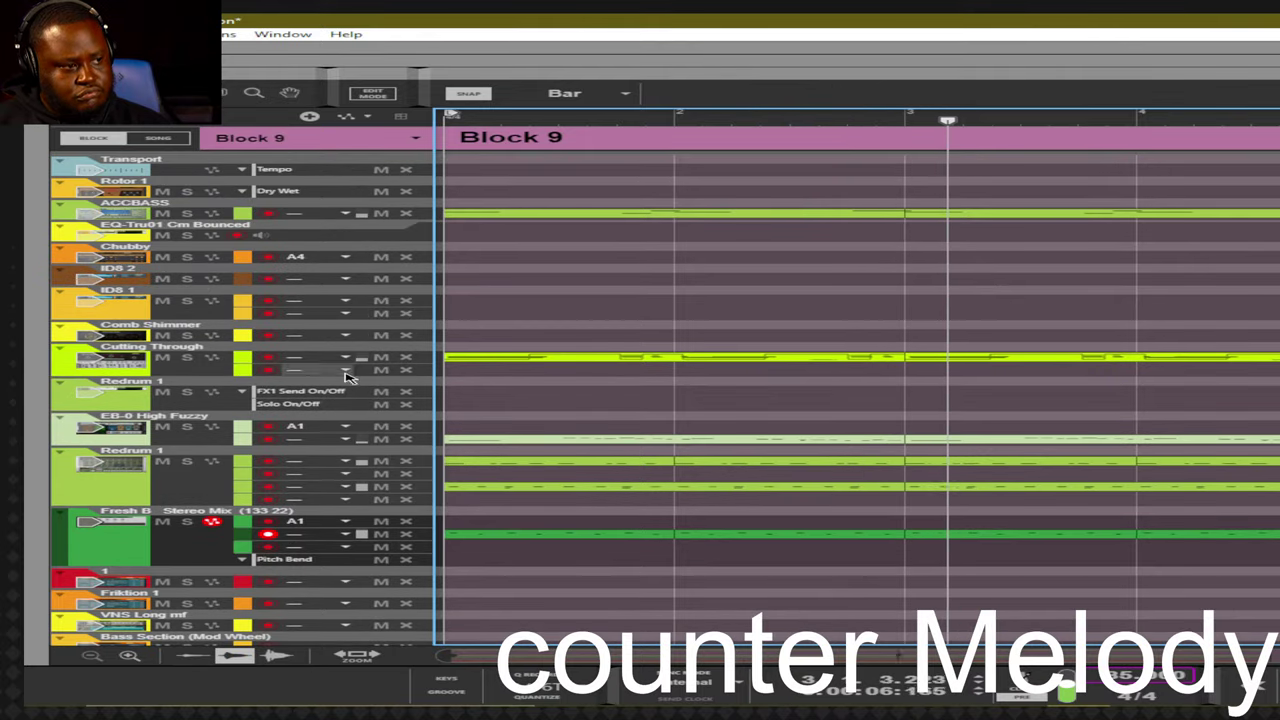
{"action": "left_click", "coordinate": [483, 347]}
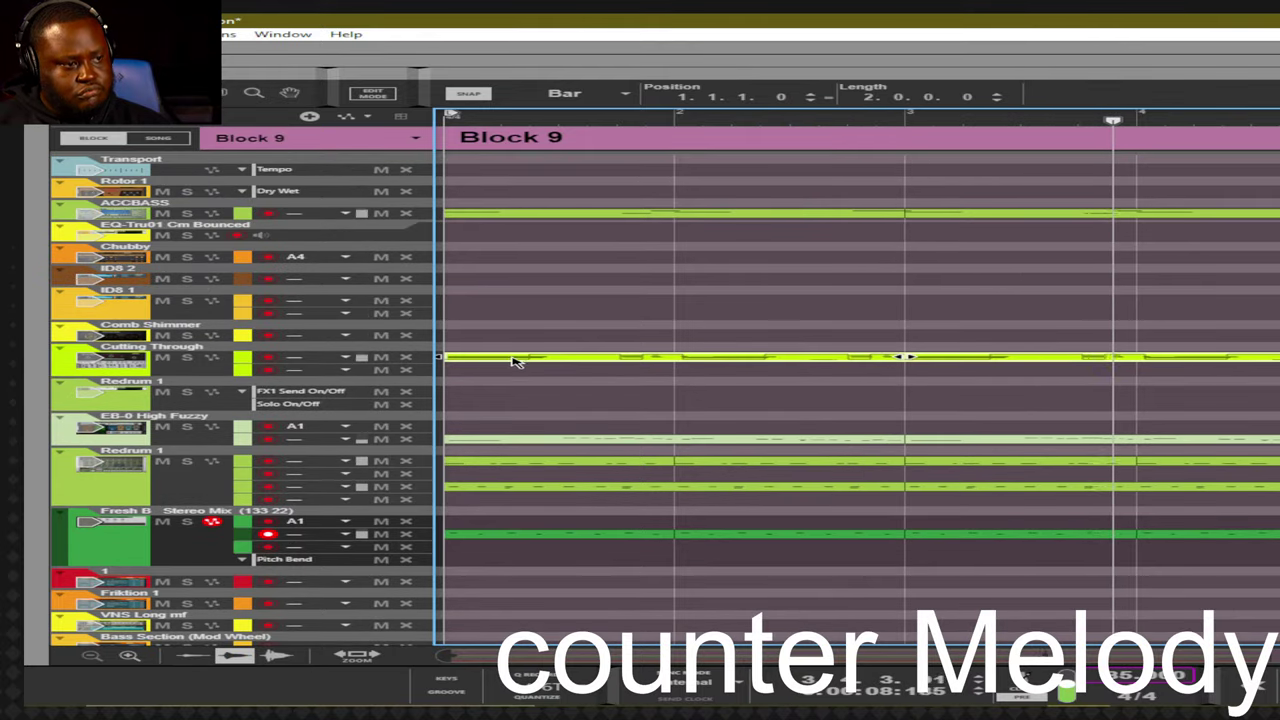
{"action": "key", "text": "Delete"}
{"action": "left_click", "coordinate": [285, 364]}
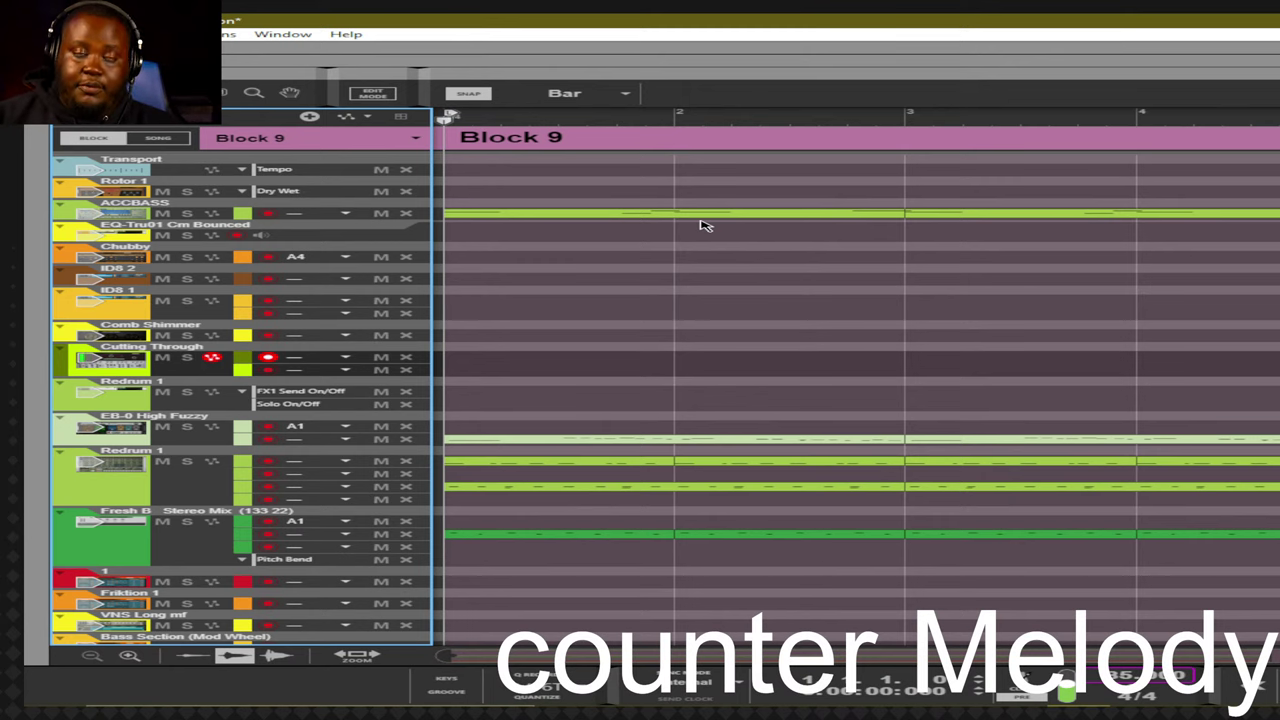
Play the block without the Cutting Through melody to hear the remaining parts, and return to bar 1.
{"action": "left_click", "coordinate": [847, 277]}
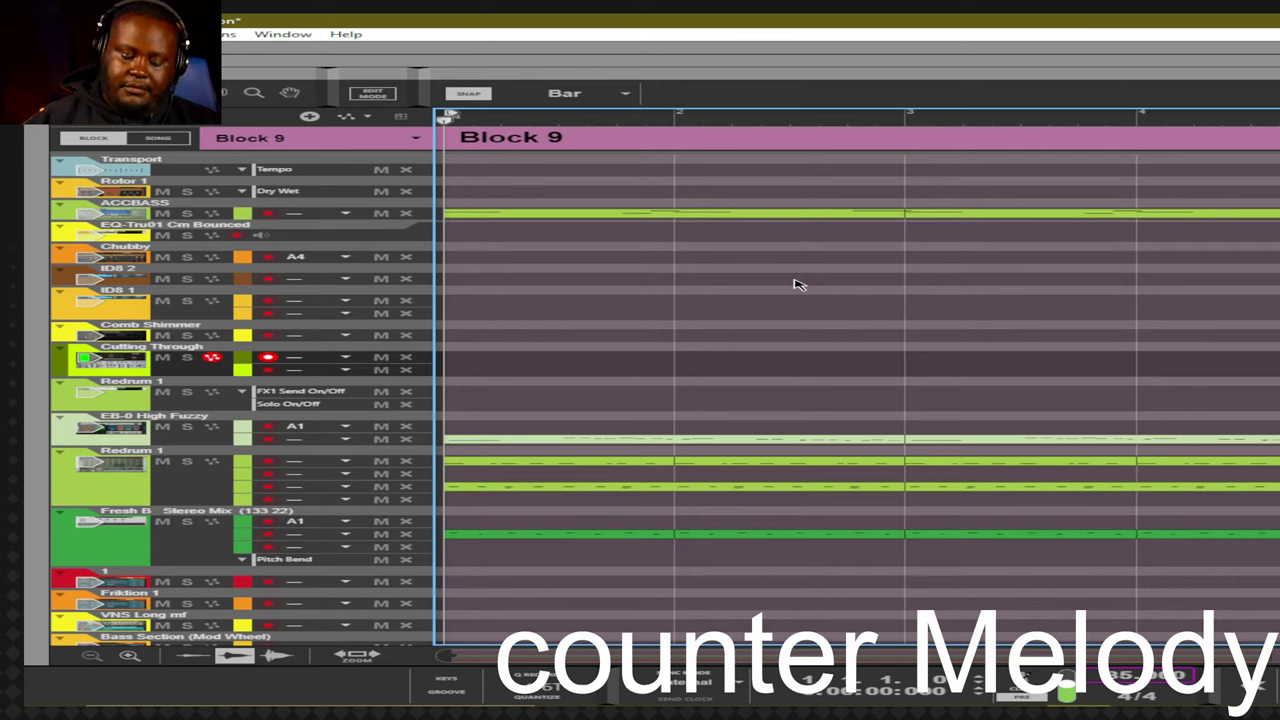
{"action": "key", "text": "space"}
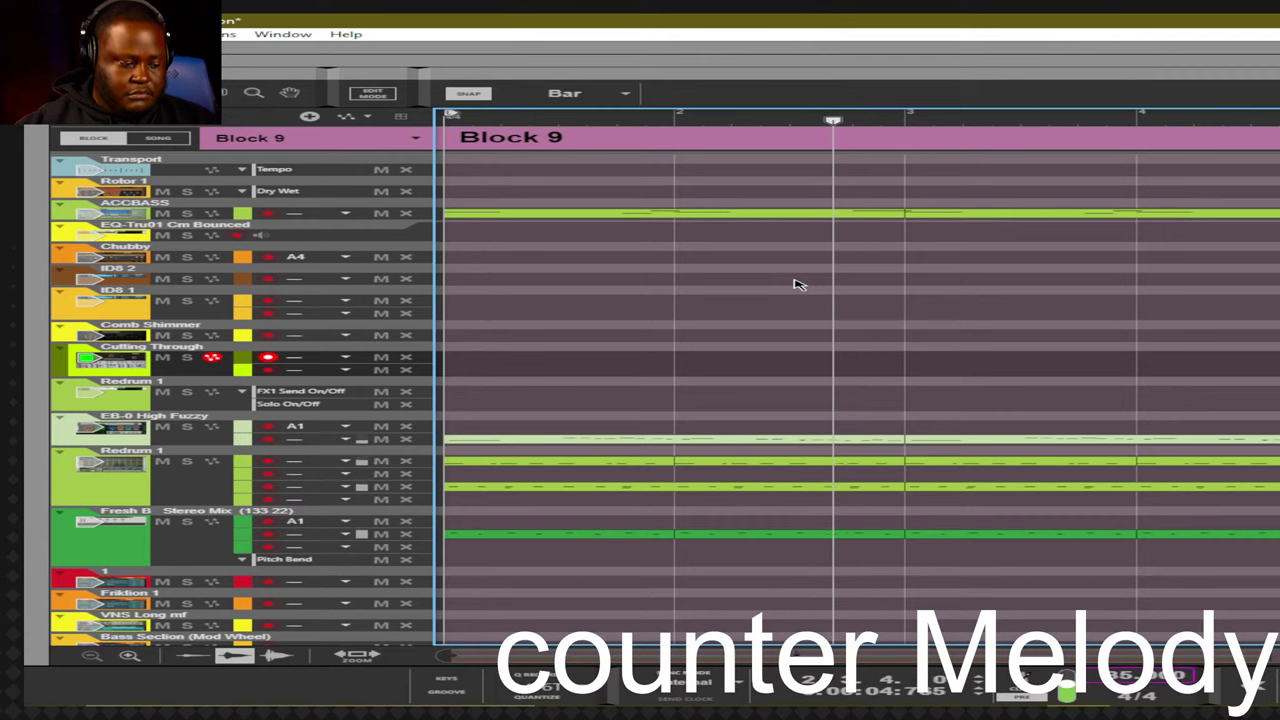
{"action": "key", "text": "space"}
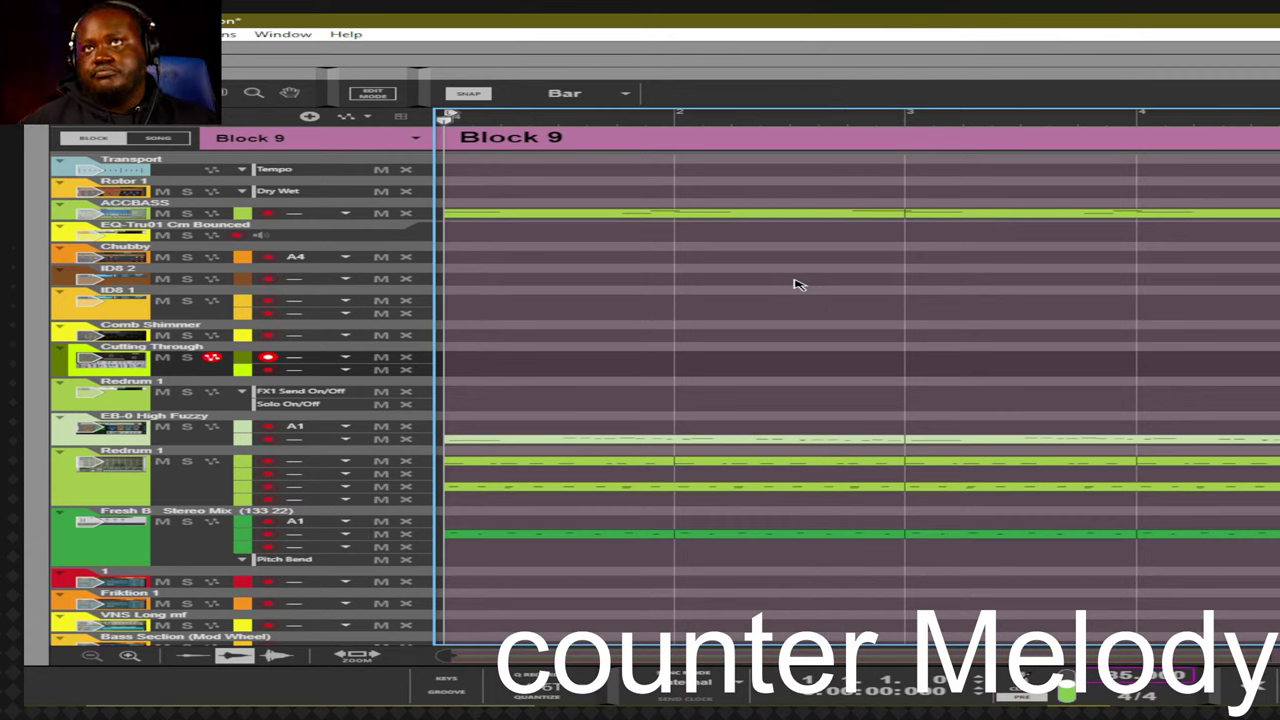